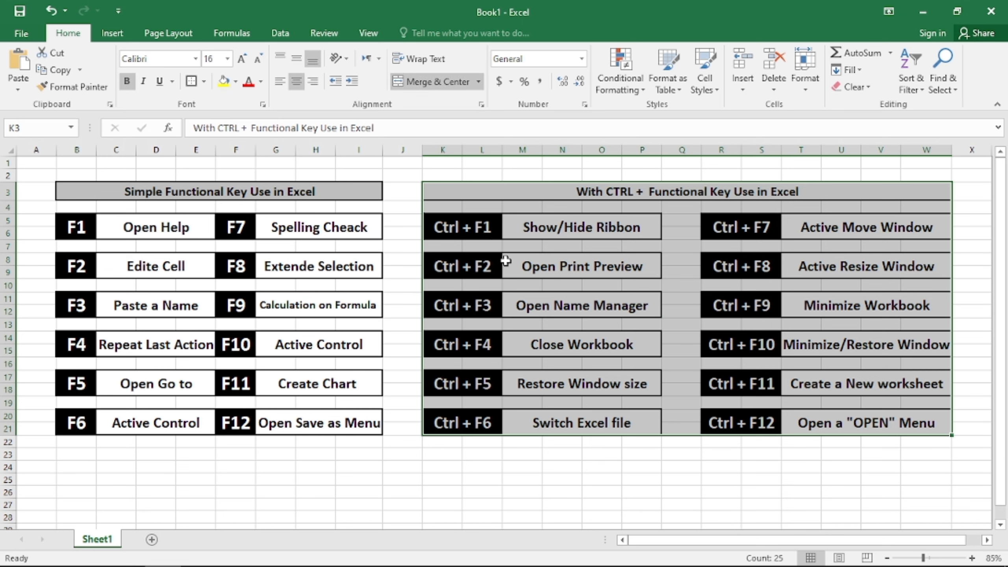
# Clear the current selection on the function-key shortcut reference chart
pyautogui.click(403, 195)
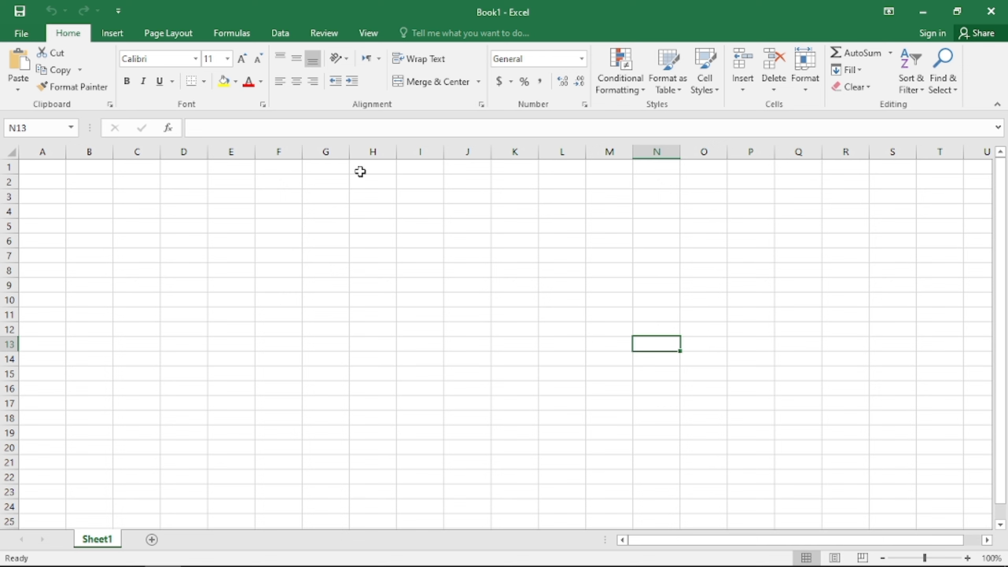
# Open the Excel 2016 Help pane with F1
pyautogui.press('F1')
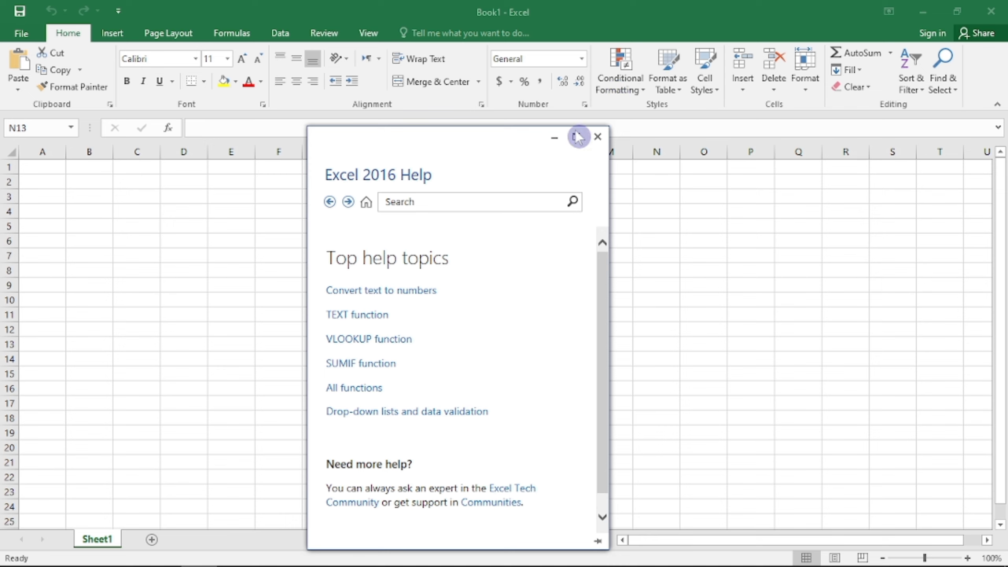
# Search Help for 'conditional formatting', browse the results, then close the Help pane
pyautogui.click(433, 196)
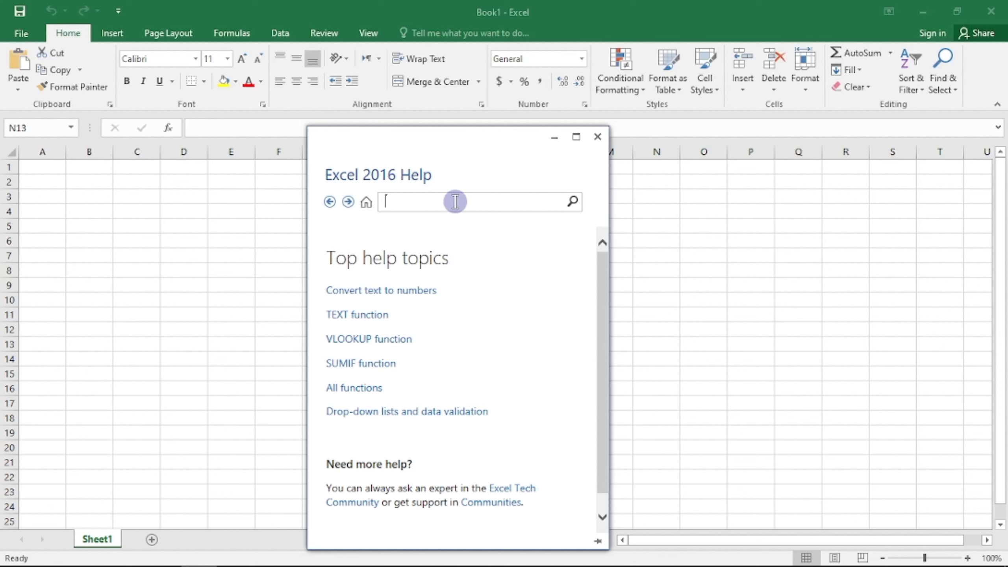
pyautogui.write('condit')
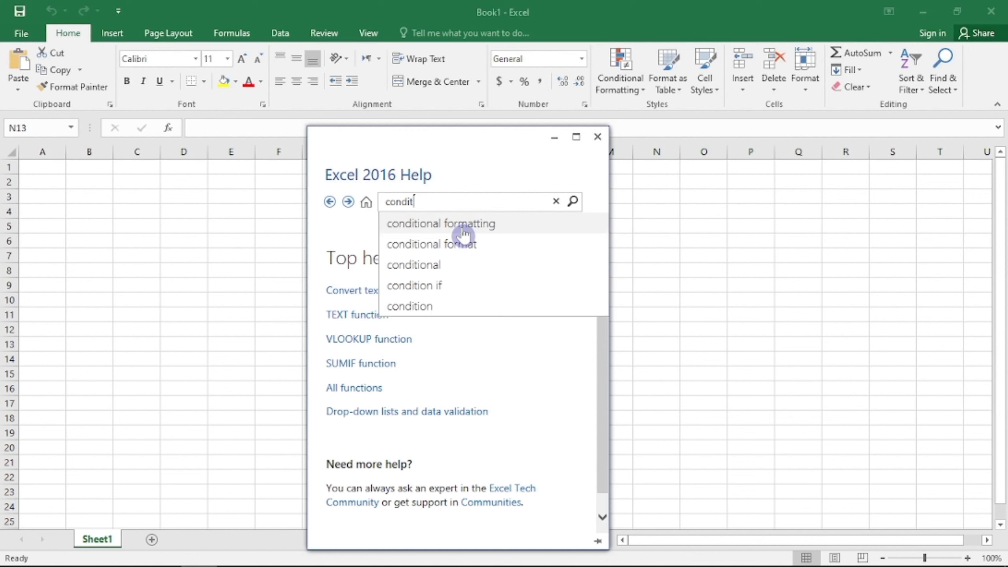
pyautogui.click(443, 224)
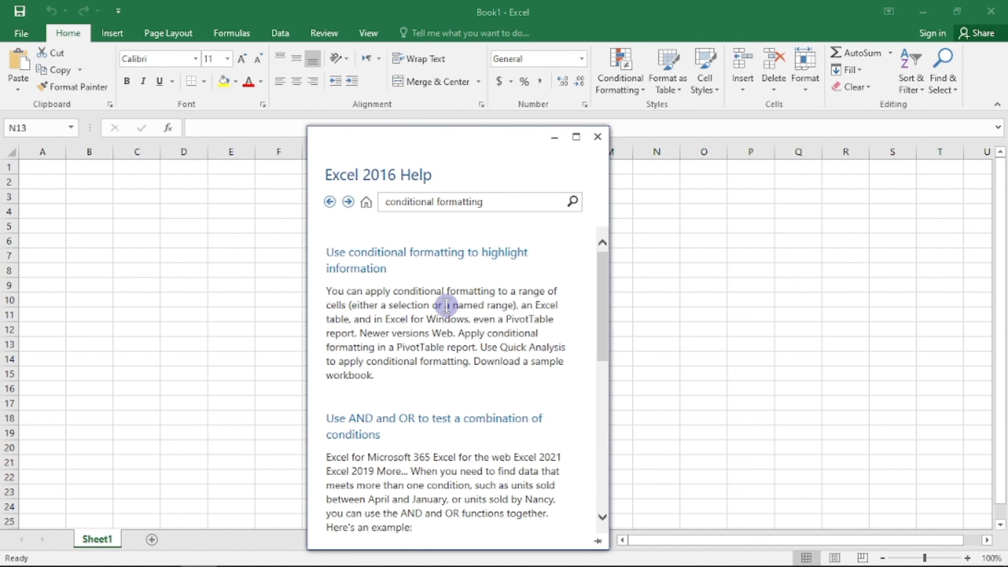
pyautogui.click(461, 239)
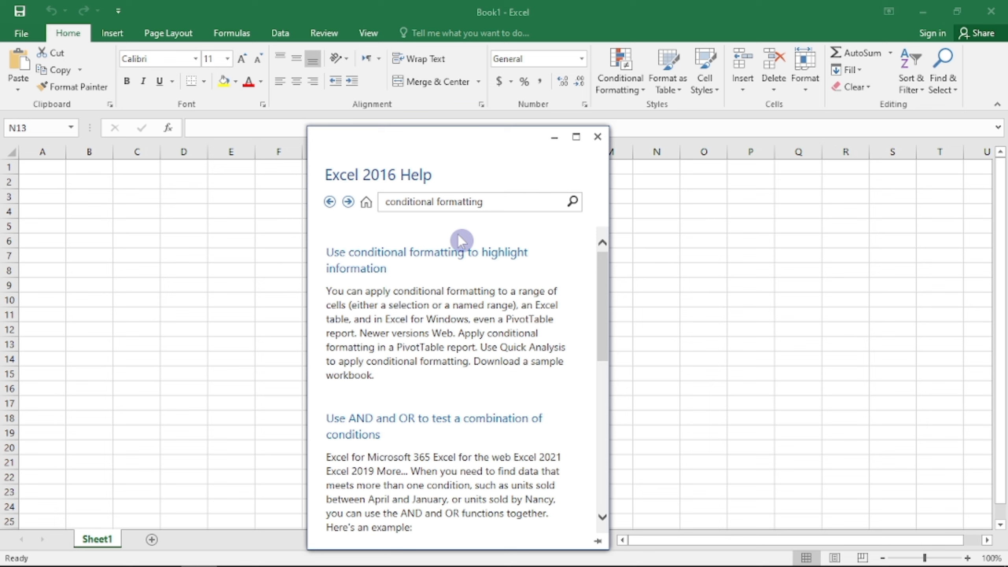
pyautogui.scroll(-10, 488, 266)
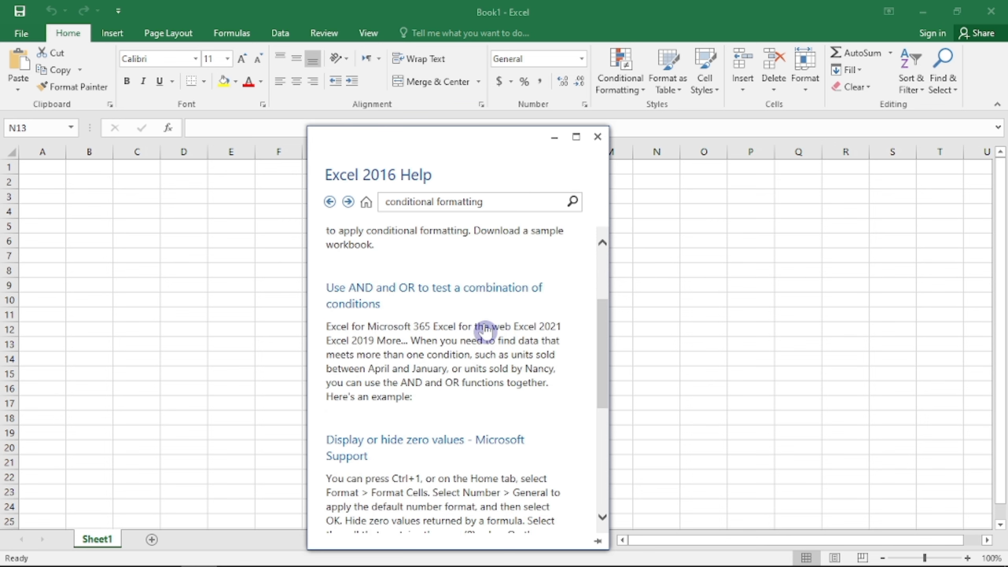
pyautogui.scroll(-1, 496, 357)
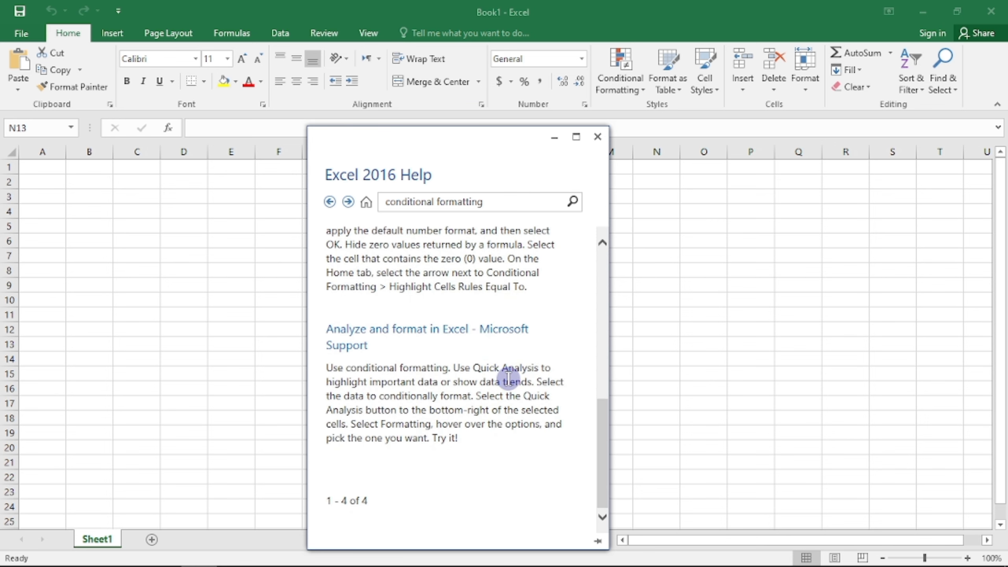
pyautogui.scroll(10, 534, 385)
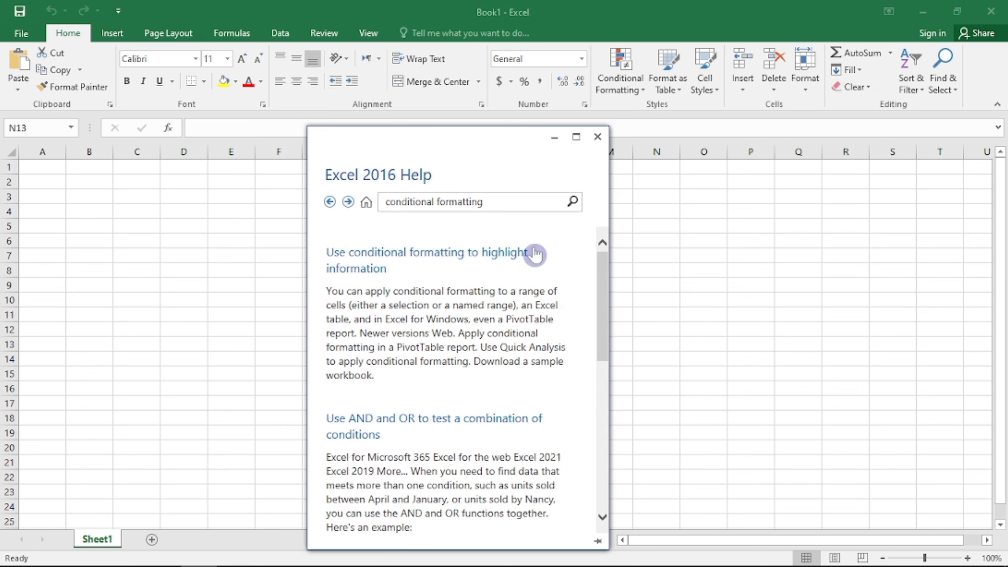
pyautogui.click(597, 137)
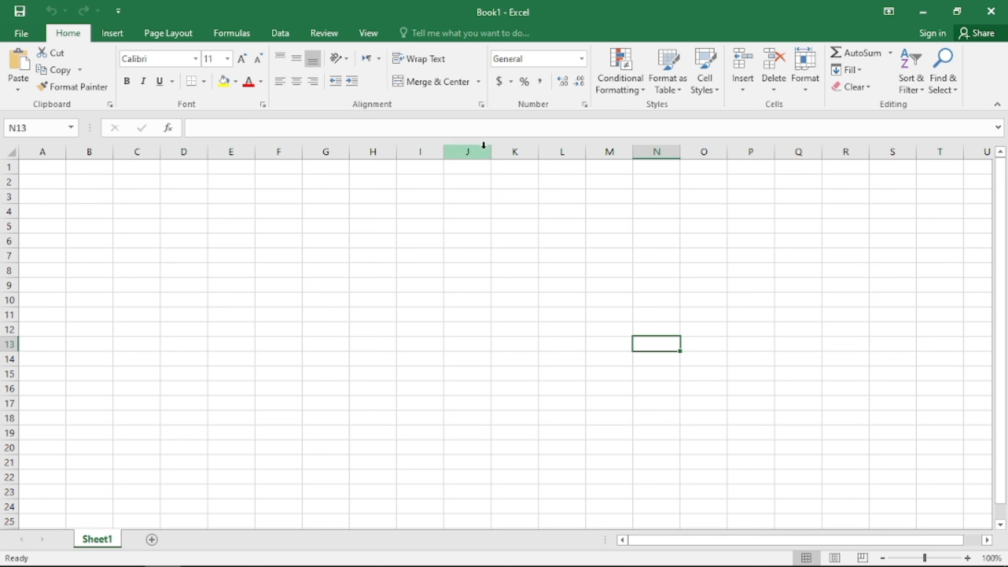
# Collapse the ribbon with Ctrl+F1, then expand it again with Ctrl+F1
pyautogui.hotkey('ctrl', 'F1')
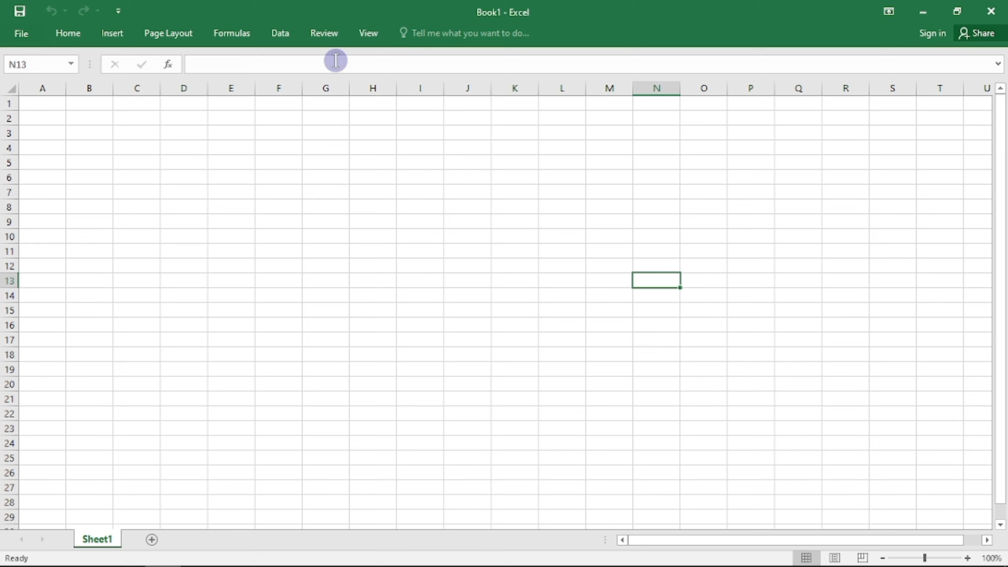
pyautogui.hotkey('ctrl', 'F1')
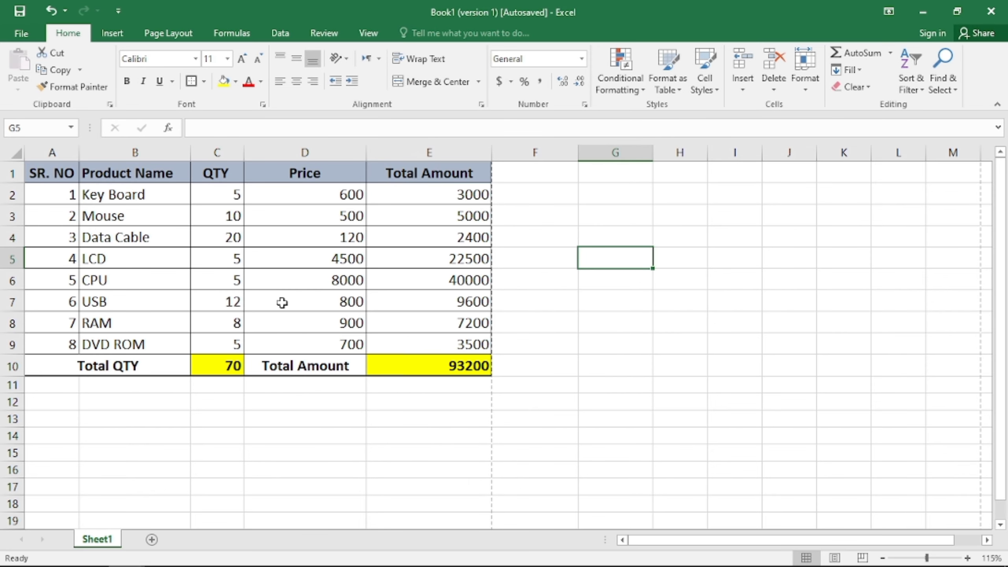
# Undo stray typing in cell B2 so it reads Key Board again
pyautogui.press('F2')
pyautogui.click(138, 194)
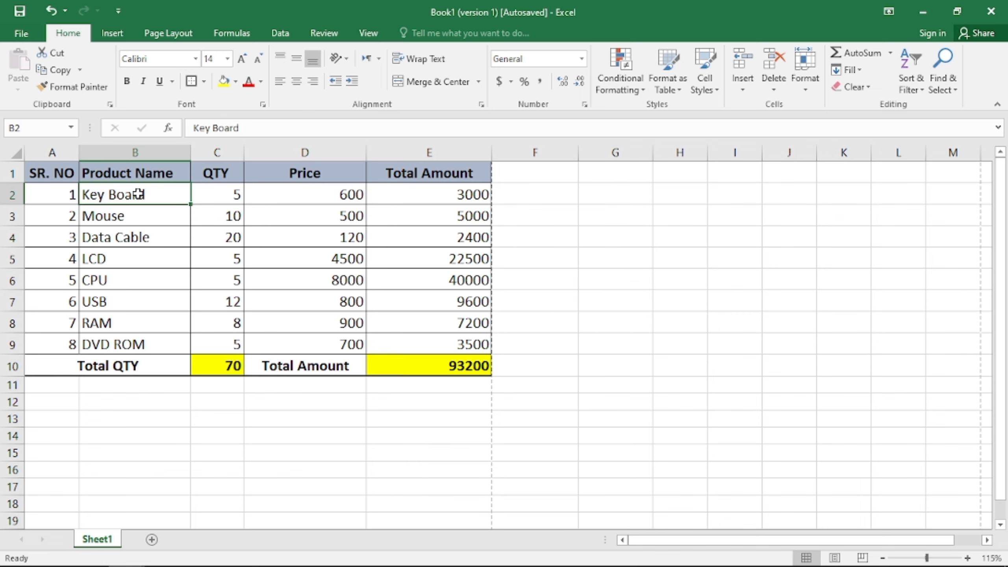
pyautogui.write('dddd')
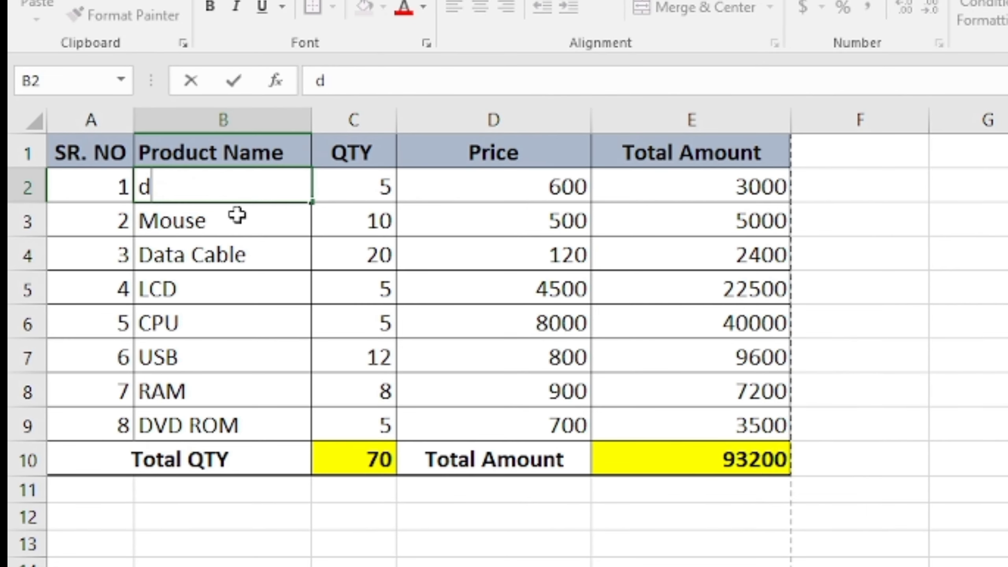
pyautogui.write('fgg')
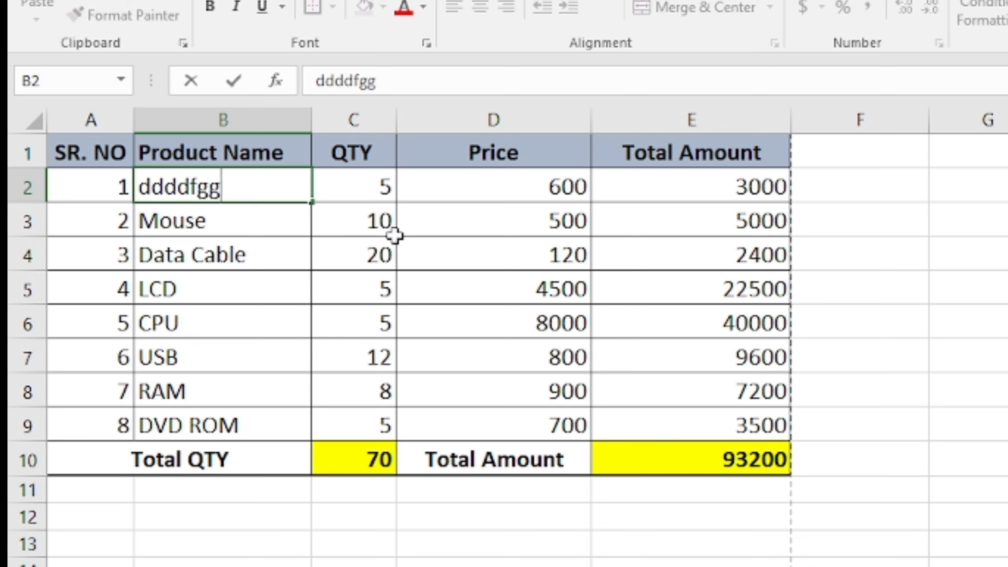
pyautogui.click(309, 199)
pyautogui.press('ctrl')
pyautogui.hotkey('ctrl', 'z')
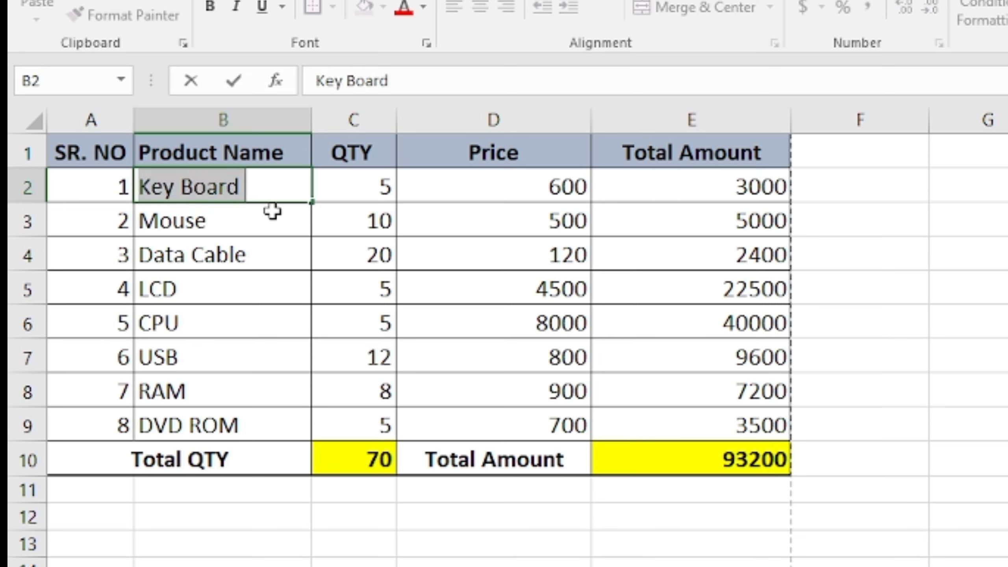
pyautogui.click(272, 211)
pyautogui.click(259, 187)
pyautogui.press('ctrl')
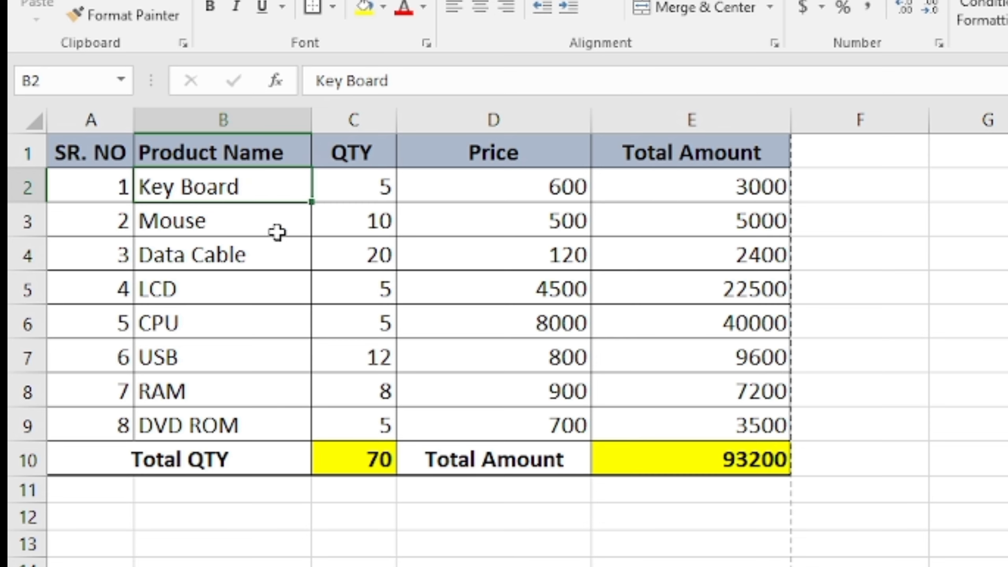
# Append a person's name after Key Board in B2 using F2 in-cell editing
pyautogui.press('F2')
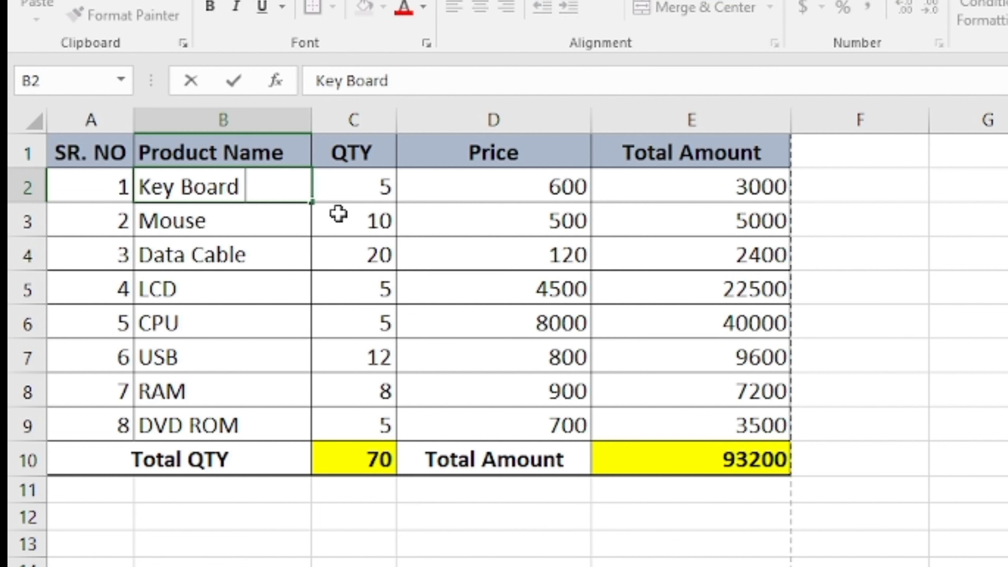
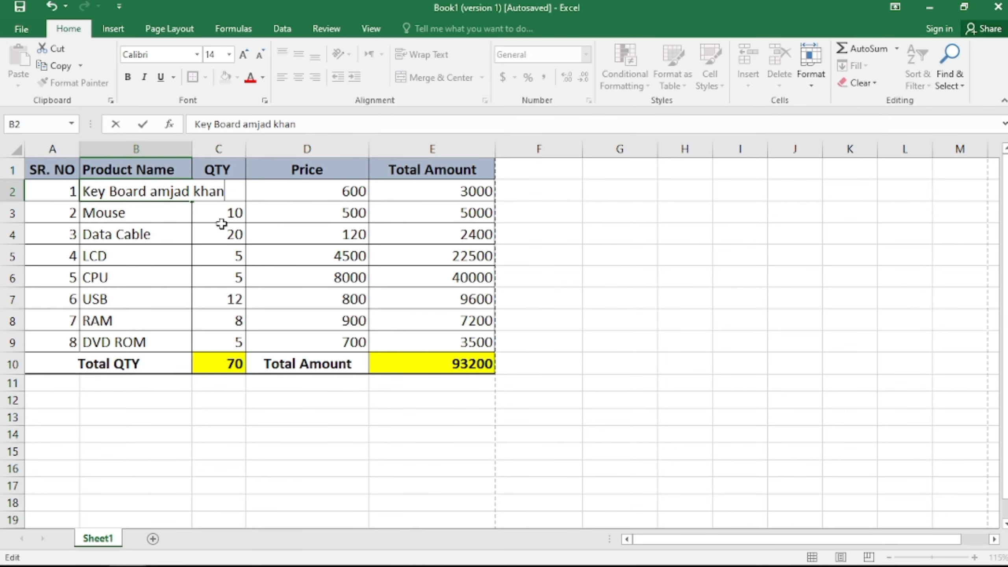
pyautogui.press('Return')
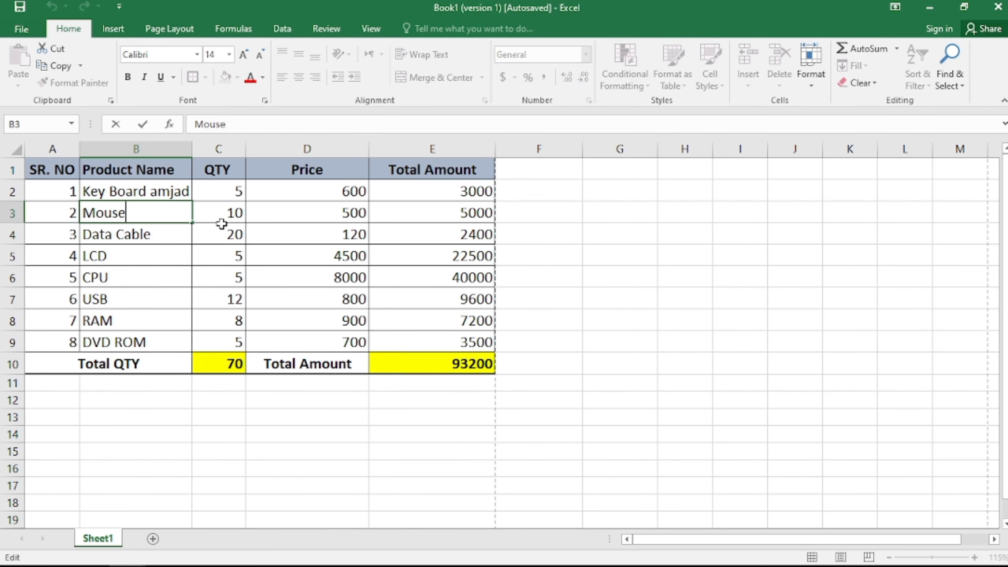
# Select the product table A1:D10, then clear it and select the USB price cell D7
pyautogui.click(180, 262)
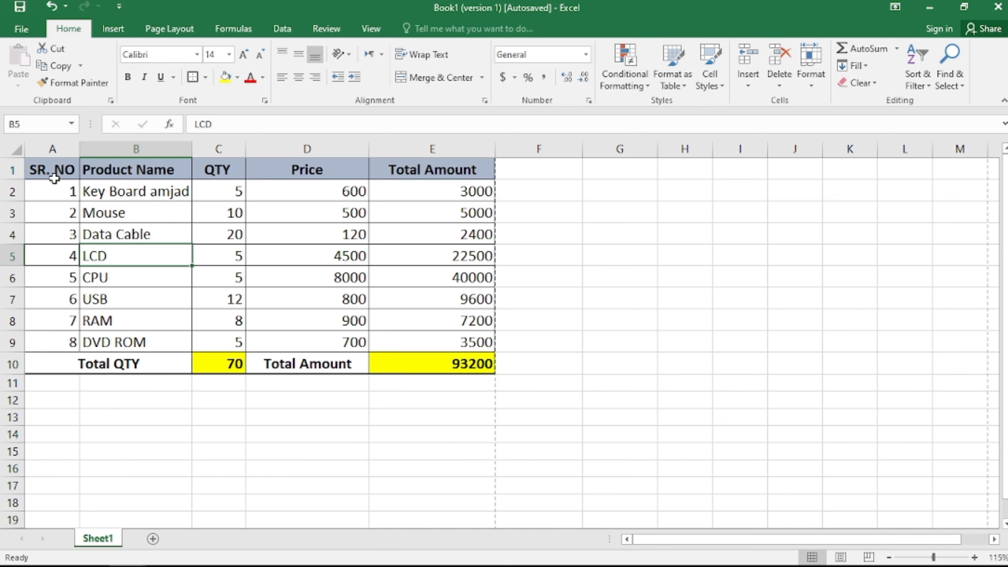
pyautogui.moveTo(55, 178); pyautogui.dragTo(369, 372)
pyautogui.click(365, 397)
pyautogui.click(326, 301)
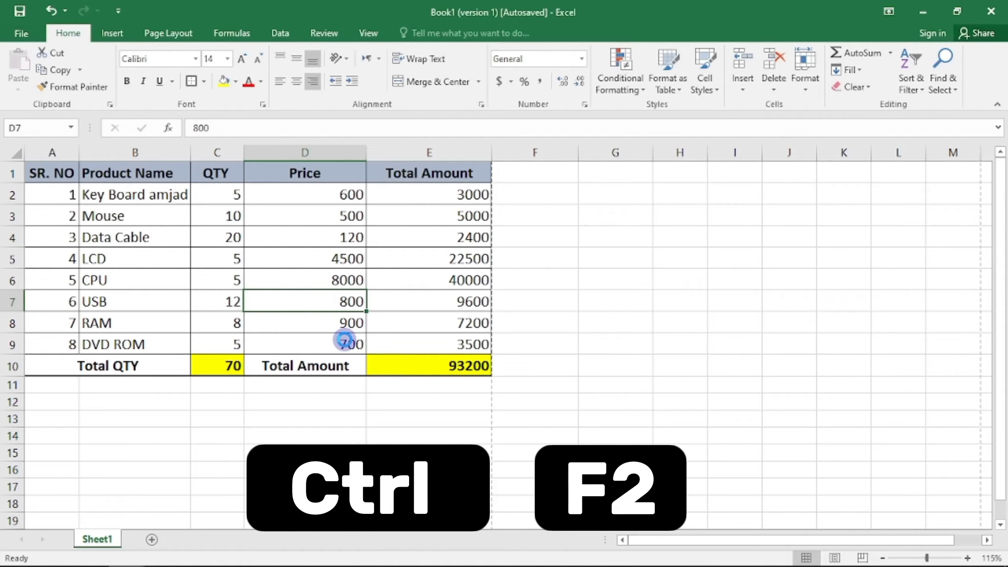
# Preview the product table's printout with Ctrl+F2 and close the preview
pyautogui.hotkey('ctrl', 'F2')
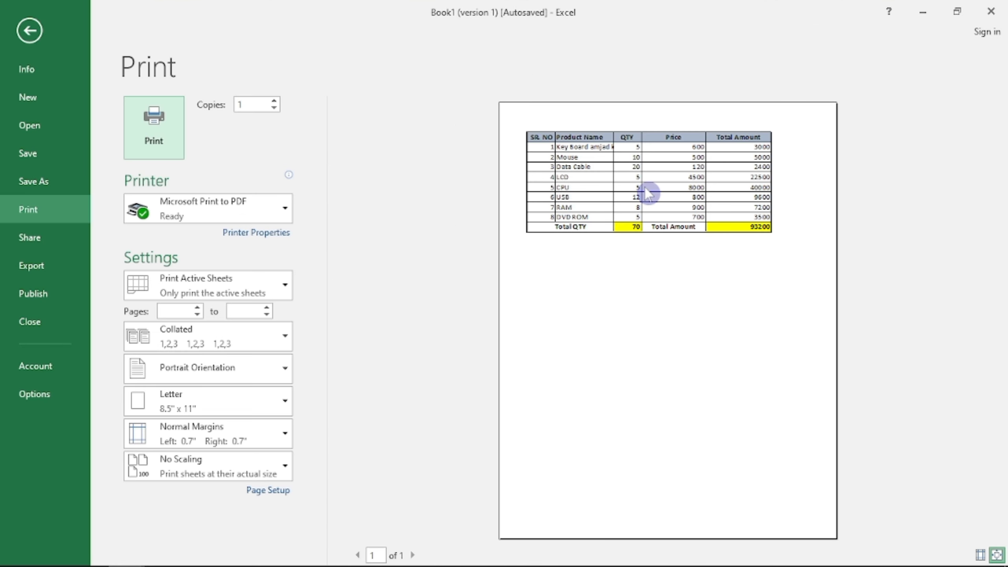
pyautogui.press('Escape')
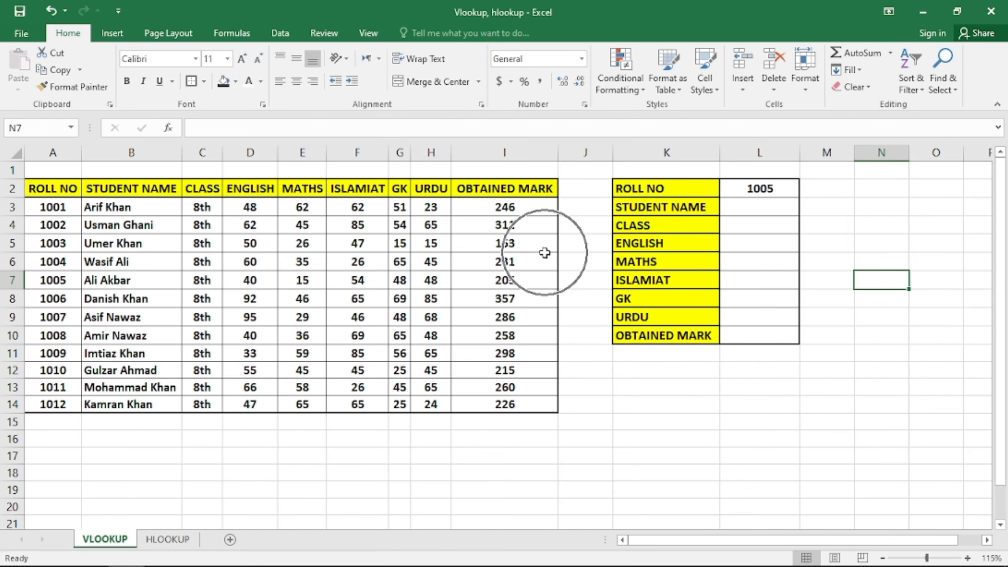
# Drag-select the marks table A2:I14, then clear it and pick a cell inside
pyautogui.press('F3')
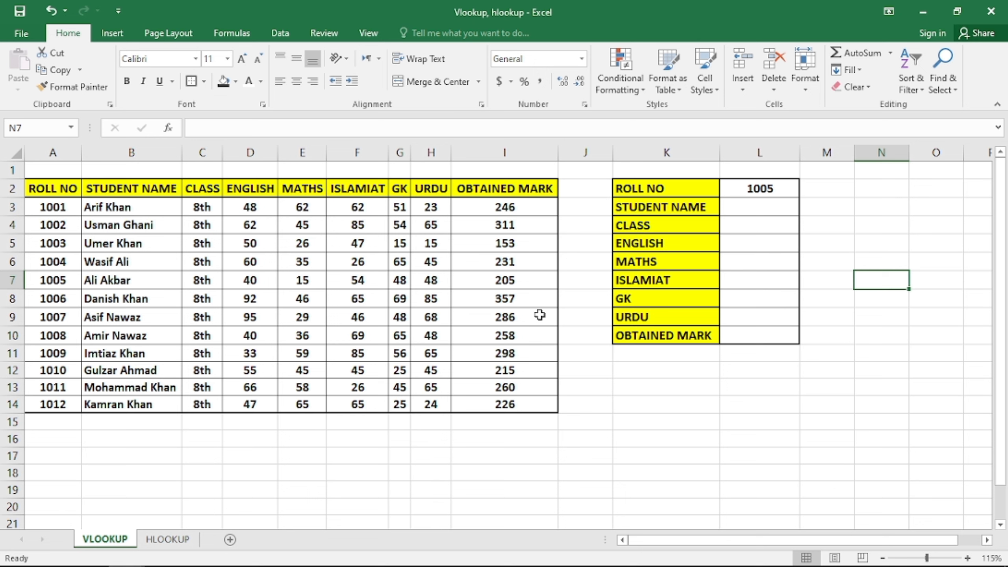
pyautogui.click(745, 210)
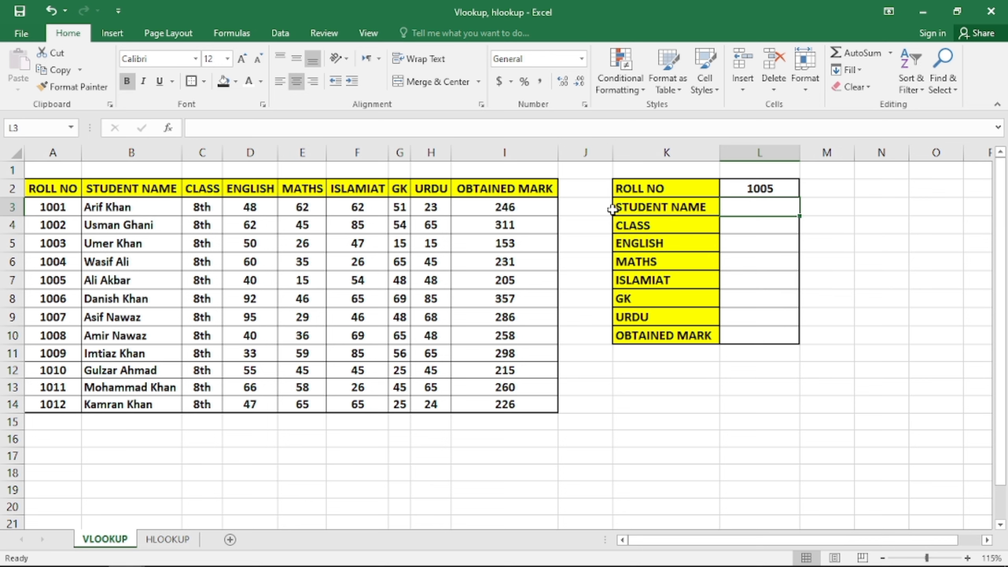
pyautogui.moveTo(40, 190); pyautogui.dragTo(558, 413)
pyautogui.click(684, 196)
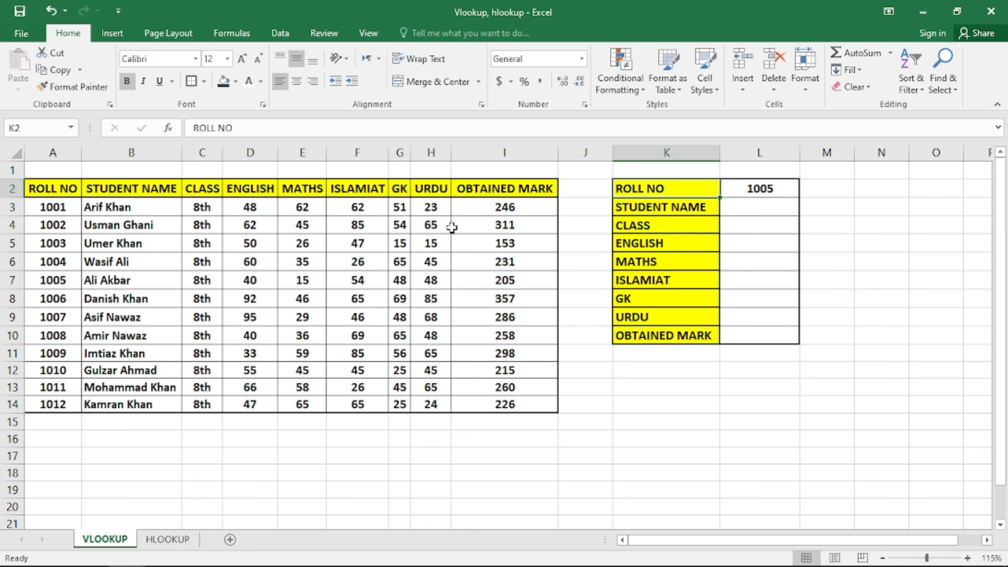
pyautogui.click(354, 224)
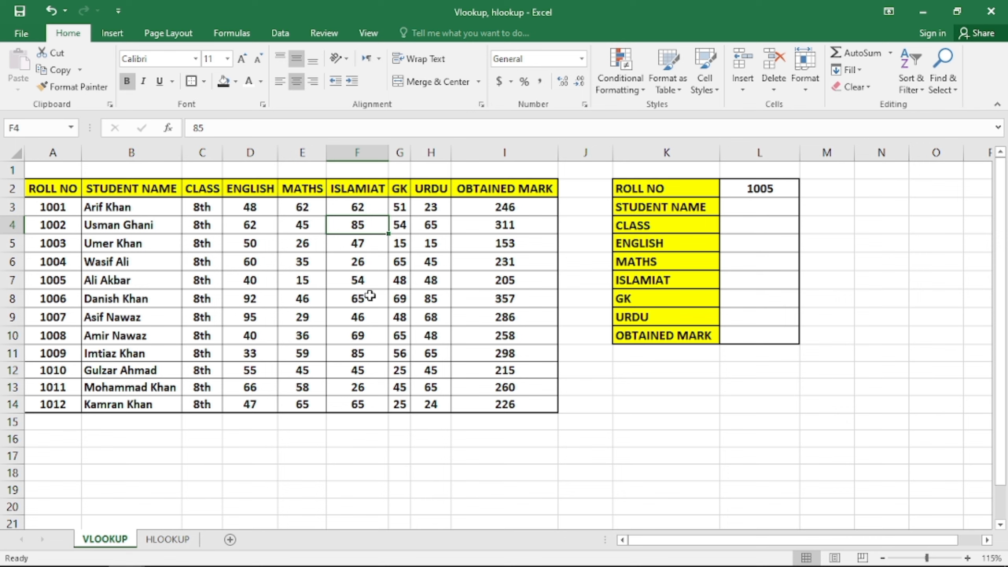
# Select the whole marks table with Ctrl+A and name it Brilliant in the Name Box
pyautogui.hotkey('ctrl', 'a')
pyautogui.click(48, 128)
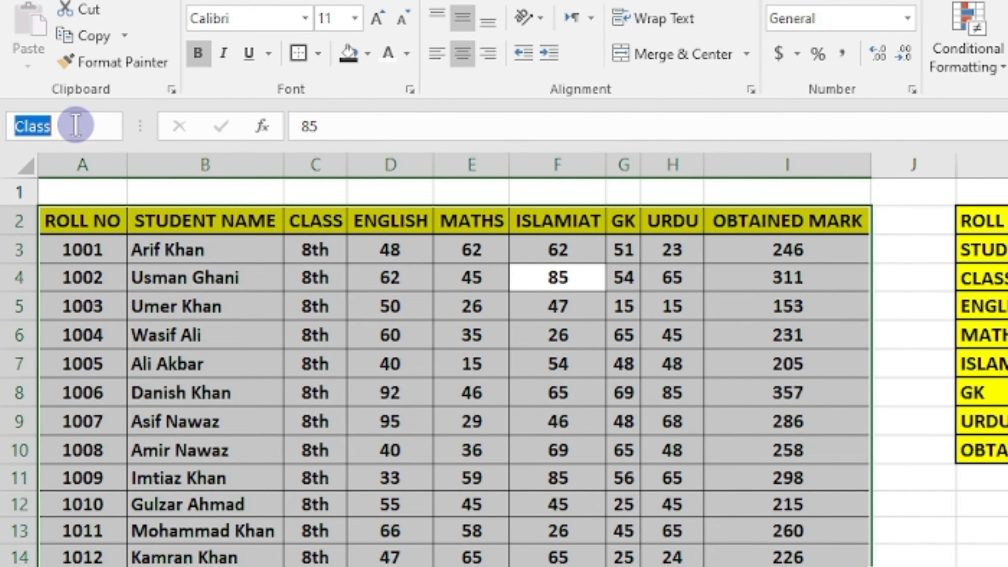
pyautogui.write('Brilliant')
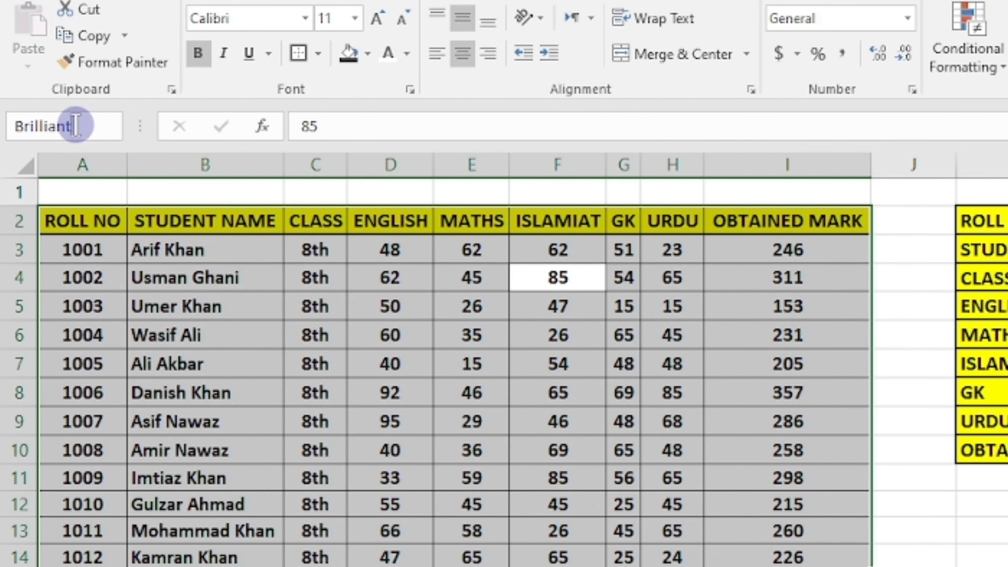
pyautogui.press('Return')
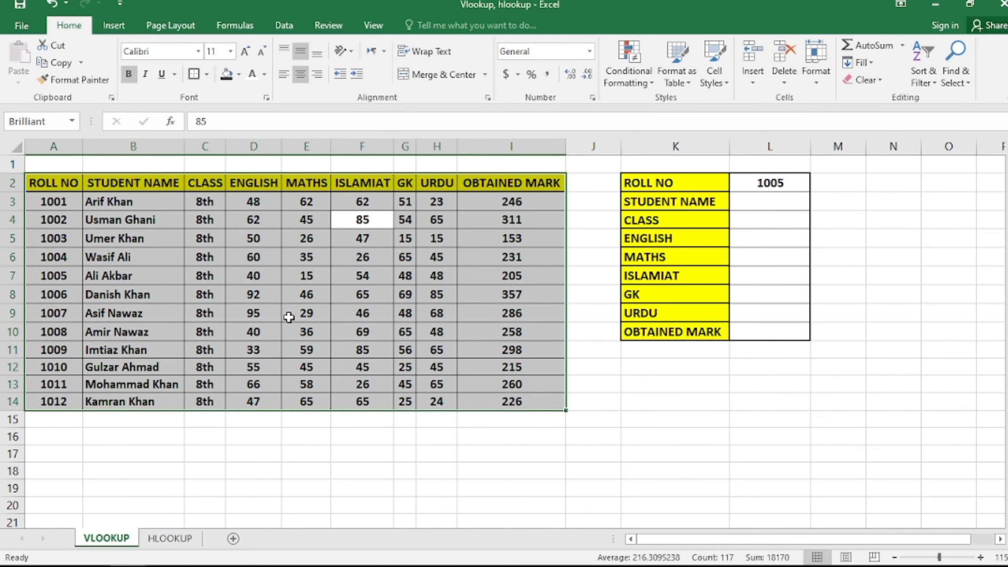
pyautogui.hotkey('ctrl', 'q')
pyautogui.click(297, 279)
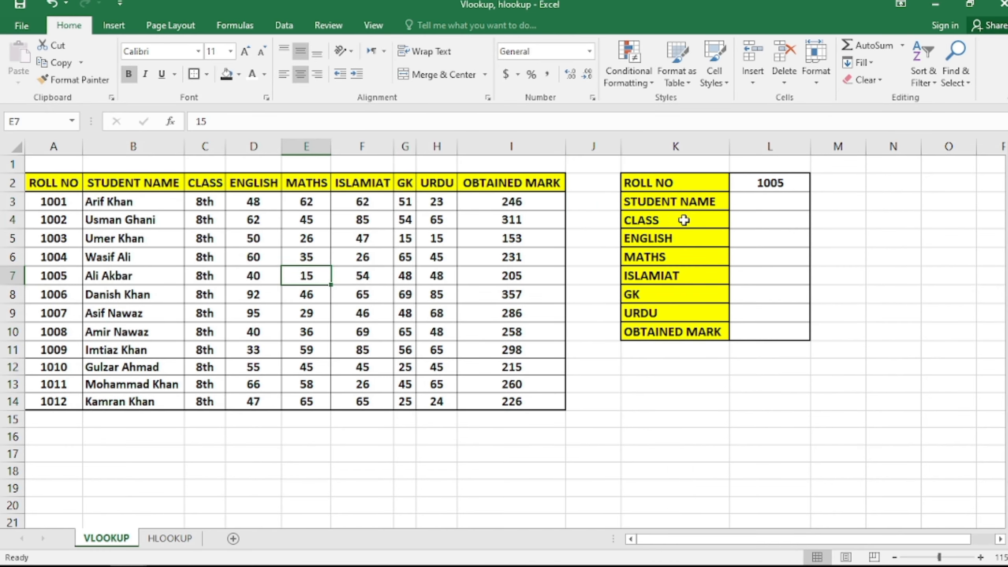
pyautogui.click(764, 203)
pyautogui.write('=V')
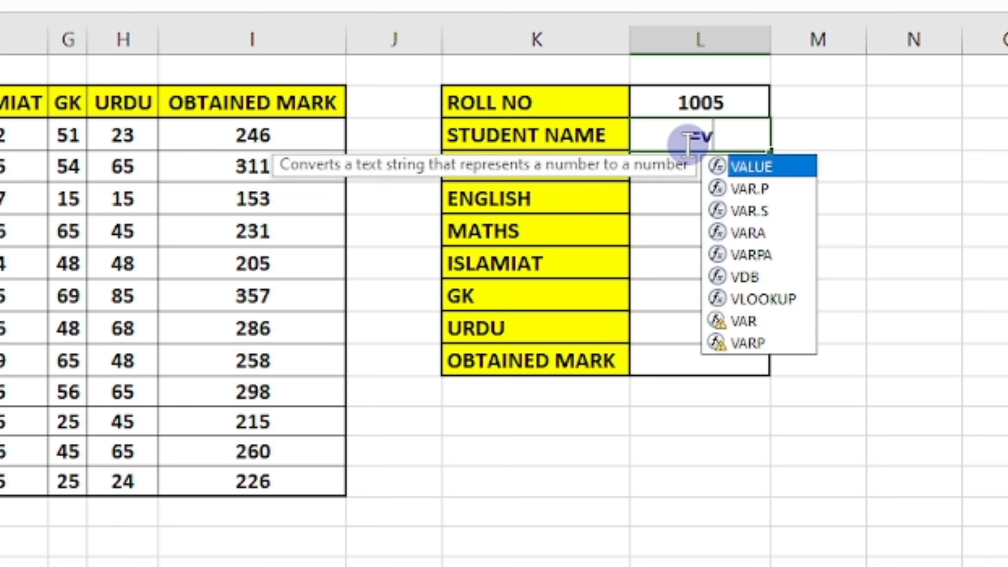
pyautogui.write('lo')
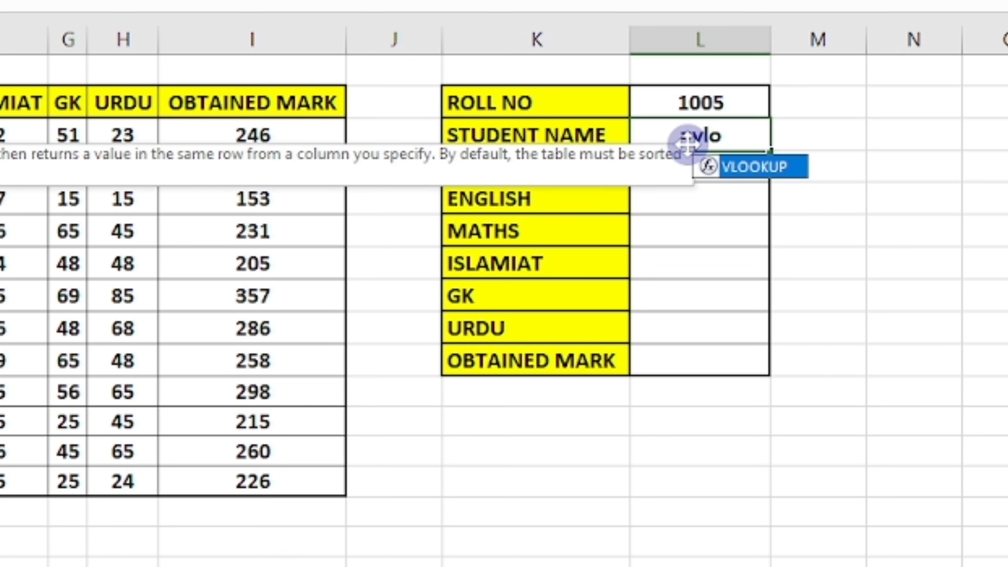
pyautogui.press('Tab')
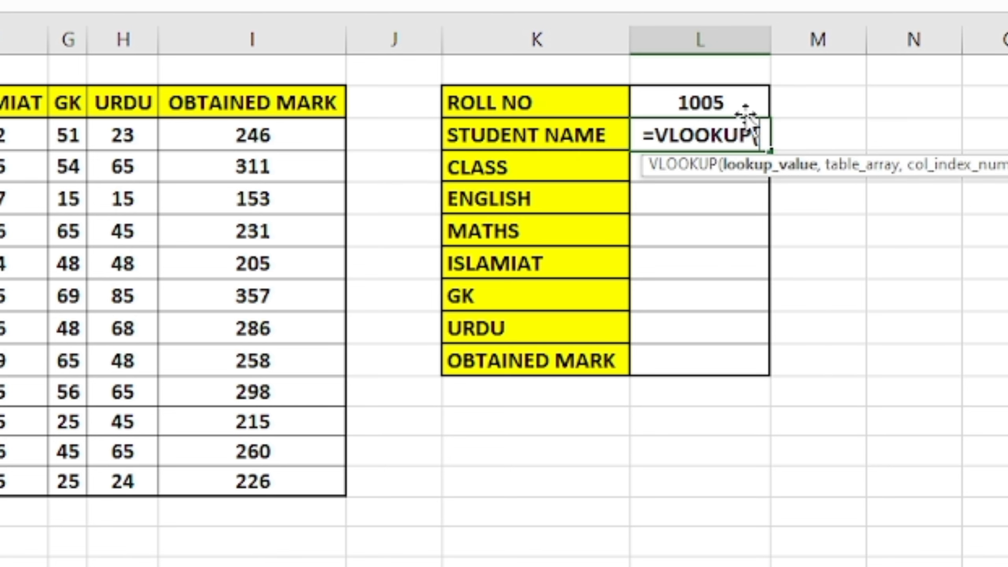
pyautogui.click(732, 99)
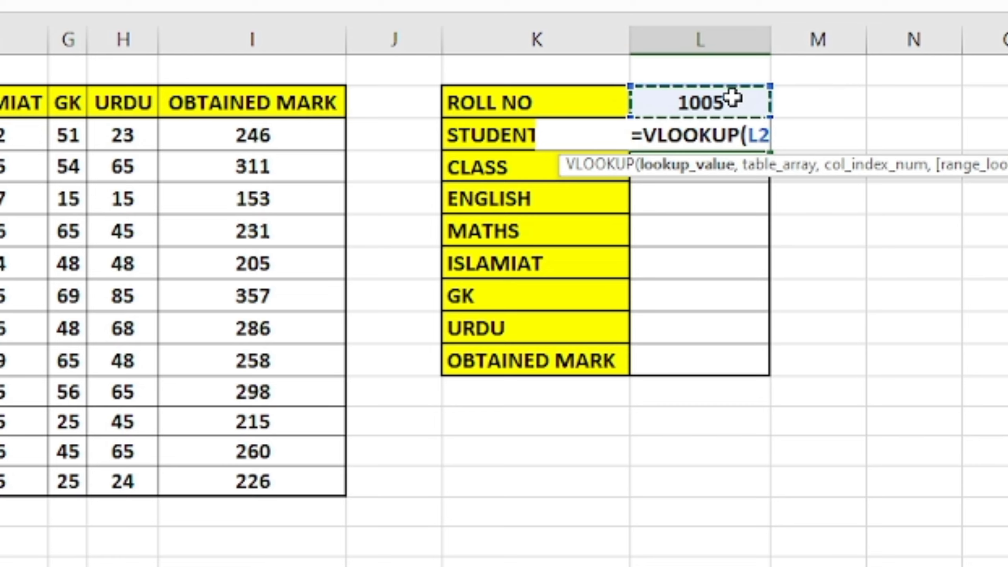
pyautogui.write(',')
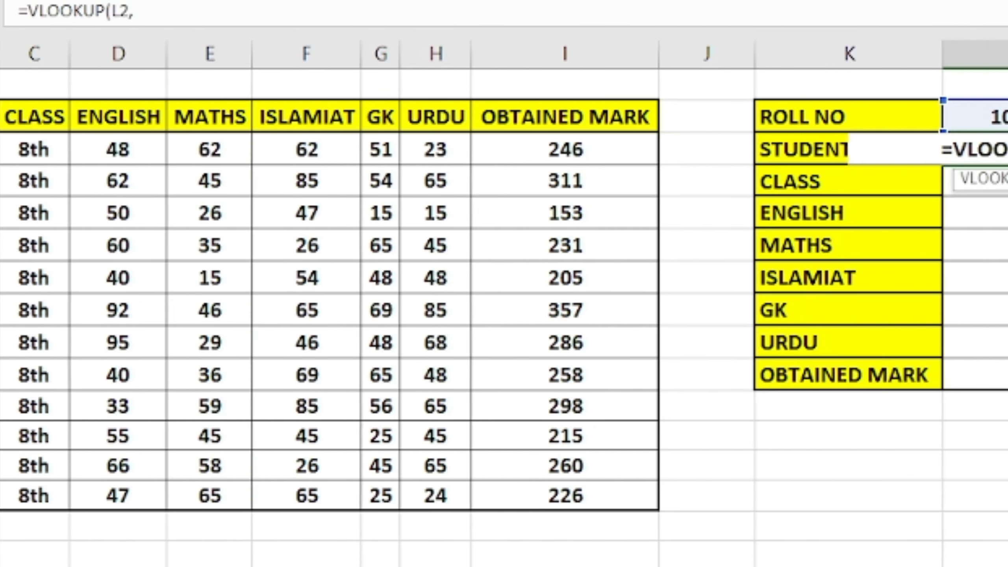
pyautogui.press('F3')
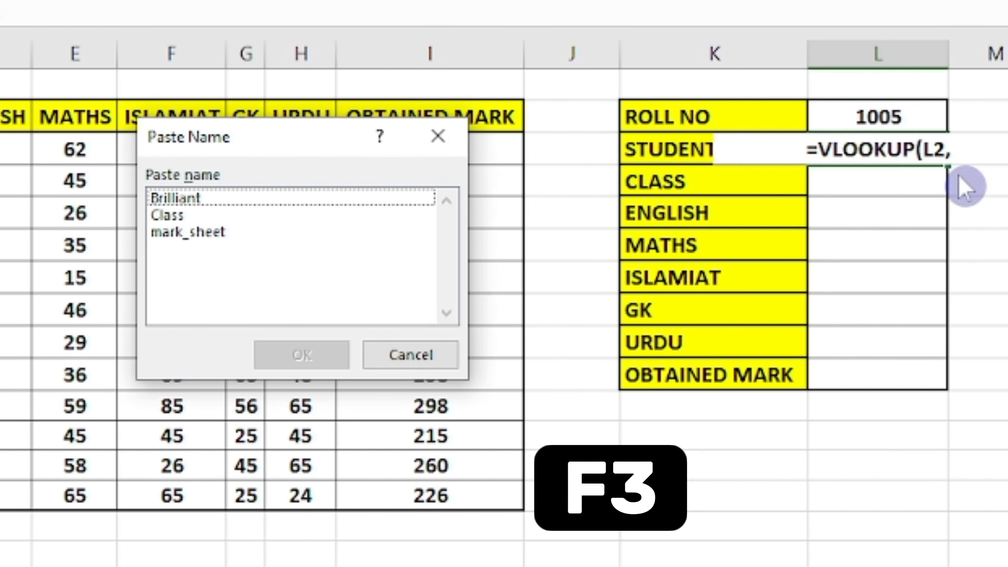
pyautogui.moveTo(246, 144); pyautogui.dragTo(359, 145)
pyautogui.moveTo(444, 126); pyautogui.dragTo(417, 130)
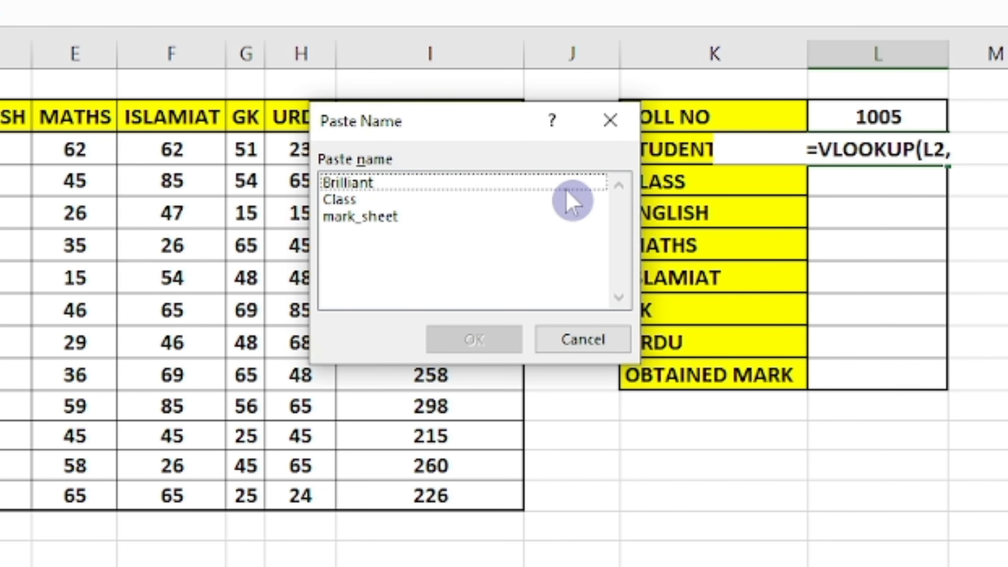
pyautogui.click(426, 181)
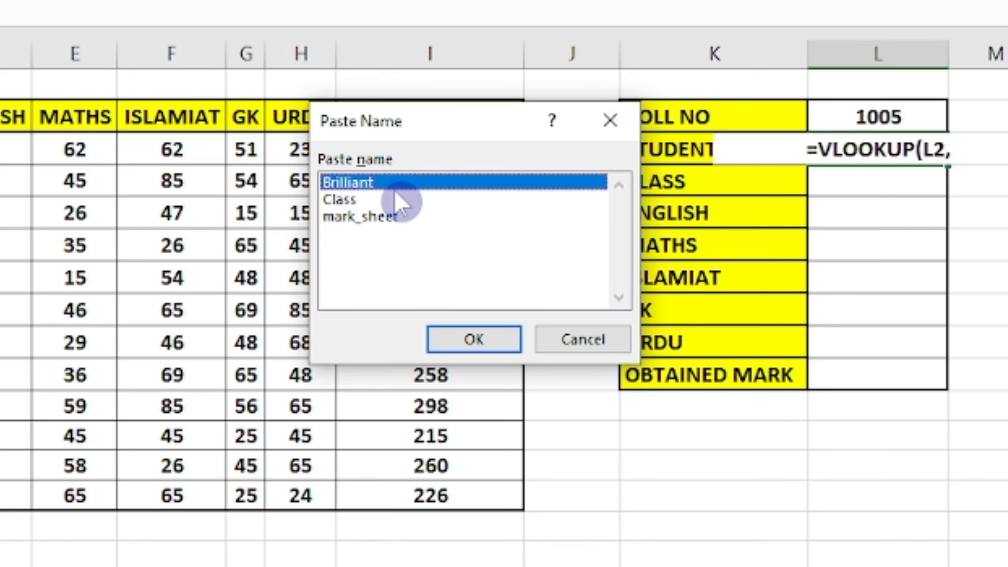
pyautogui.click(474, 339)
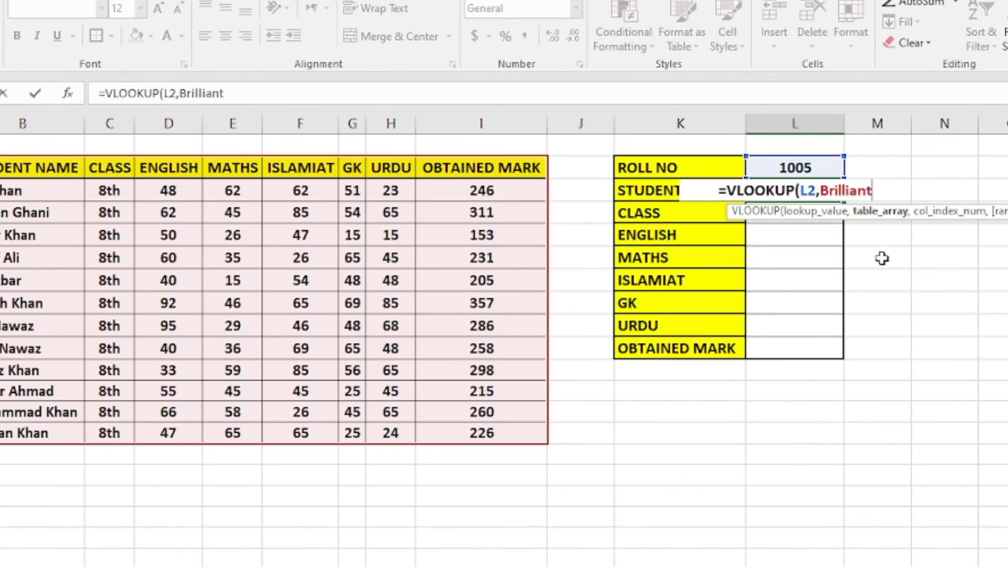
pyautogui.click(1004, 277)
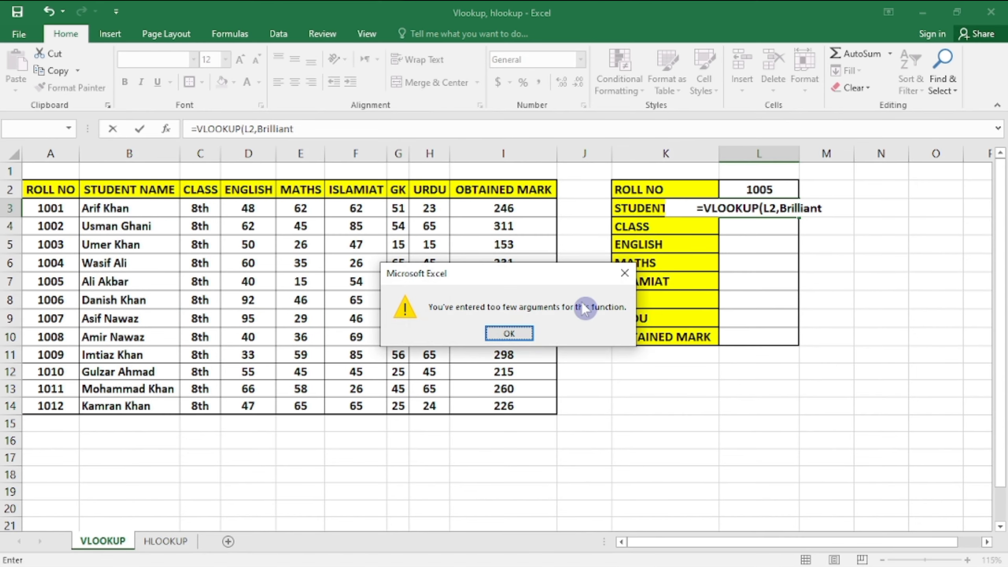
pyautogui.click(509, 333)
pyautogui.press('Escape')
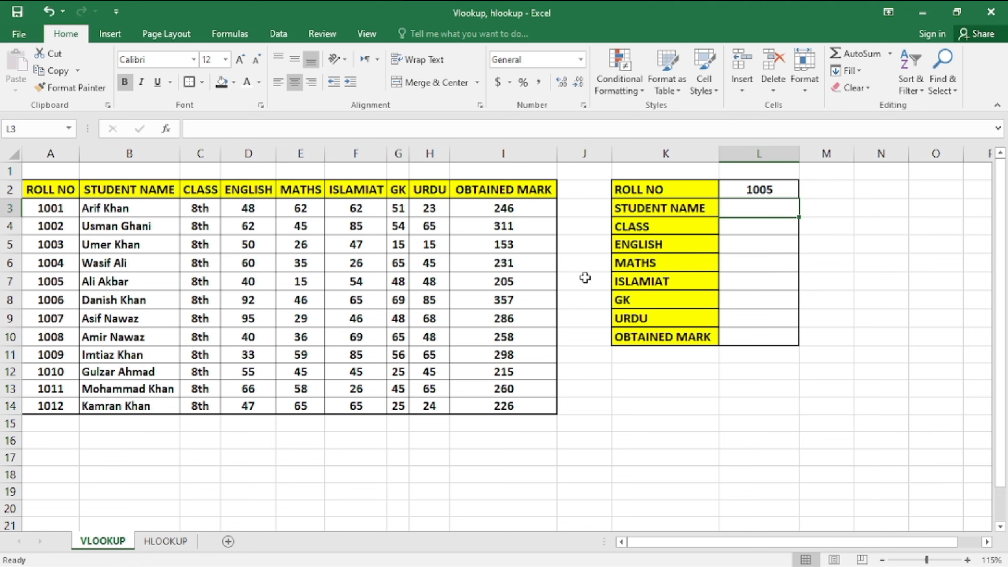
# Show the Paste Name list with F3, close it, then open Name Manager with Ctrl+F3
pyautogui.press('F3')
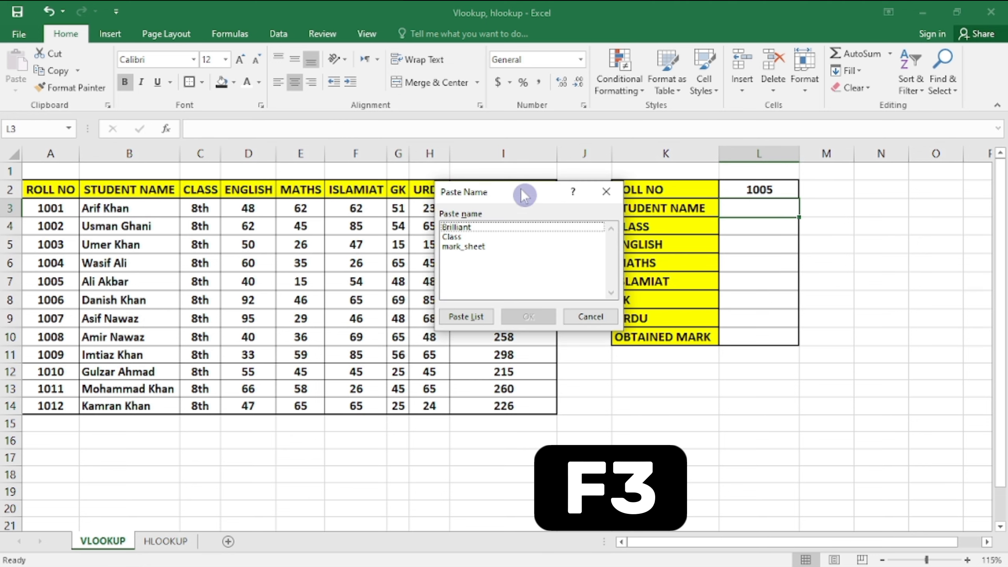
pyautogui.click(660, 187)
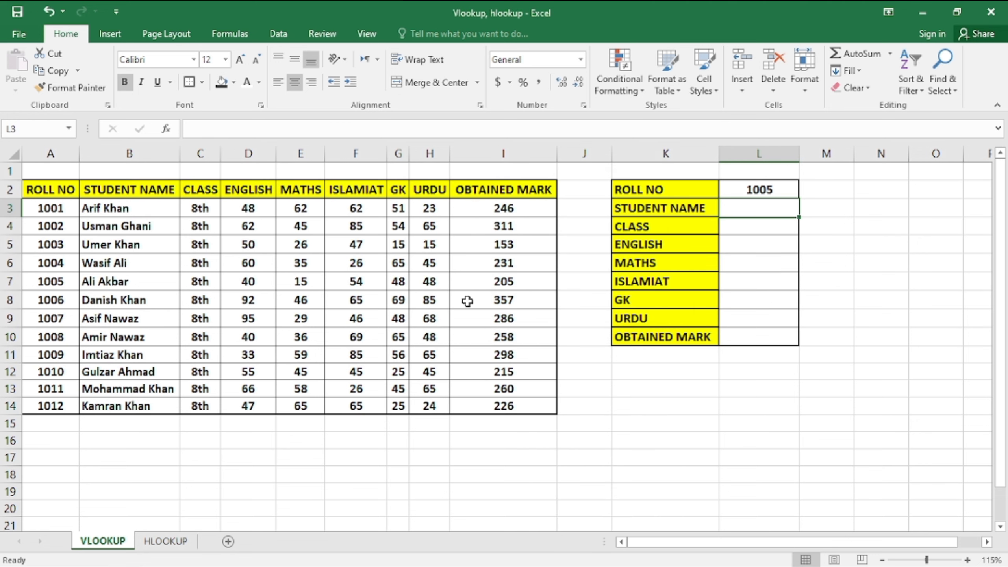
pyautogui.hotkey('ctrl', 'F3')
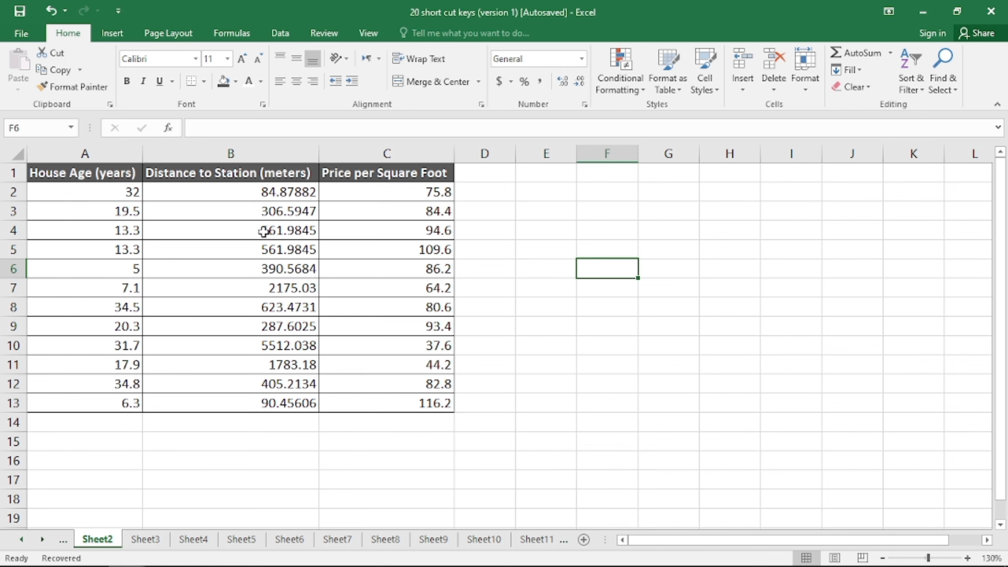
# Bold the prices 94.6, 86.2 and 64.2, repeating the formatting with F4
pyautogui.click(396, 230)
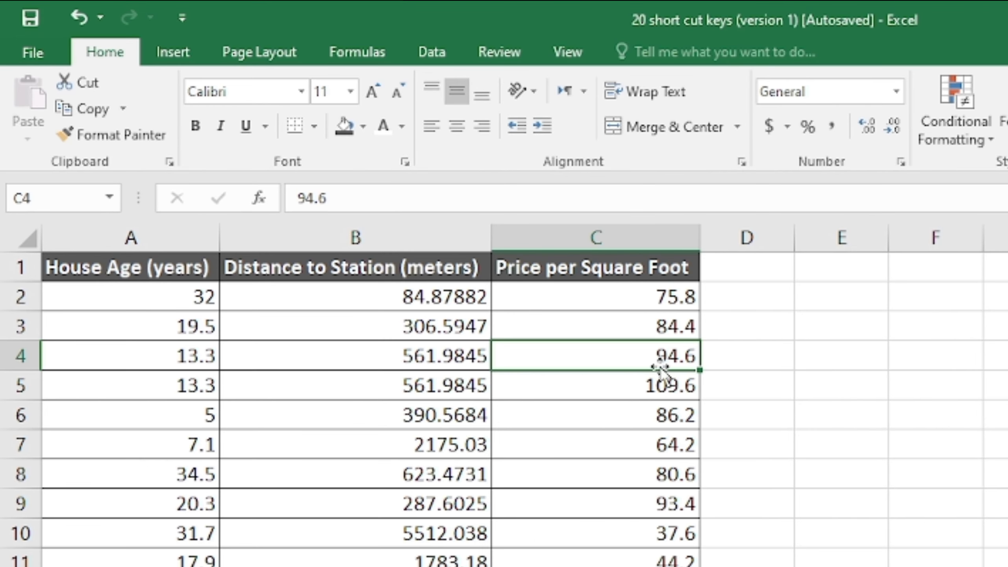
pyautogui.click(196, 128)
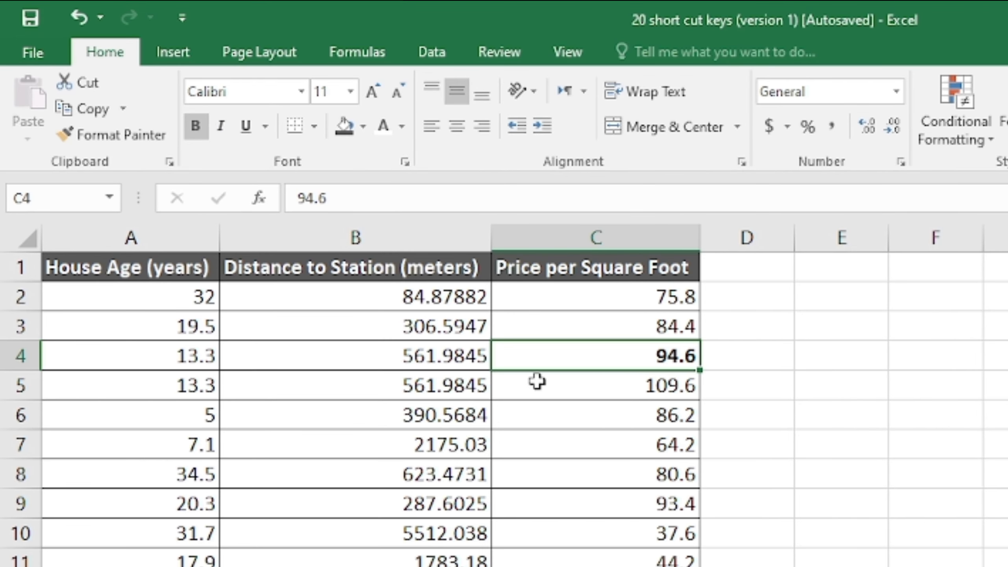
pyautogui.click(572, 378)
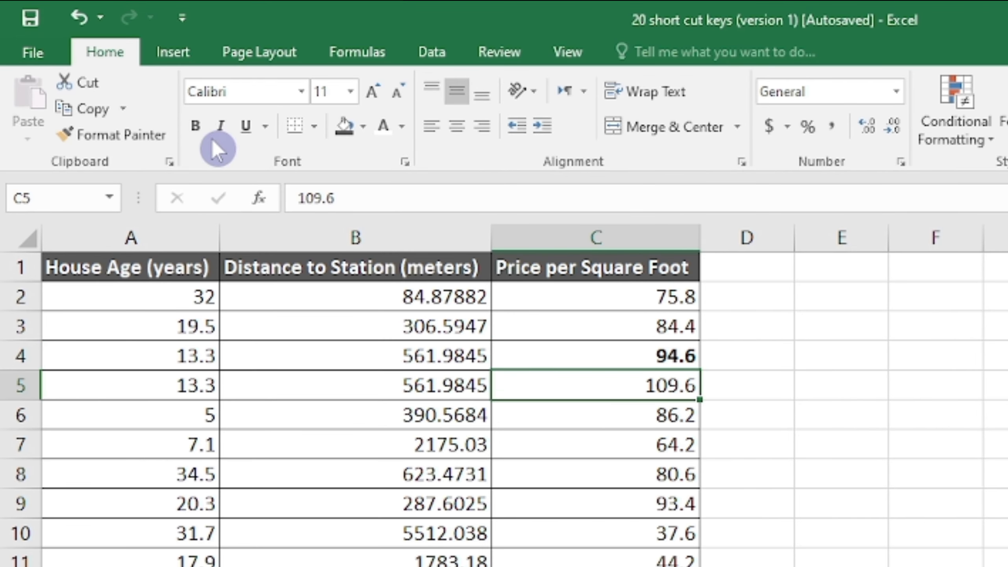
pyautogui.click(674, 425)
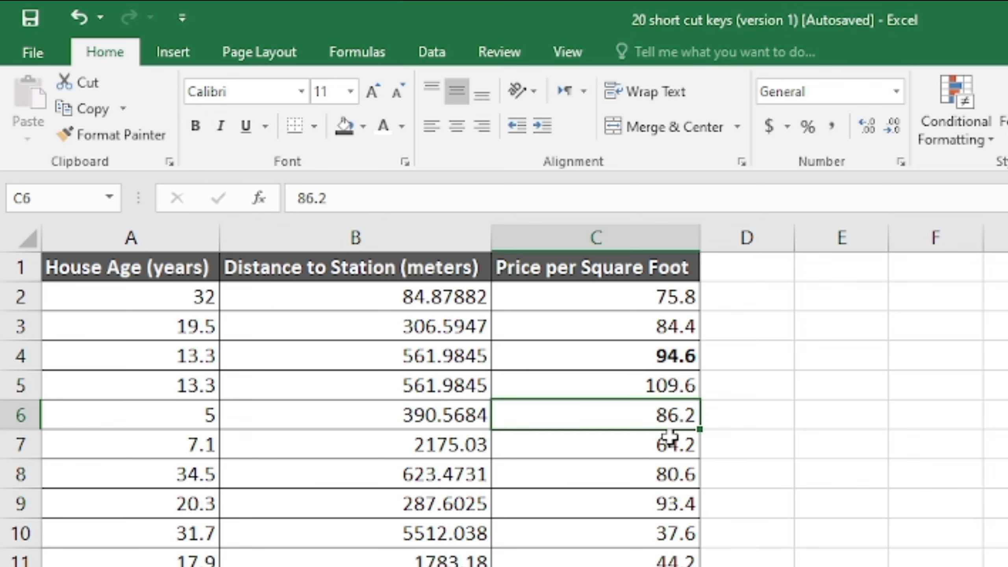
pyautogui.press('F4')
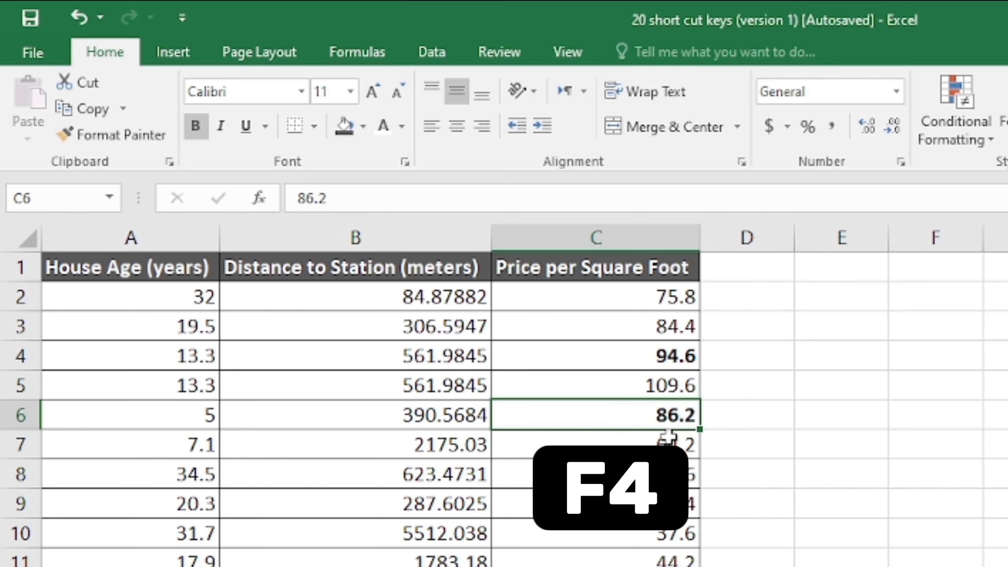
pyautogui.click(682, 450)
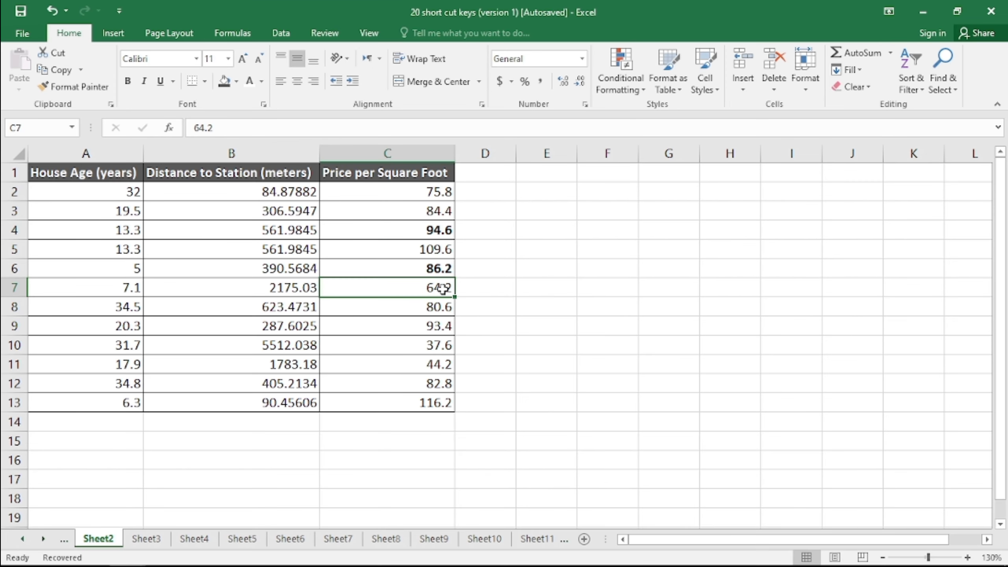
pyautogui.press('F4')
pyautogui.click(717, 532)
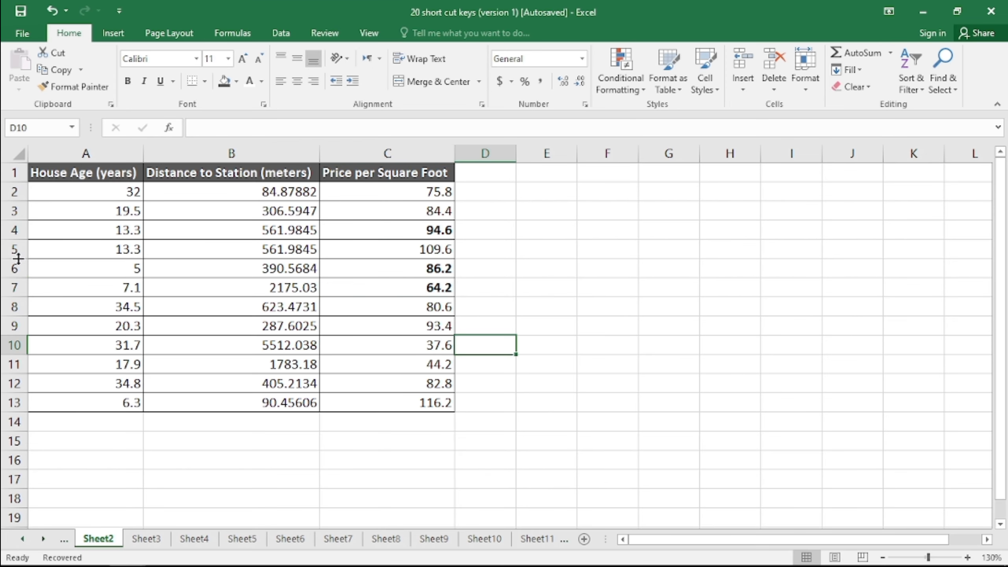
# Insert blank rows above row 5, repeating the insert with F4 to add five rows
pyautogui.click(9, 251)
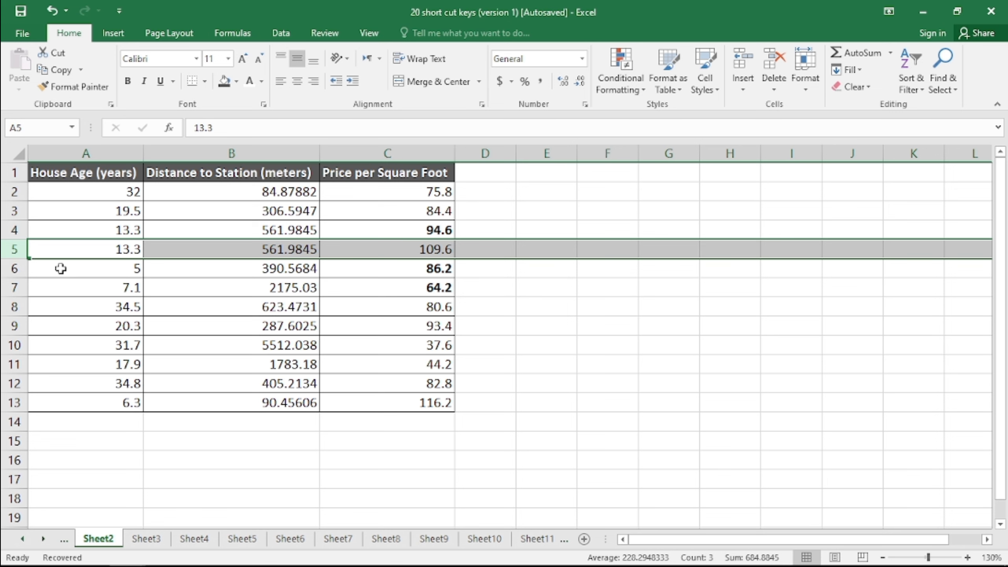
pyautogui.rightClick(9, 251)
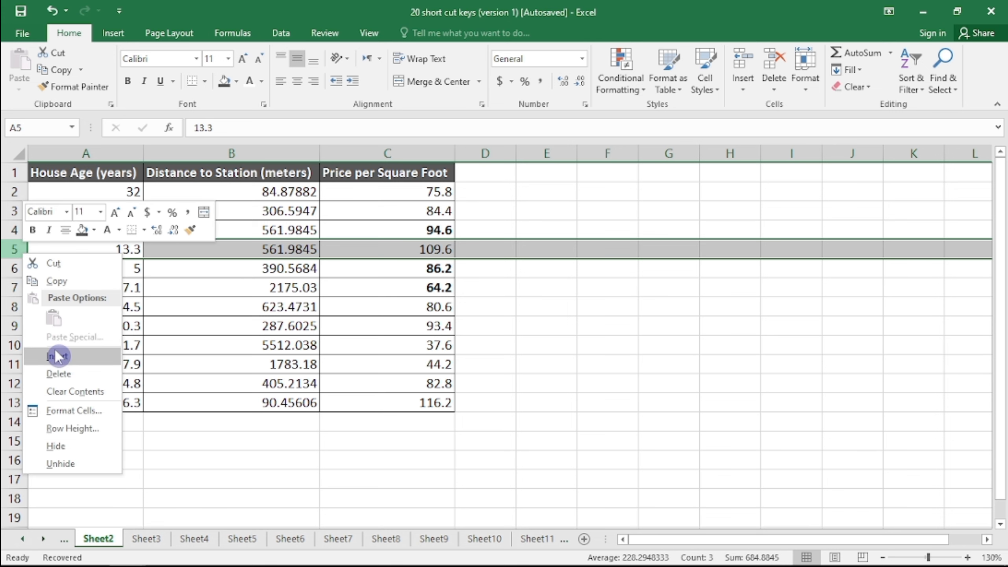
pyautogui.click(59, 355)
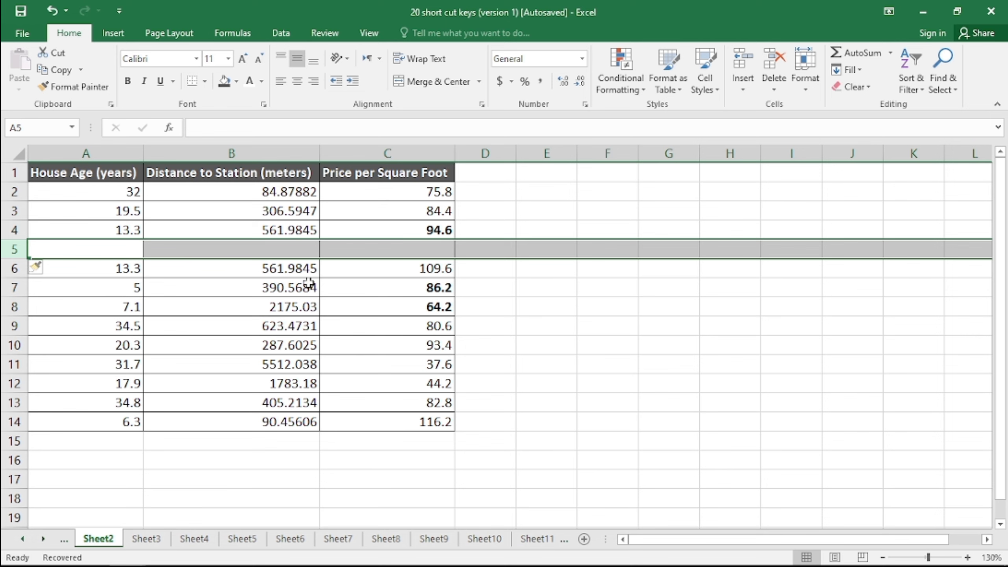
pyautogui.press('F4')
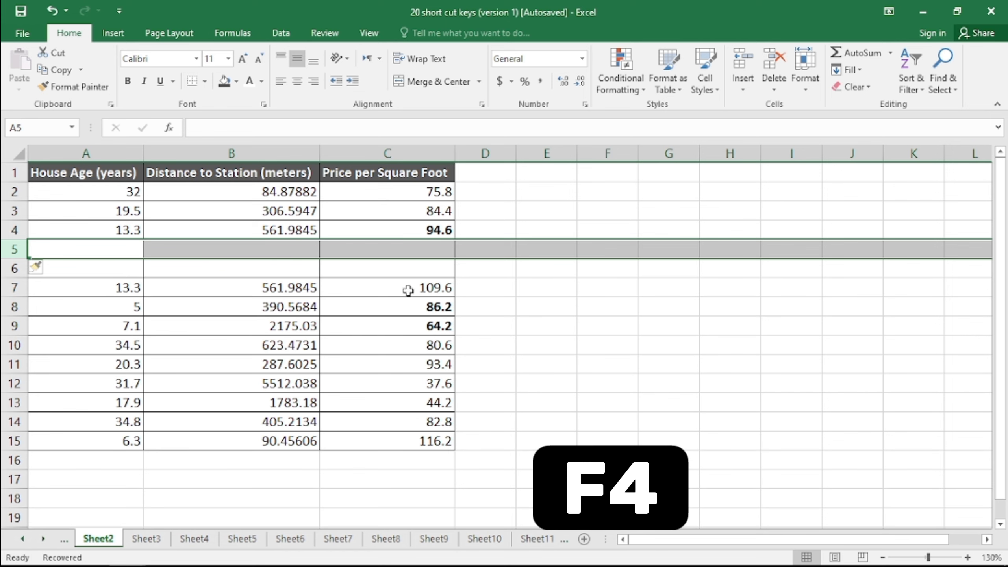
pyautogui.press('F4')
pyautogui.press('F4')
pyautogui.press('F4')
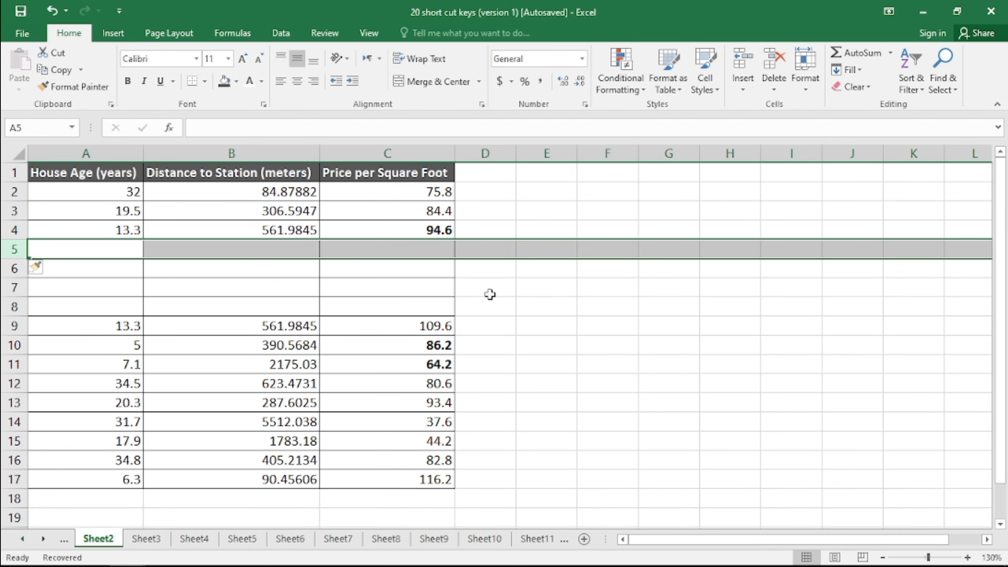
pyautogui.click(409, 282)
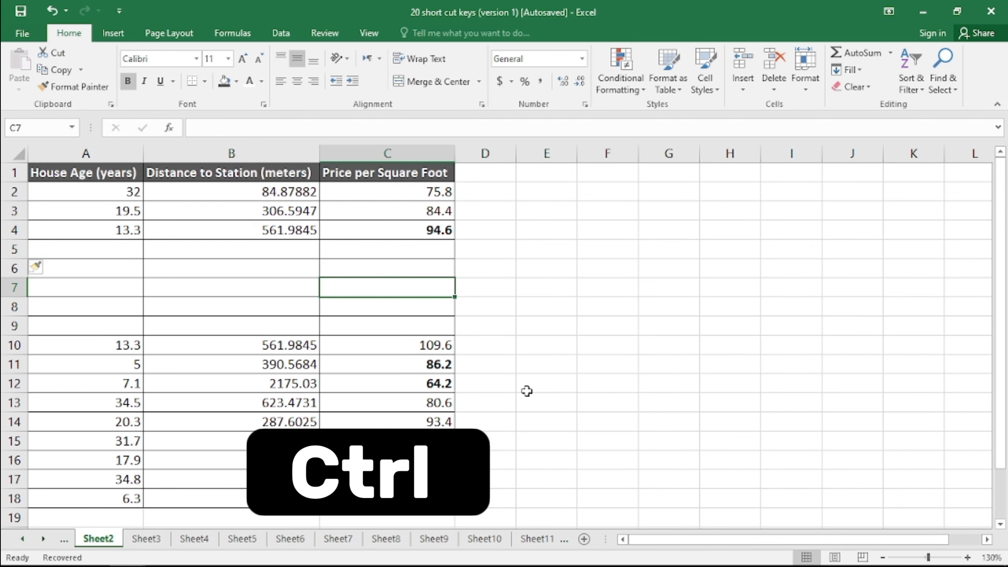
# Start closing the workbook with Ctrl+F4, then cancel the save prompt to keep it open
pyautogui.hotkey('ctrl', 'F4')
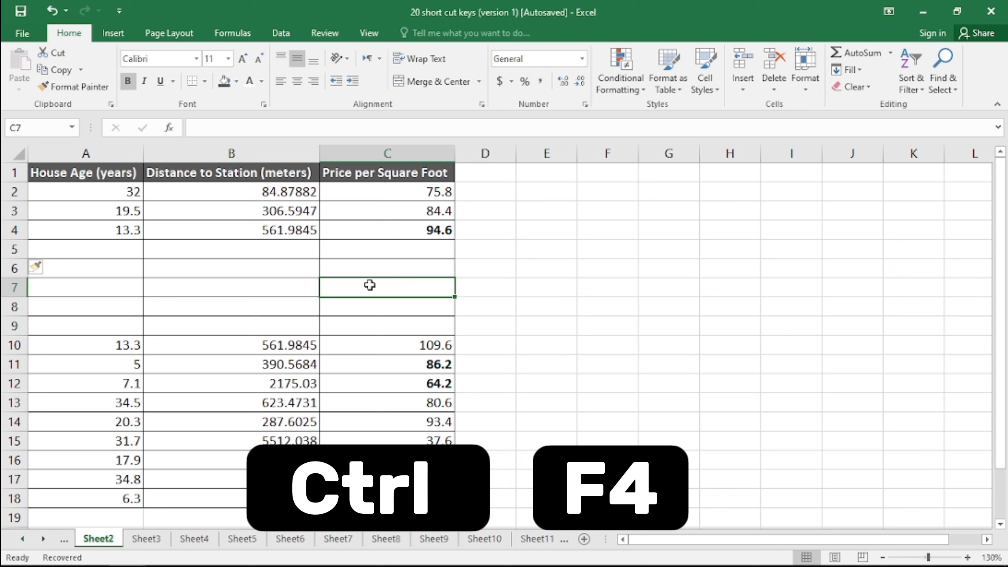
pyautogui.hotkey('ctrl', 'F4')
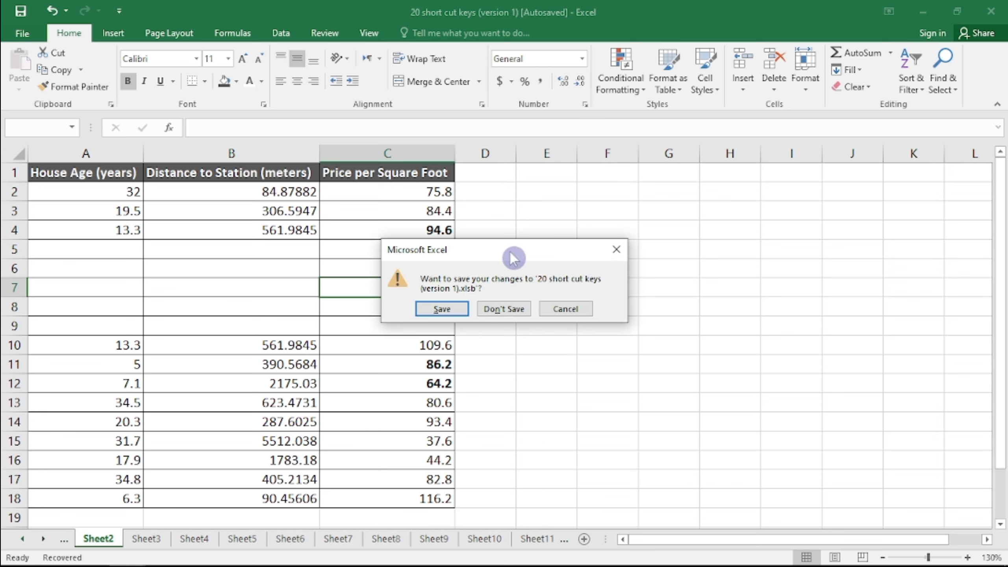
pyautogui.moveTo(512, 257); pyautogui.dragTo(462, 217)
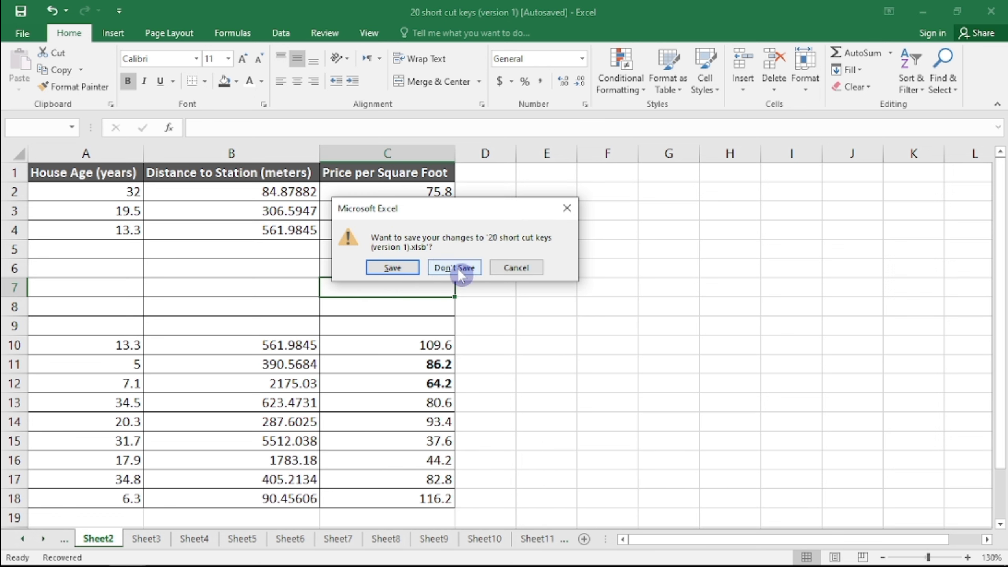
pyautogui.click(517, 268)
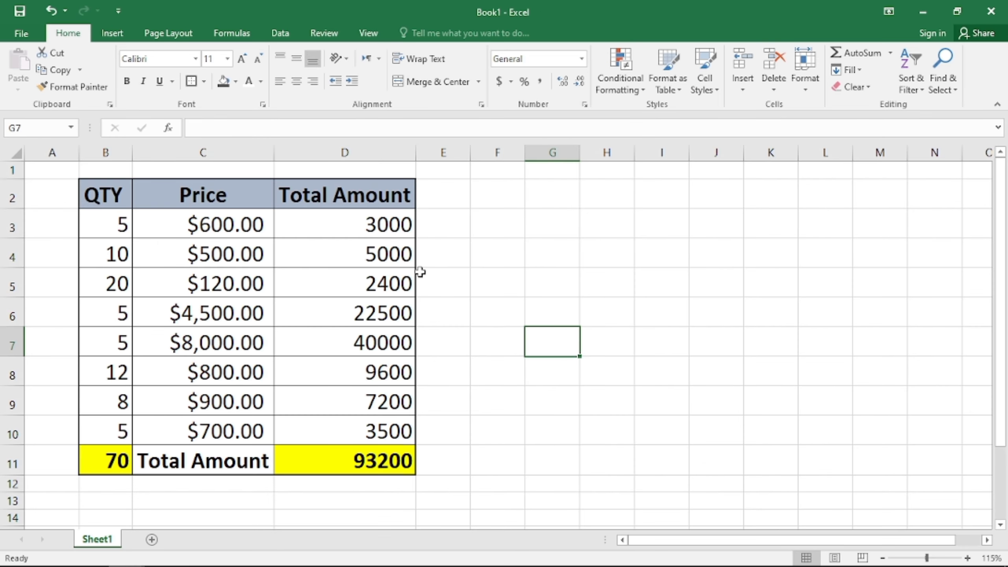
# Jump straight to cell D4 using the Go To box (F5)
pyautogui.press('F5')
pyautogui.click(272, 277)
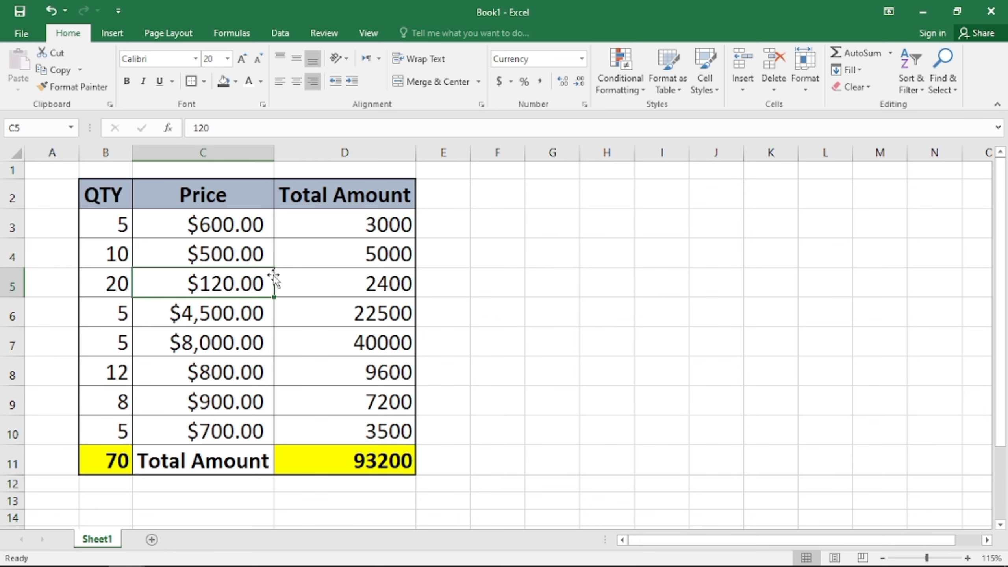
pyautogui.click(325, 279)
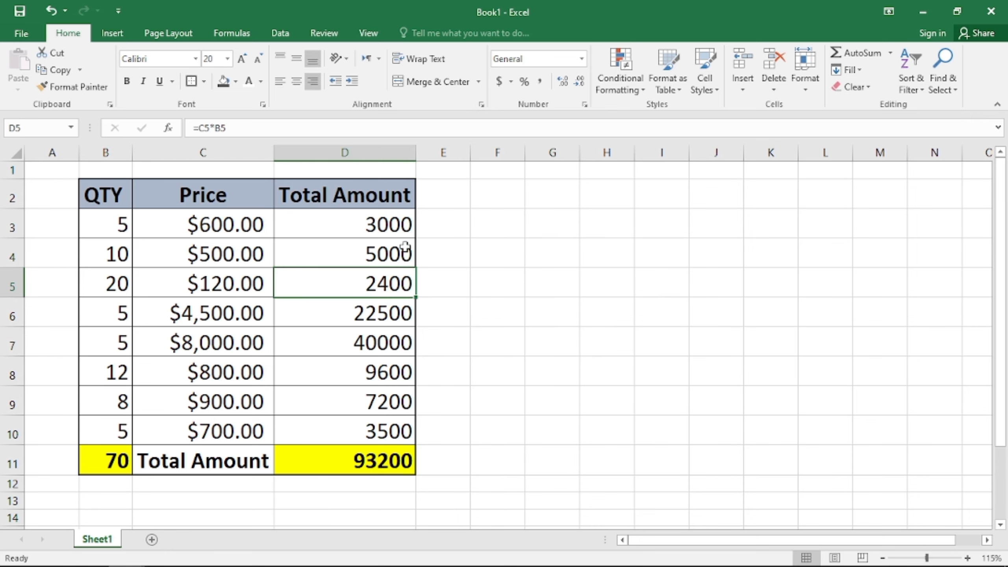
pyautogui.press('F5')
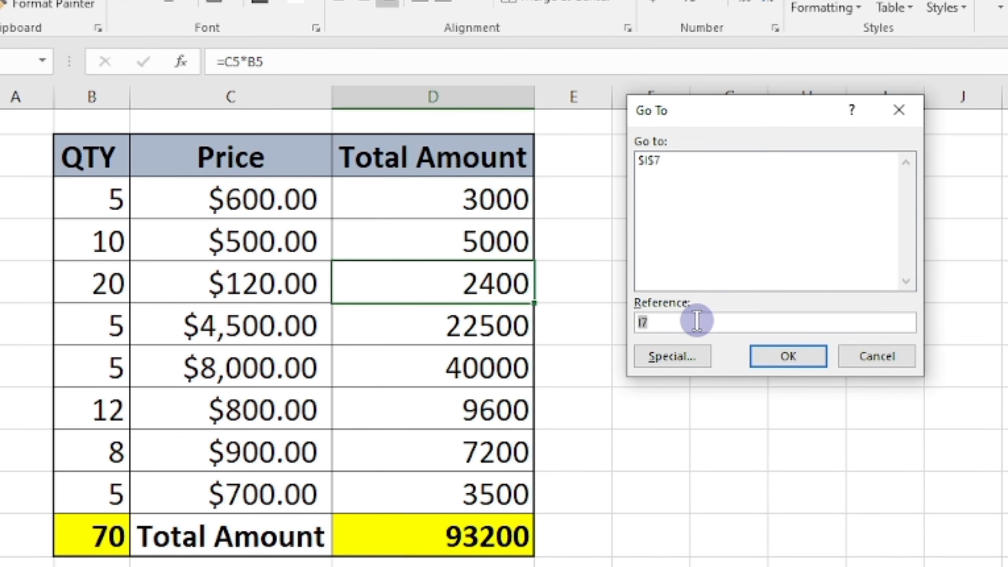
pyautogui.press('BackSpace')
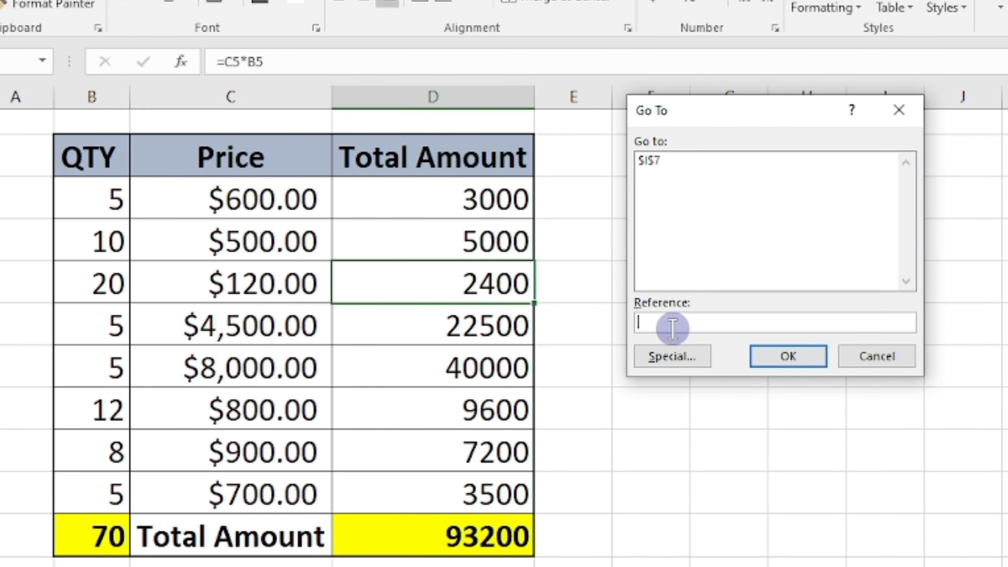
pyautogui.write('d4')
pyautogui.click(793, 359)
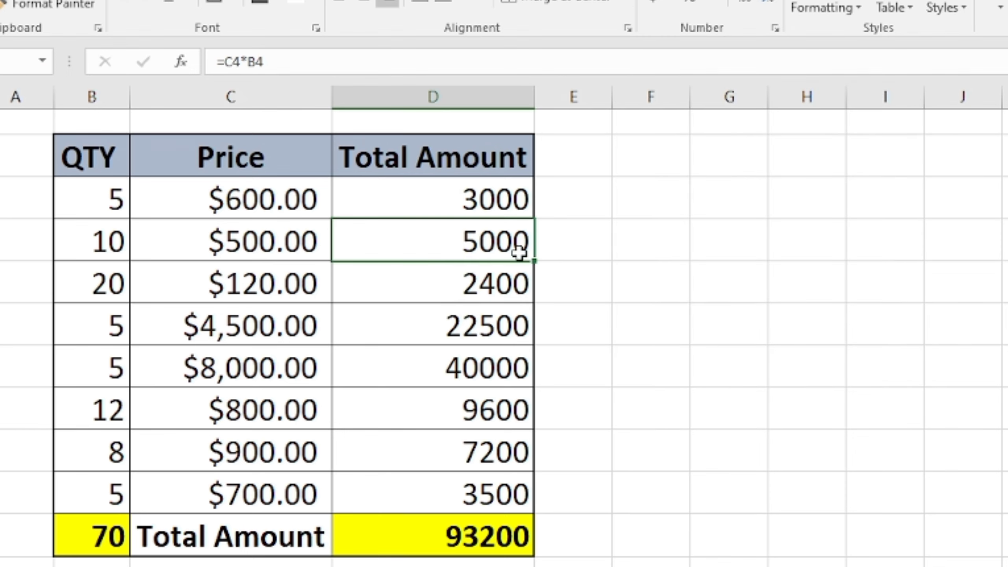
# Select the whole QTY, Price and Total Amount table via Go To Special > Current region
pyautogui.hotkey('ctrl', 'g')
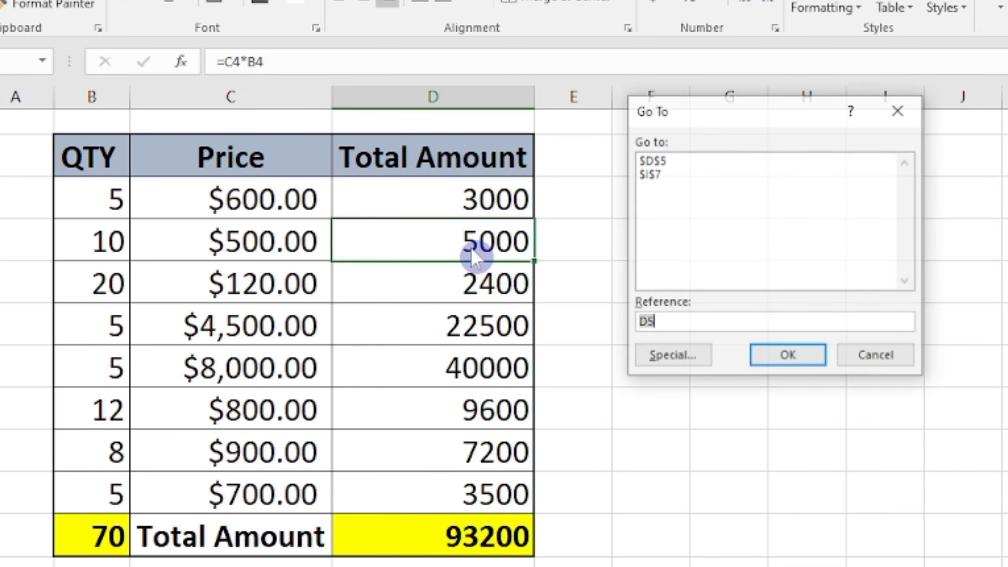
pyautogui.click(670, 361)
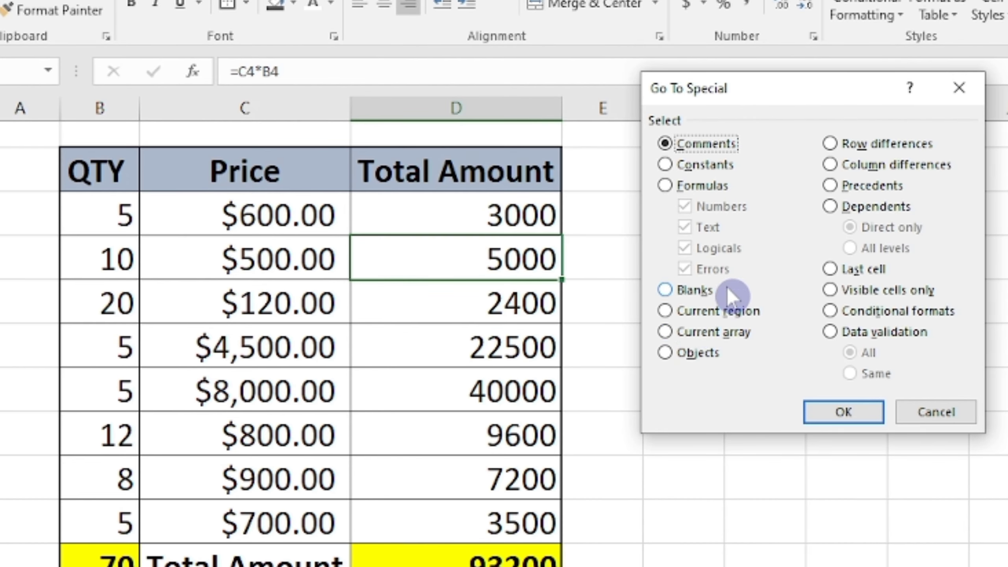
pyautogui.click(634, 291)
pyautogui.click(595, 352)
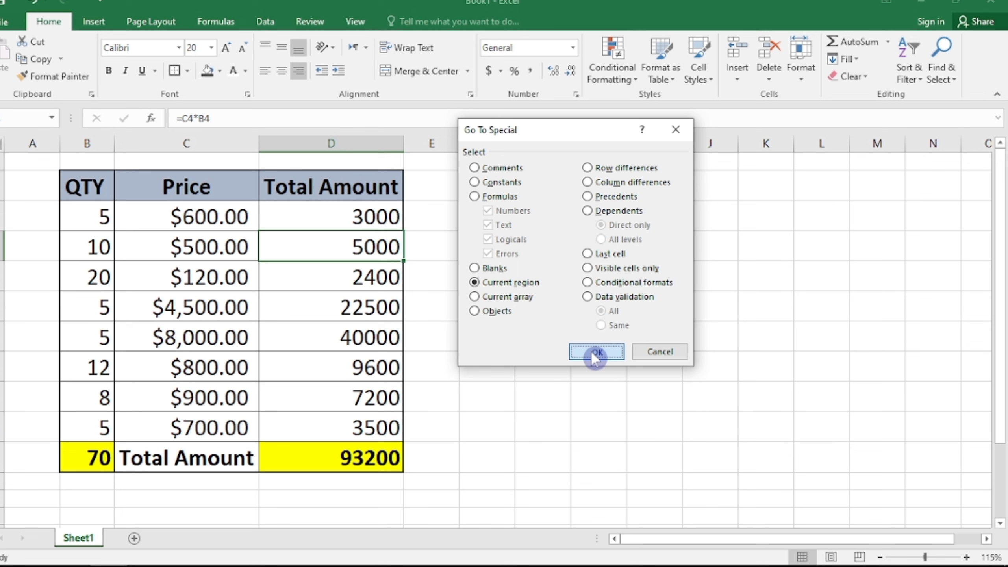
pyautogui.click(374, 305)
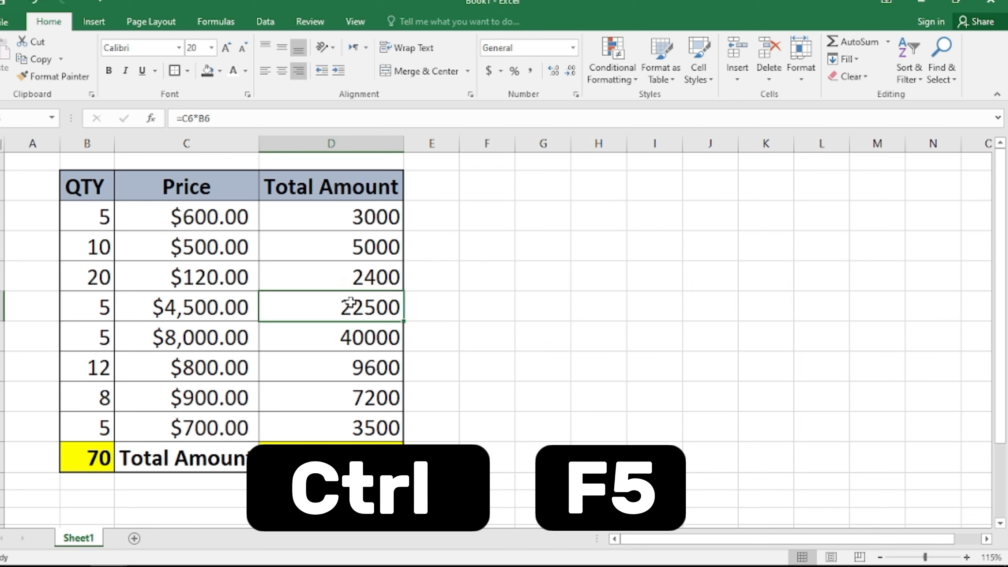
pyautogui.hotkey('ctrl', 'F5')
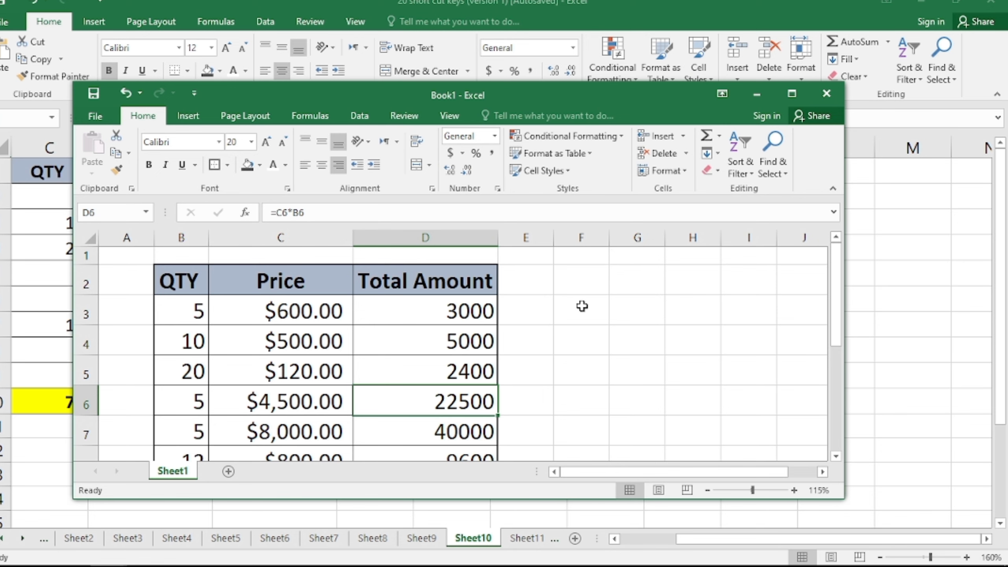
pyautogui.click(792, 93)
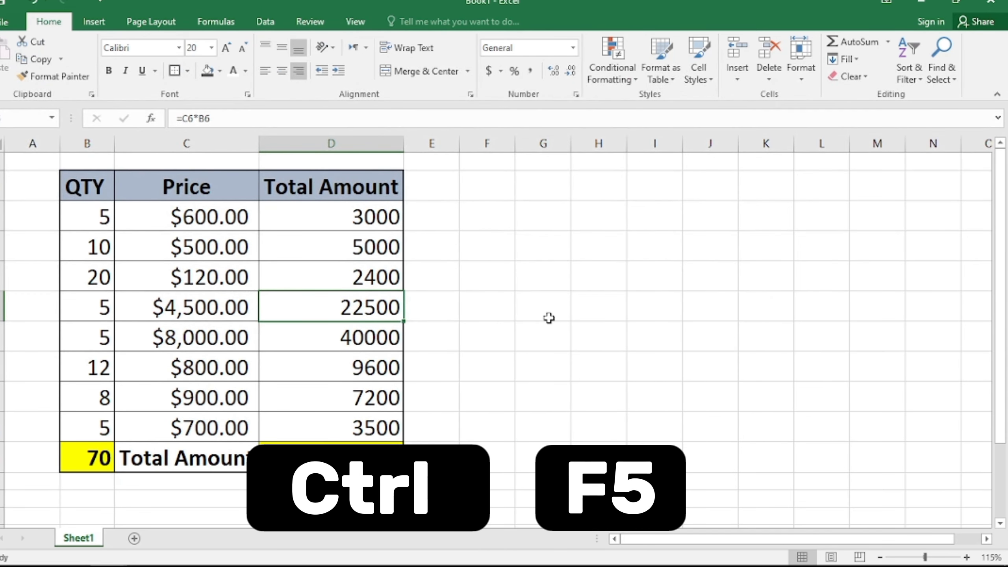
pyautogui.hotkey('ctrl', 'F5')
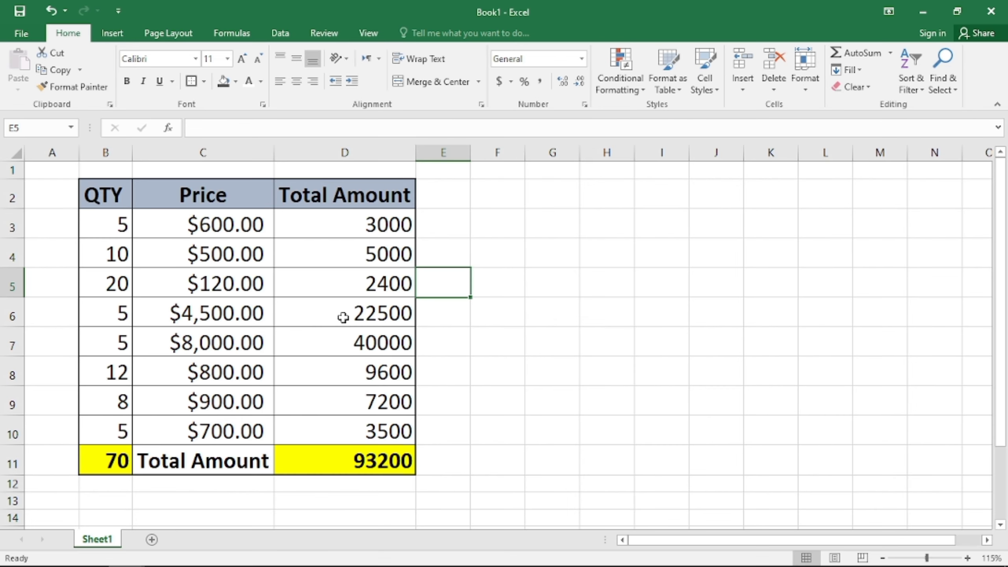
# Cycle keyboard focus between the worksheet, status bar and ribbon with F6
pyautogui.press('F6')
pyautogui.press('F6')
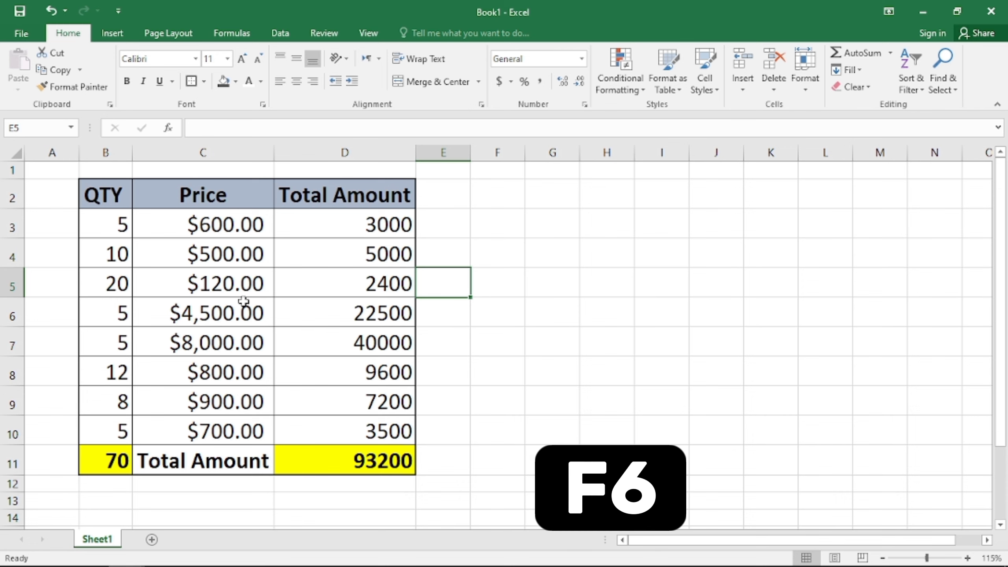
pyautogui.press('F6')
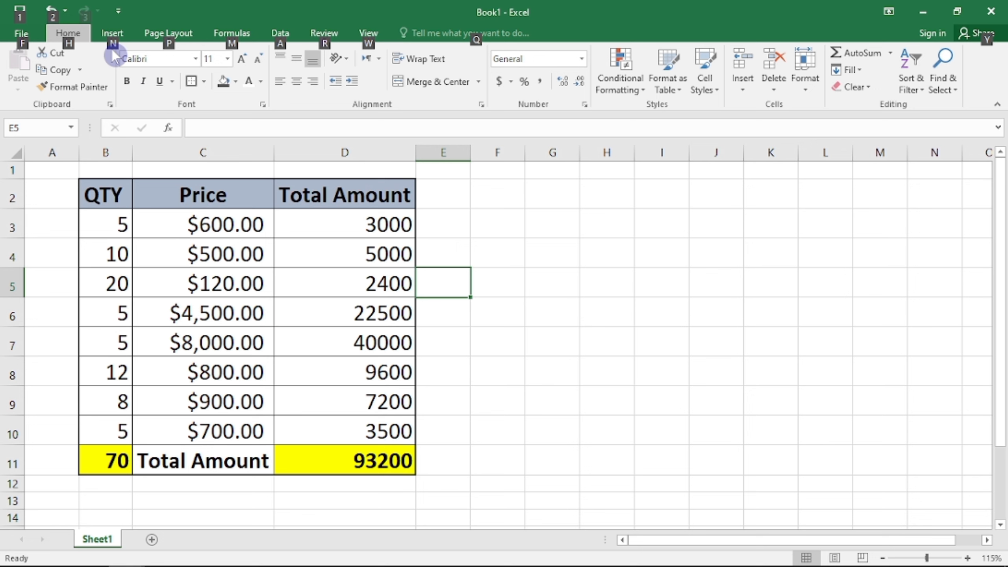
pyautogui.press('n')
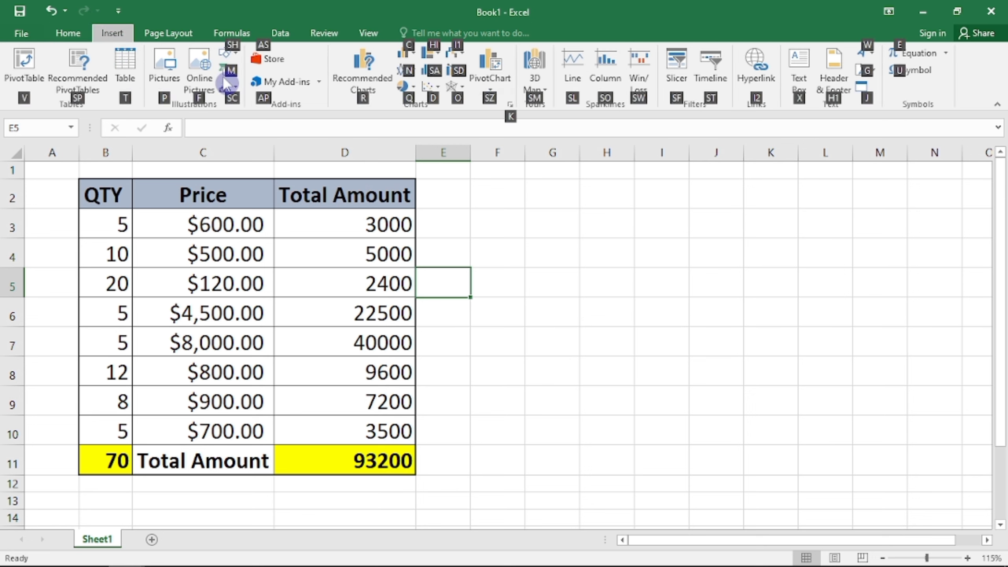
pyautogui.press('ctrl')
pyautogui.press('Escape')
pyautogui.press('ctrl')
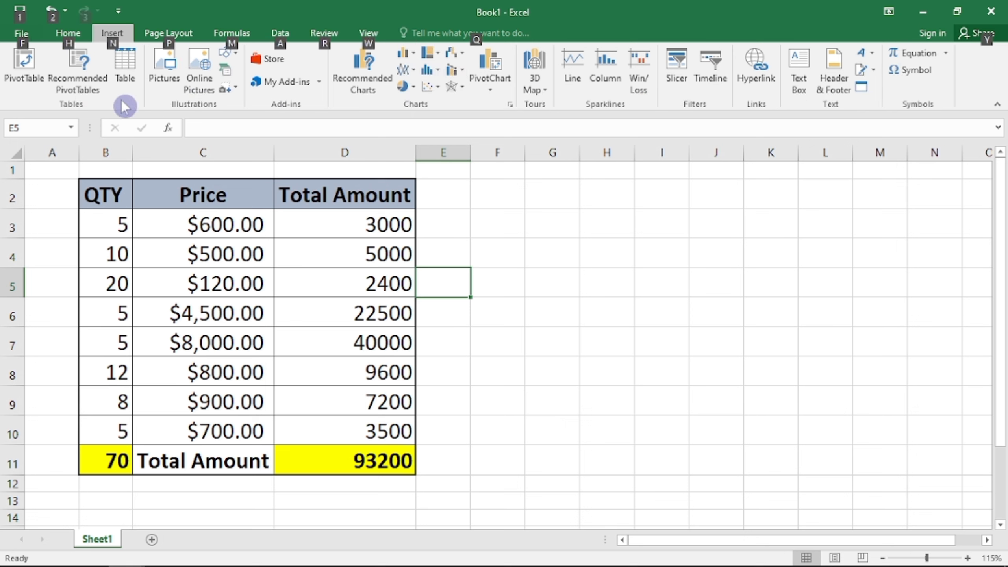
pyautogui.press('h')
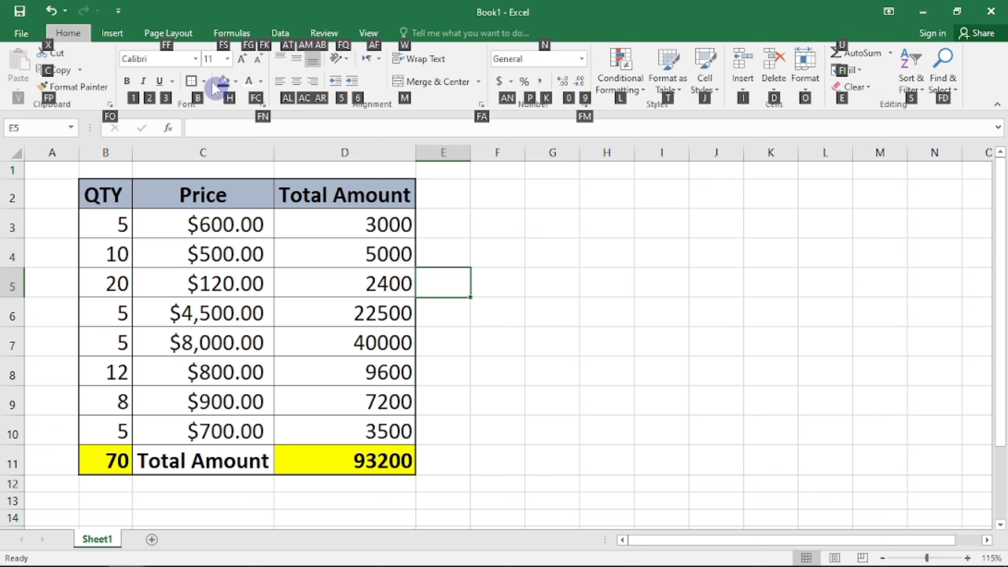
pyautogui.press('f')
pyautogui.press('f')
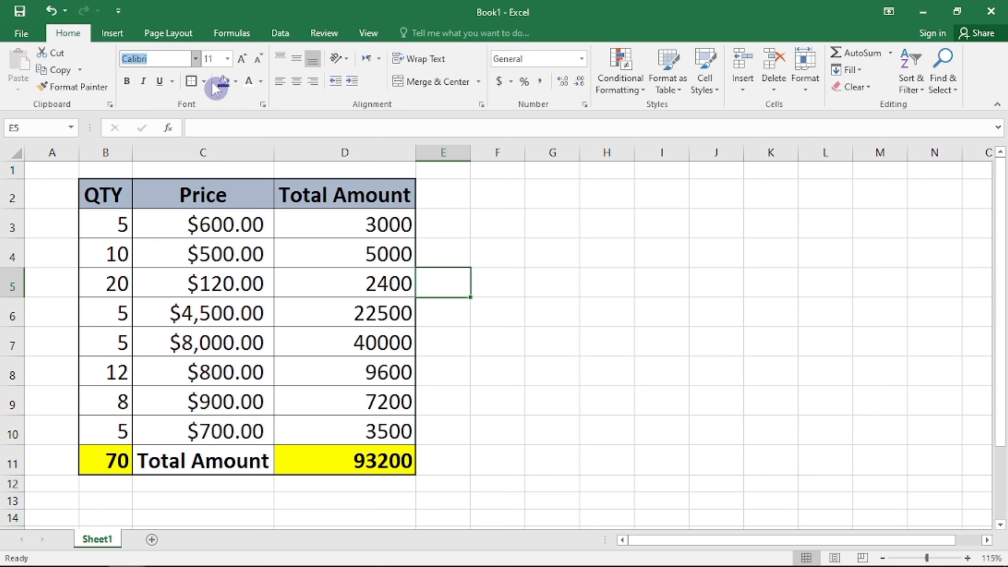
pyautogui.hotkey('alt', 'Down')
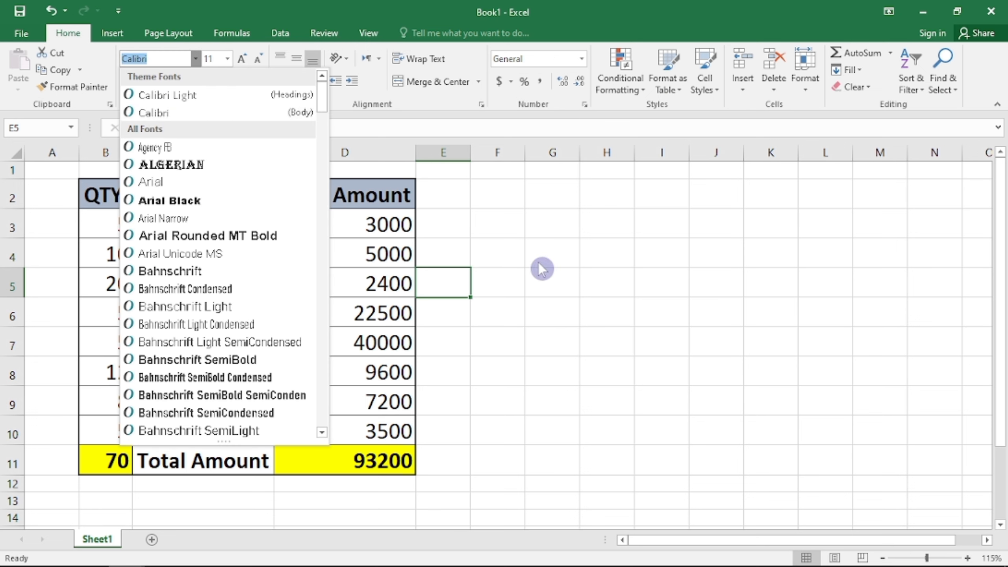
pyautogui.press('Escape')
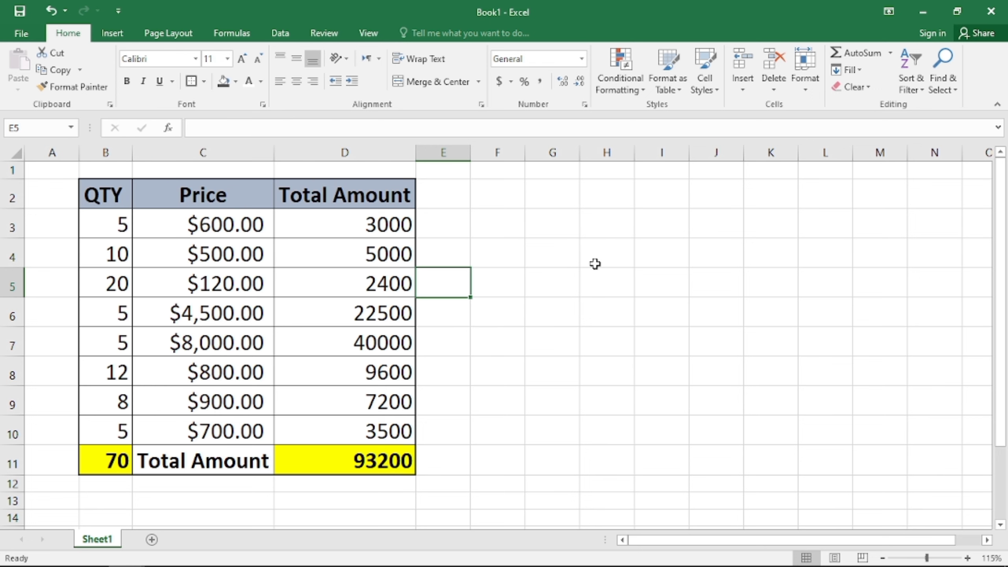
pyautogui.moveTo(119, 564)
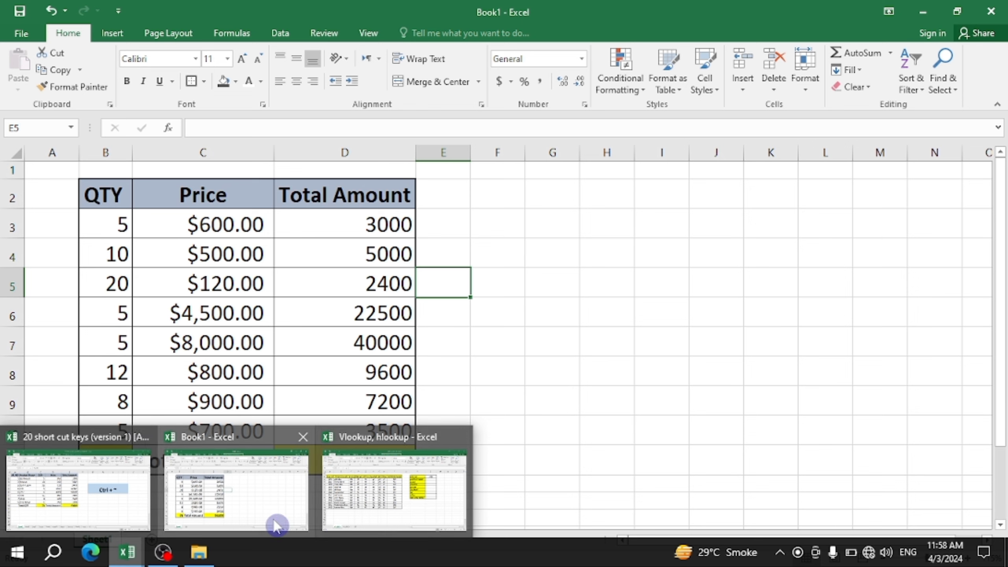
# Select H8, then switch from Book1 to the 20 short cut keys workbook using Ctrl+F6 and Alt+Tab
pyautogui.click(586, 376)
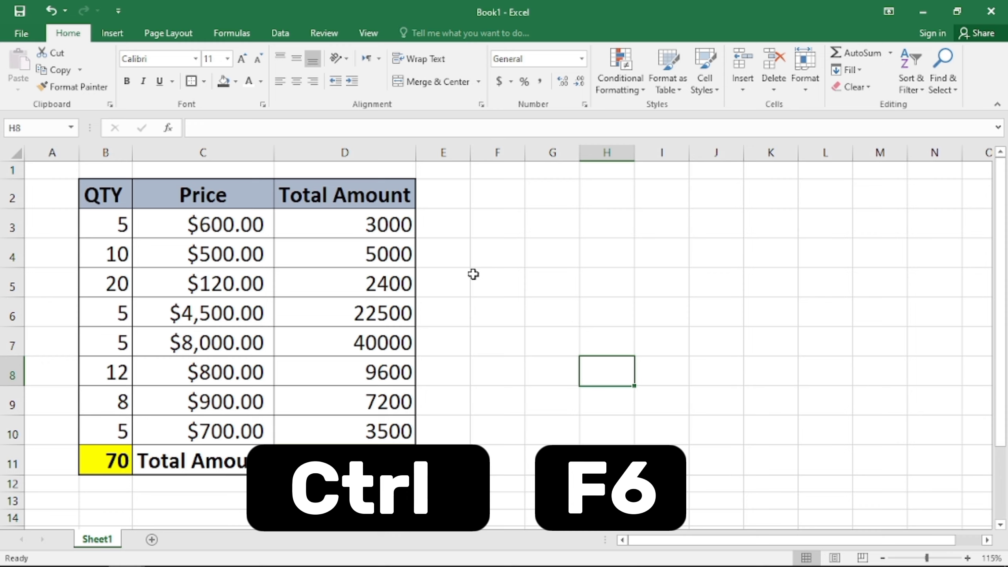
pyautogui.hotkey('ctrl', 'F6')
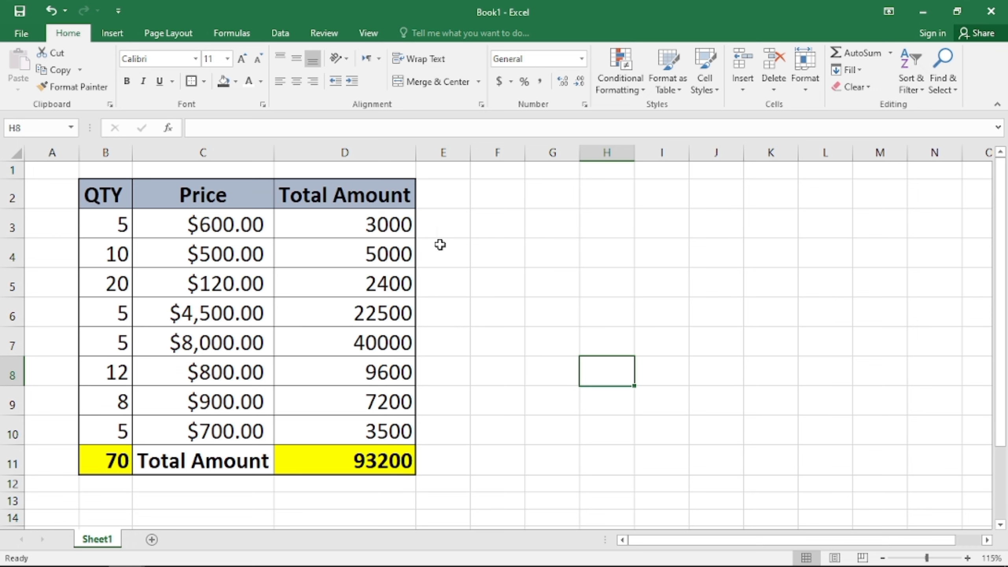
pyautogui.hotkey('alt', 'Tab')
pyautogui.hotkey('alt', 'Tab')
pyautogui.hotkey('alt', 'Tab')
pyautogui.hotkey('alt', 'Tab')
pyautogui.hotkey('alt', 'Tab')
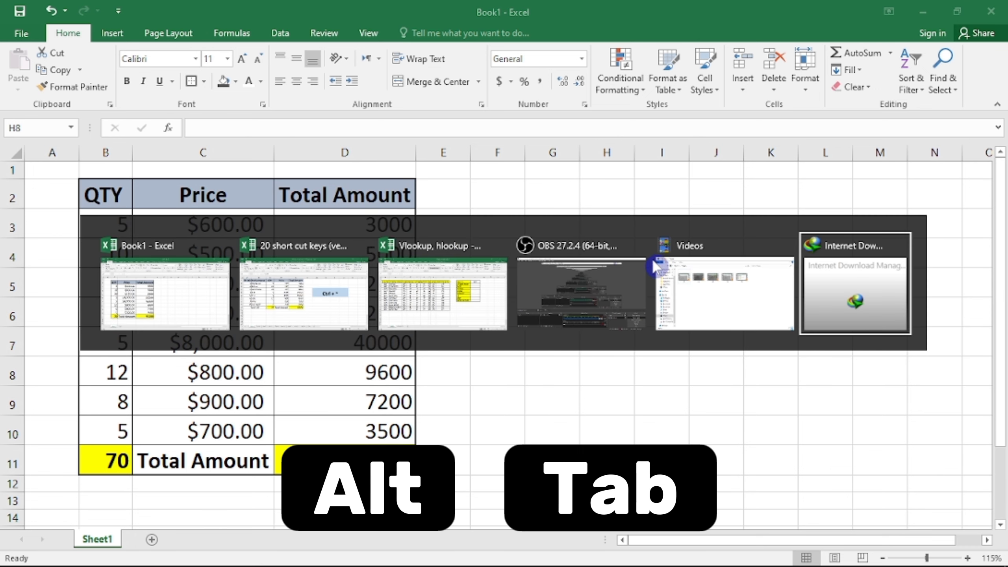
pyautogui.hotkey('alt', 'Tab')
pyautogui.hotkey('alt', 'Tab')
pyautogui.hotkey('alt', 'Tab')
pyautogui.hotkey('alt', 'Tab')
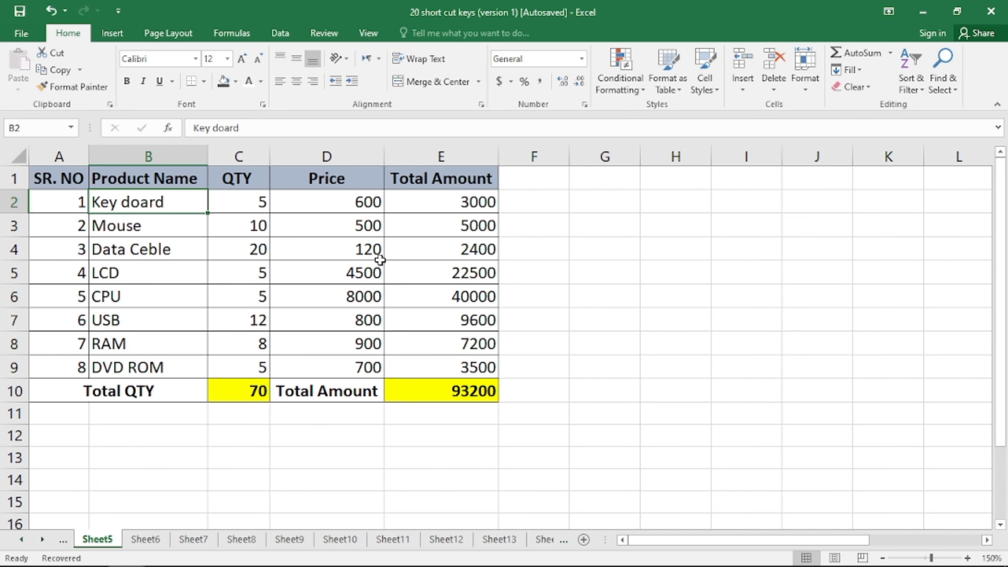
# Spell-check Sheet5 from the top, changing 'doard' to 'board' and leaving 'Ceble' unchanged
pyautogui.press('F7')
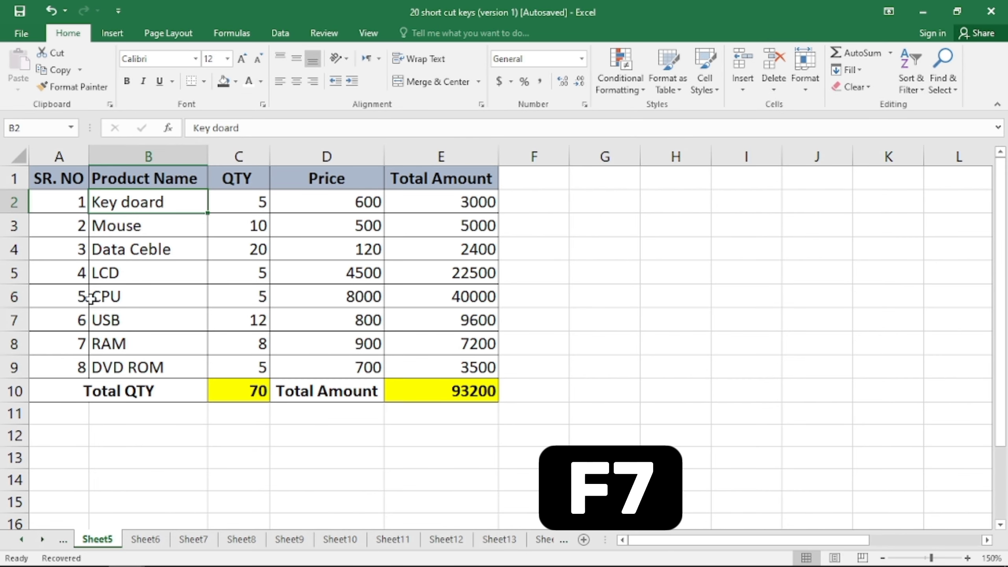
pyautogui.moveTo(57, 179); pyautogui.dragTo(457, 387)
pyautogui.click(338, 294)
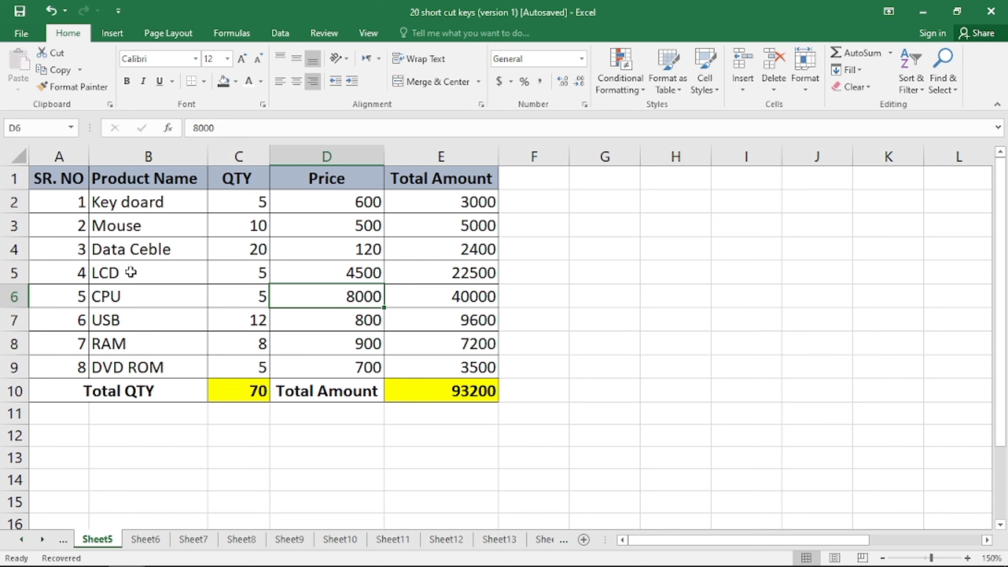
pyautogui.press('F7')
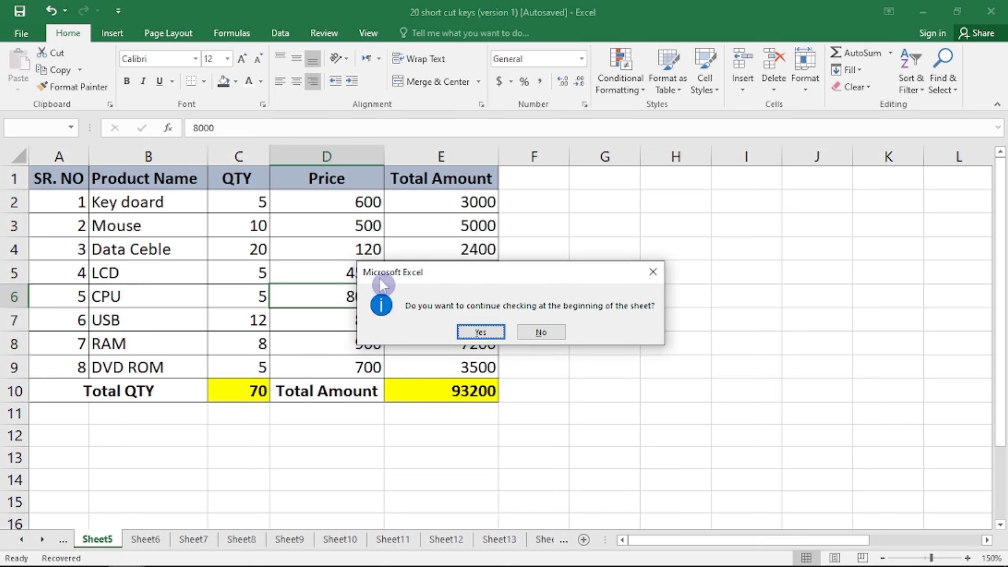
pyautogui.click(479, 331)
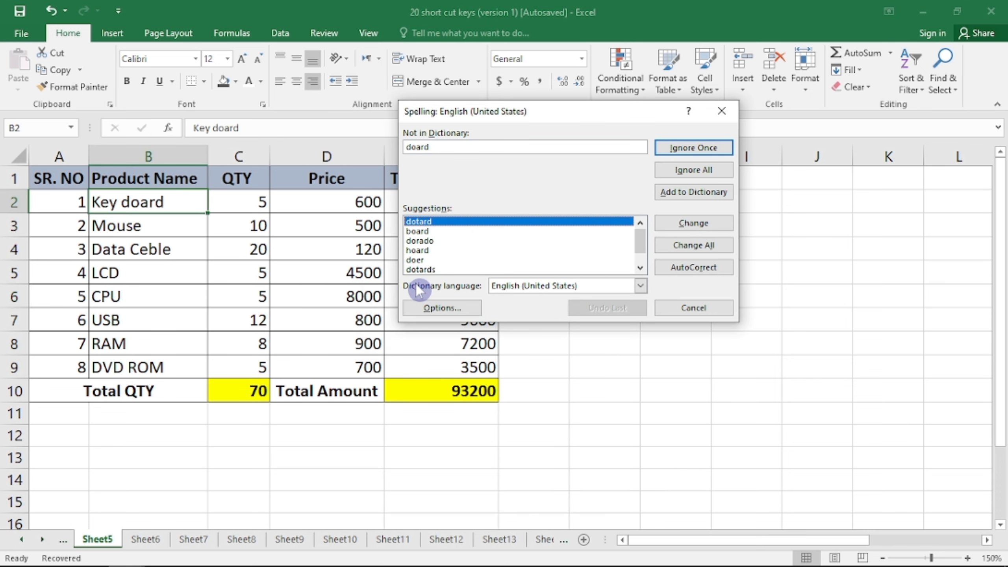
pyautogui.click(423, 233)
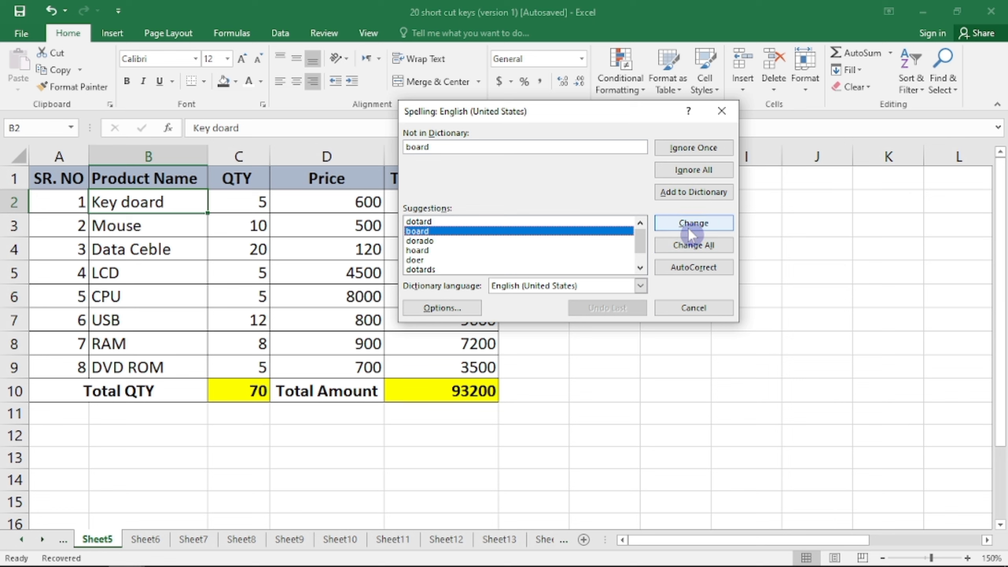
pyautogui.click(689, 229)
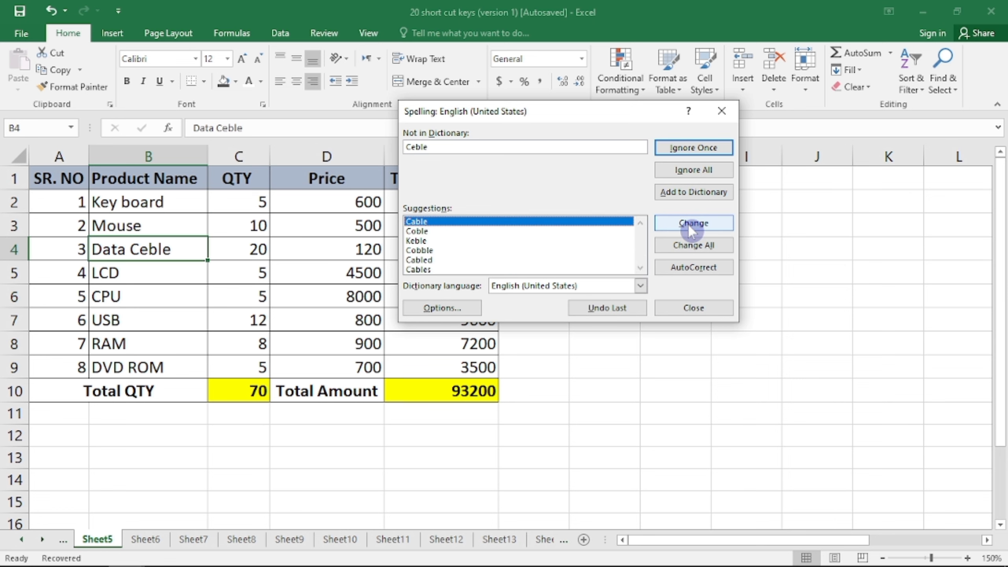
pyautogui.click(673, 313)
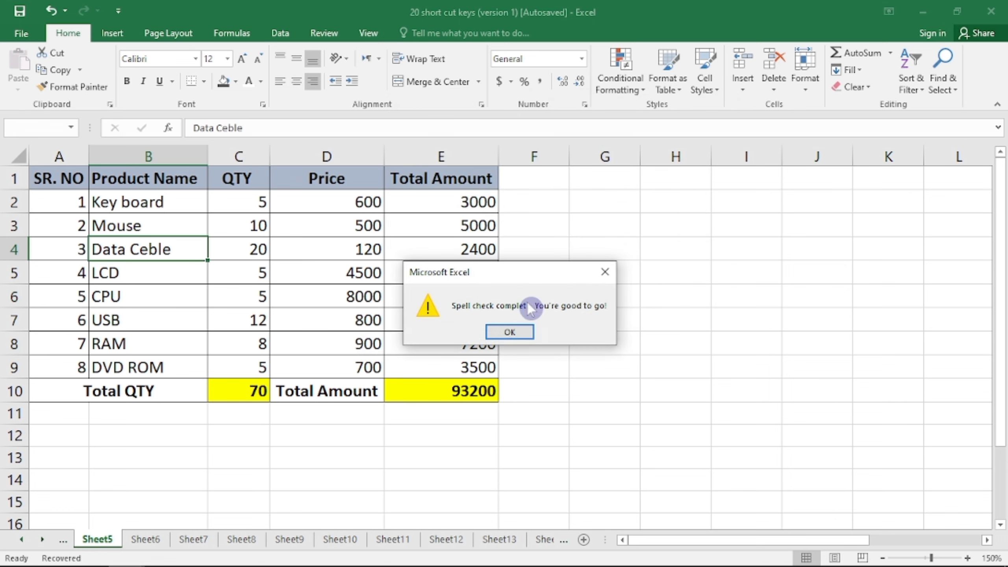
pyautogui.click(528, 333)
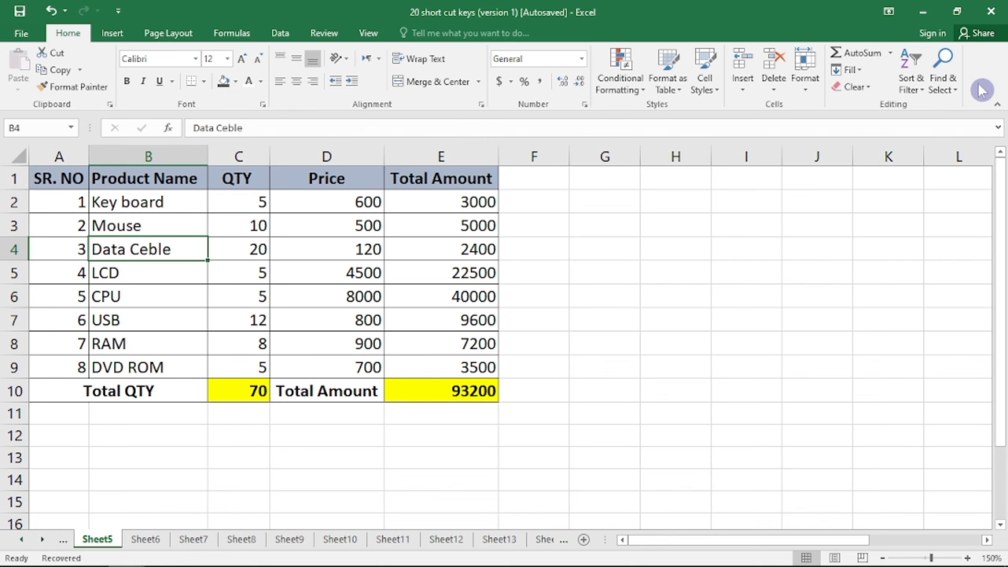
# Restore the 20 short cut keys window and reposition it with Ctrl+F7 and the arrow keys
pyautogui.click(957, 11)
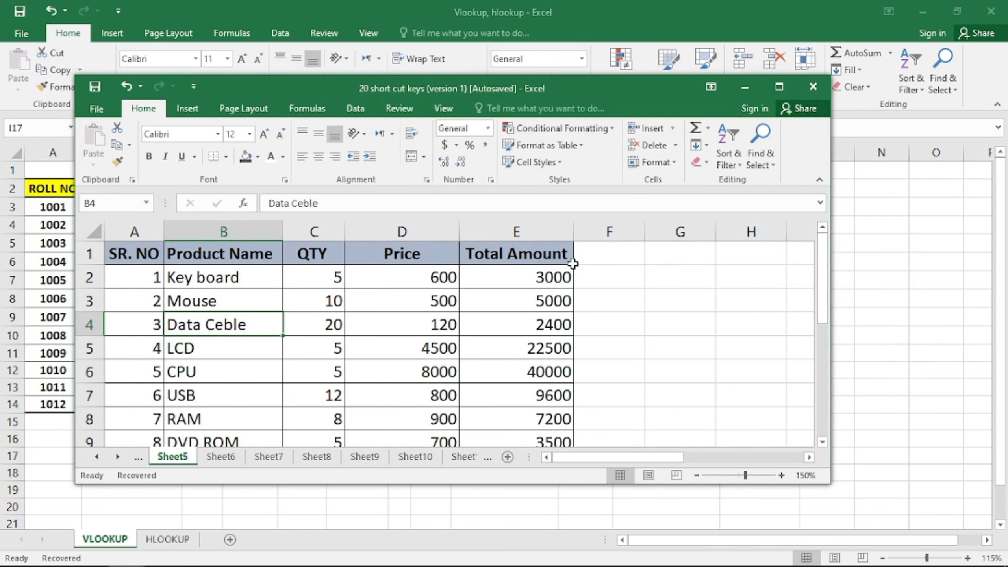
pyautogui.press('ctrl')
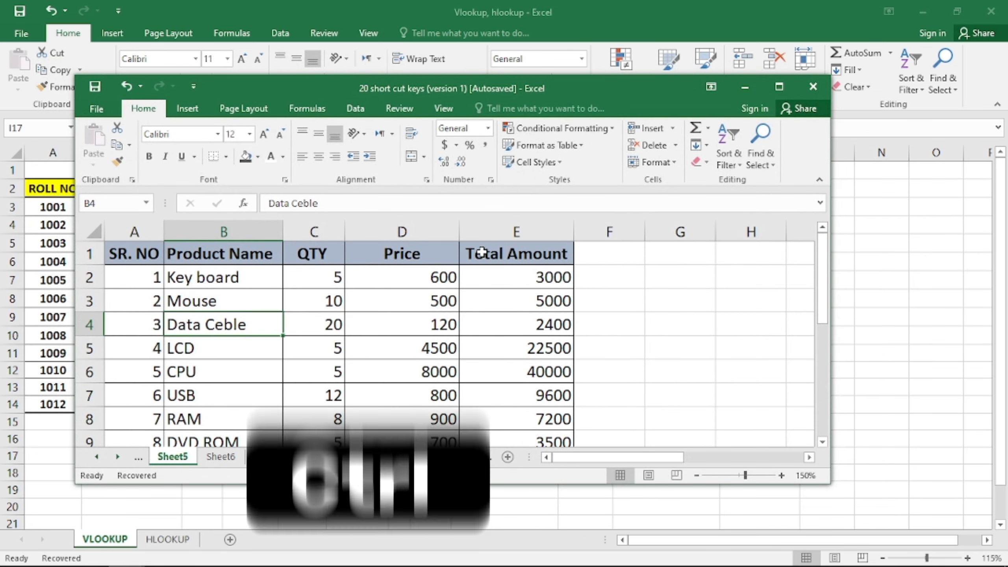
pyautogui.hotkey('ctrl', 'F7')
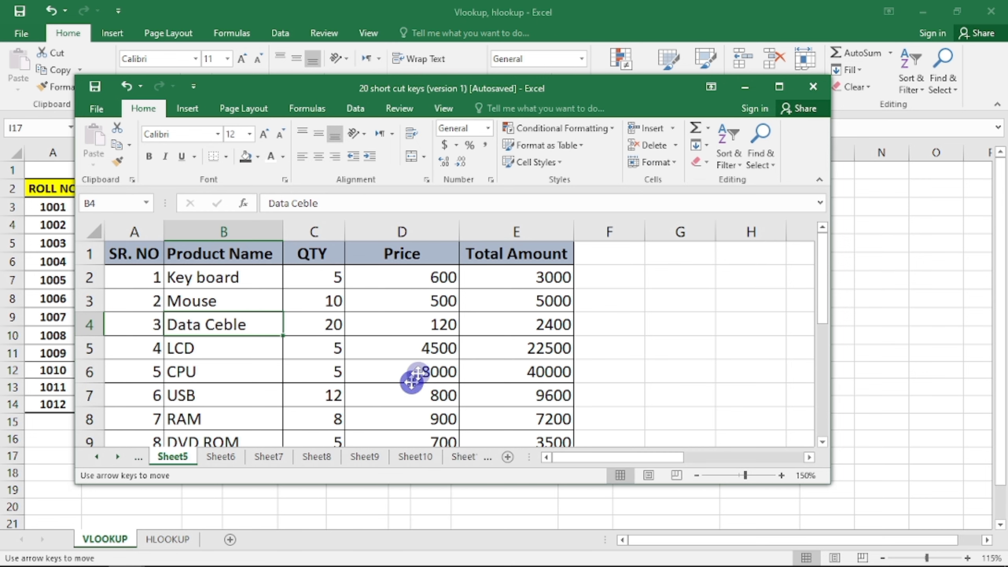
pyautogui.press('Right')
pyautogui.press('Right')
pyautogui.press('Right')
pyautogui.press('Right')
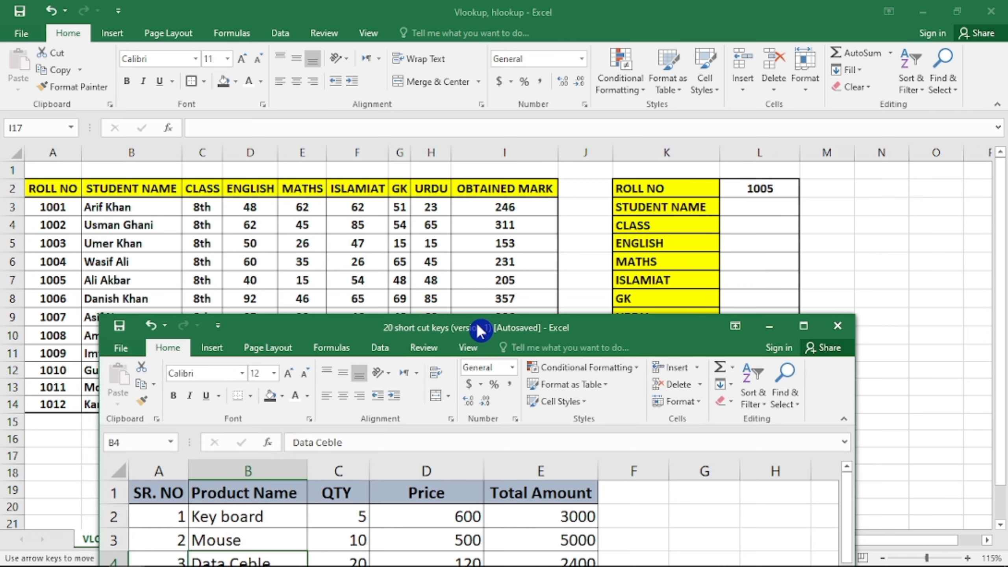
pyautogui.press('Up')
pyautogui.press('Up')
pyautogui.press('Up')
pyautogui.press('Up')
pyautogui.press('Up')
pyautogui.press('Up')
pyautogui.press('Up')
pyautogui.press('Up')
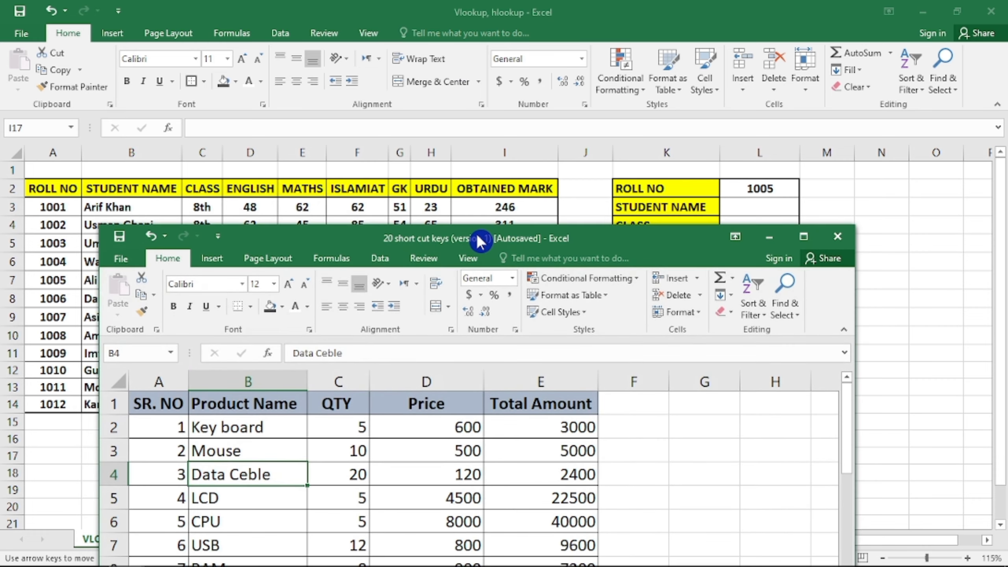
pyautogui.press('Up')
pyautogui.press('Up')
pyautogui.press('Up')
pyautogui.press('Up')
pyautogui.press('Up')
pyautogui.press('Left')
pyautogui.press('Down')
pyautogui.press('Down')
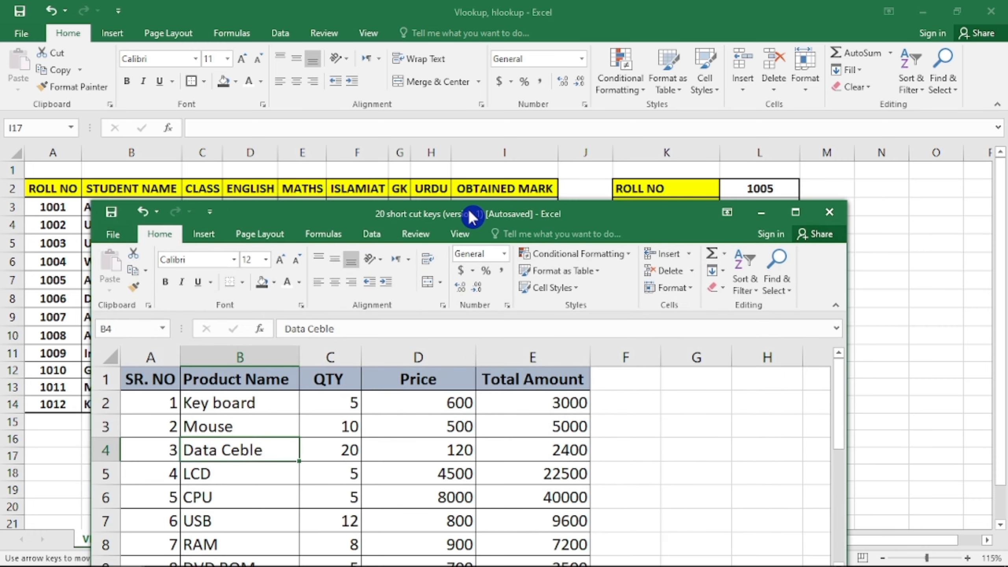
pyautogui.press('Down')
pyautogui.press('Right')
pyautogui.press('Right')
pyautogui.press('Up')
pyautogui.press('Up')
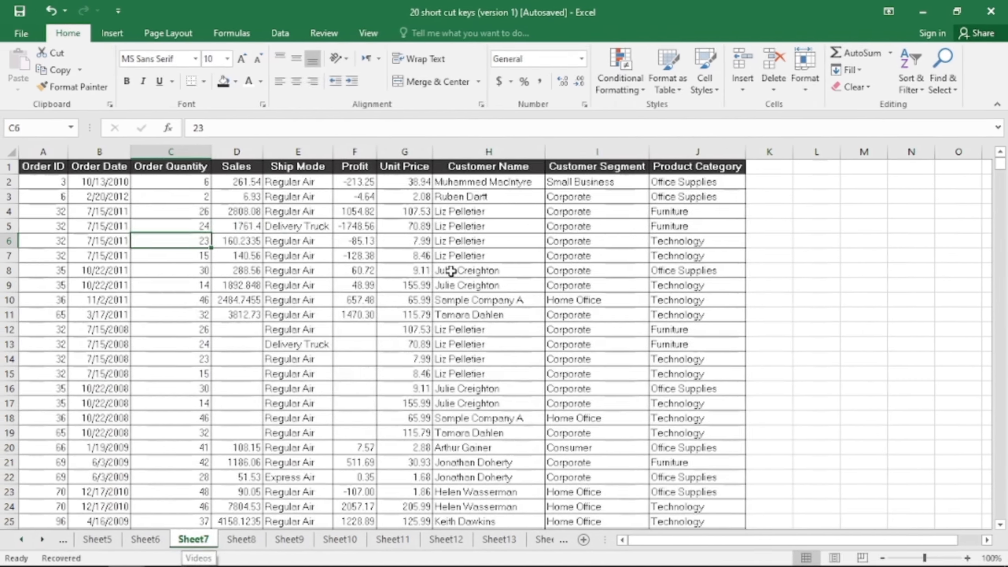
pyautogui.click(295, 270)
pyautogui.click(218, 195)
pyautogui.click(49, 180)
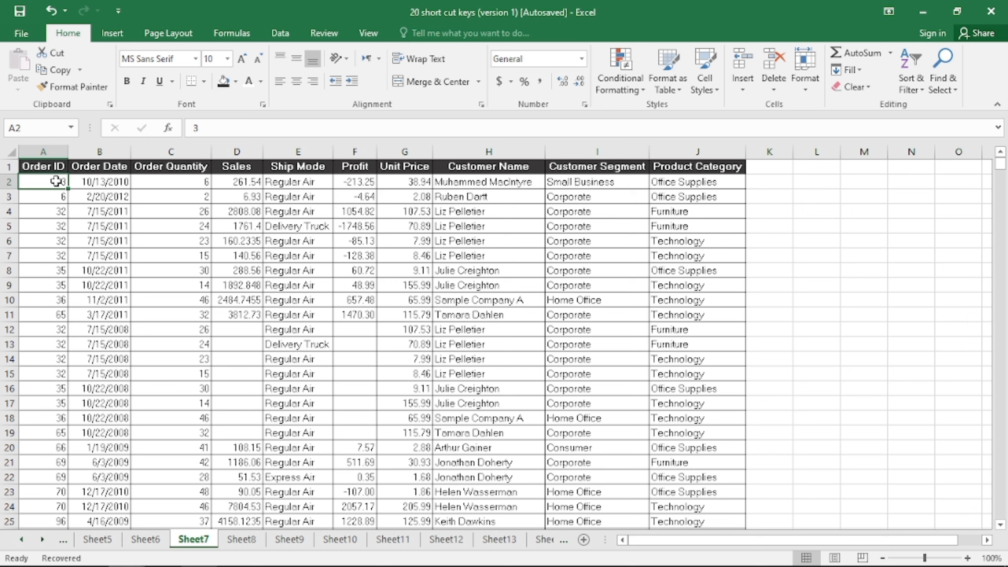
pyautogui.hotkey('shift', 'Right')
pyautogui.hotkey('shift', 'Right')
pyautogui.hotkey('shift', 'Right')
pyautogui.hotkey('shift', 'Right')
pyautogui.hotkey('shift', 'Right')
pyautogui.hotkey('shift', 'Right')
pyautogui.hotkey('shift', 'Right')
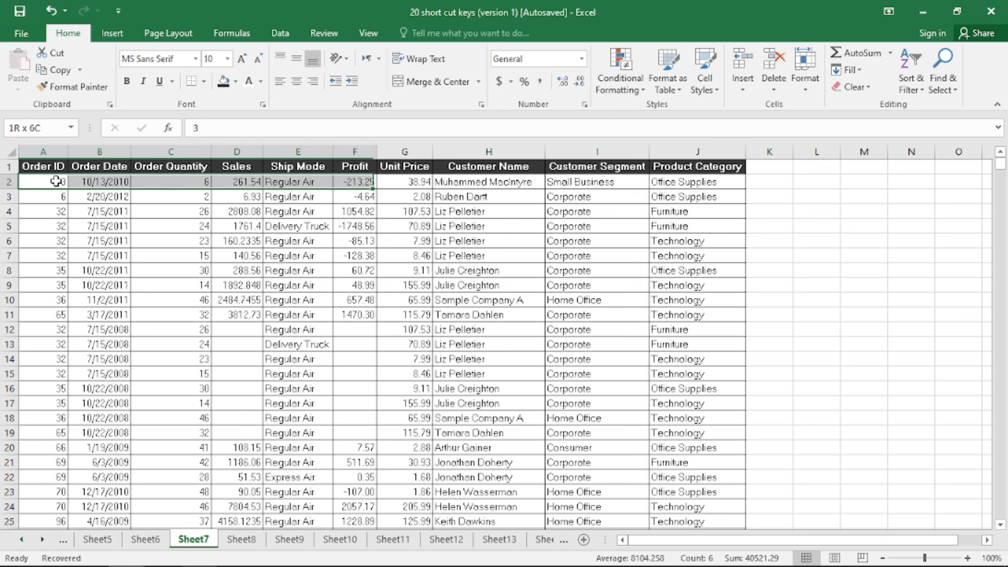
pyautogui.hotkey('shift', 'Right')
pyautogui.hotkey('shift', 'Right')
pyautogui.hotkey('shift', 'Down')
pyautogui.hotkey('shift', 'Down')
pyautogui.hotkey('shift', 'Down')
pyautogui.hotkey('shift', 'Down')
pyautogui.hotkey('shift', 'Down')
pyautogui.hotkey('shift', 'Down')
pyautogui.hotkey('shift', 'Down')
pyautogui.hotkey('shift', 'Down')
pyautogui.hotkey('shift', 'Down')
pyautogui.hotkey('shift', 'Down')
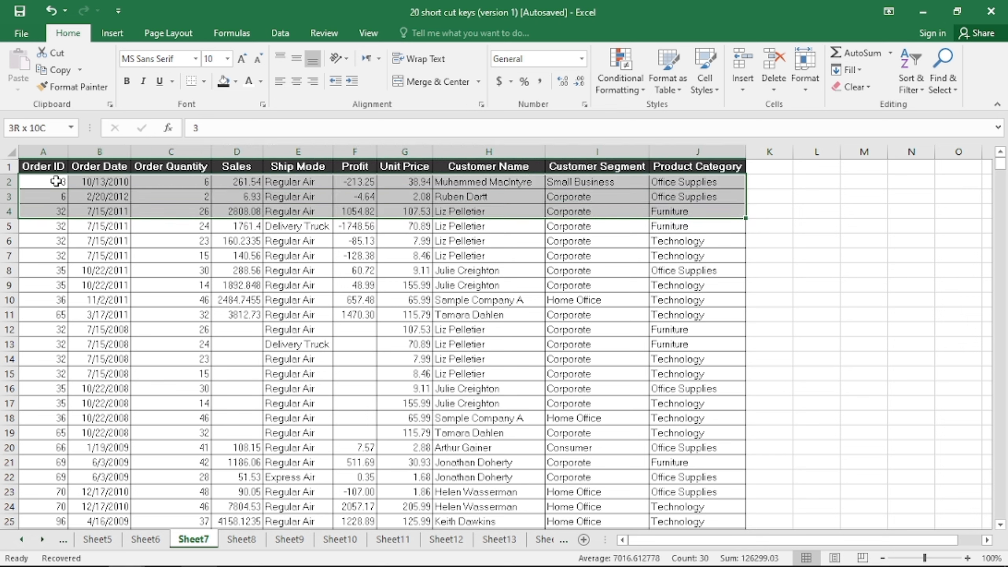
pyautogui.hotkey('shift', 'Down')
pyautogui.hotkey('shift', 'Down')
pyautogui.hotkey('shift', 'Down')
pyautogui.hotkey('shift', 'Down')
pyautogui.hotkey('shift', 'Down')
pyautogui.hotkey('shift', 'Down')
pyautogui.hotkey('shift', 'Down')
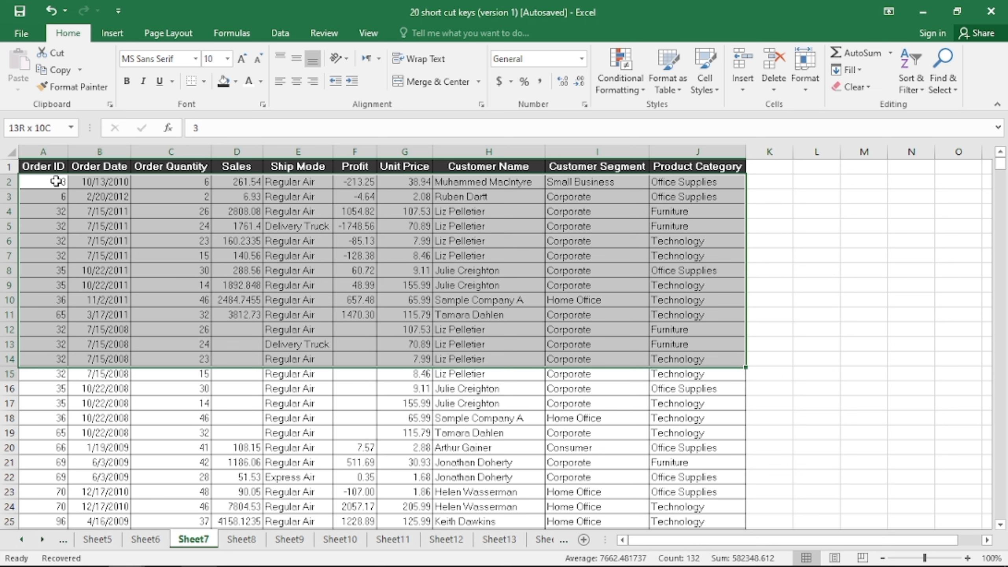
pyautogui.hotkey('shift', 'Down')
pyautogui.hotkey('shift', 'Down')
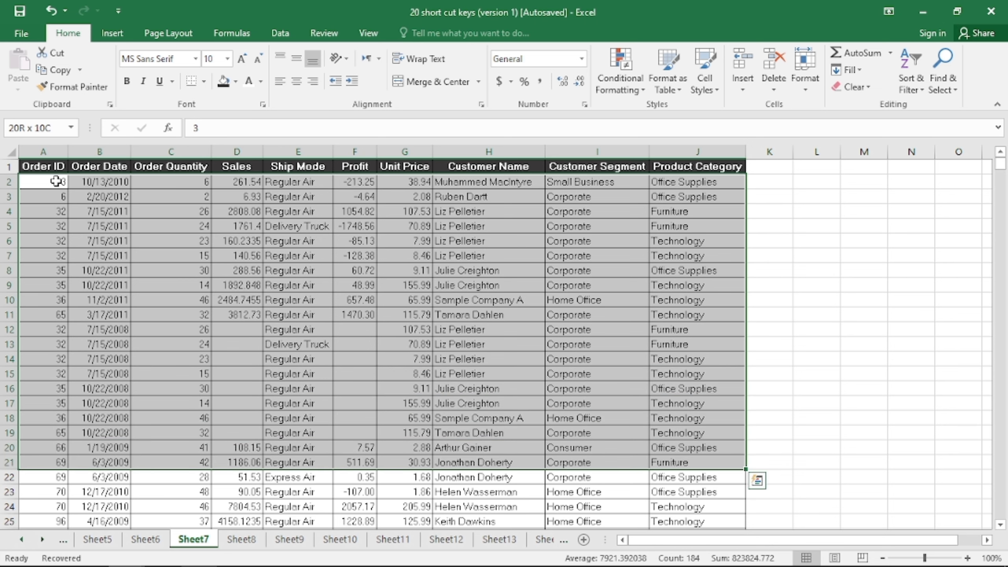
pyautogui.hotkey('shift', 'Up')
pyautogui.hotkey('shift', 'Up')
pyautogui.click(56, 181)
pyautogui.press('Right')
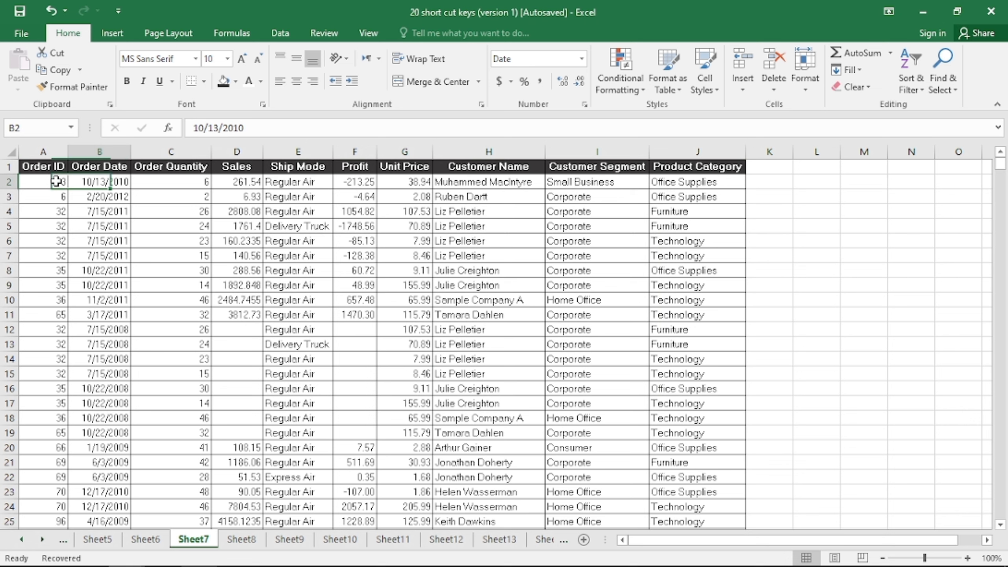
pyautogui.press('Right')
pyautogui.press('Right')
pyautogui.press('Down')
pyautogui.press('Down')
pyautogui.press('Right')
pyautogui.press('Right')
pyautogui.press('Left')
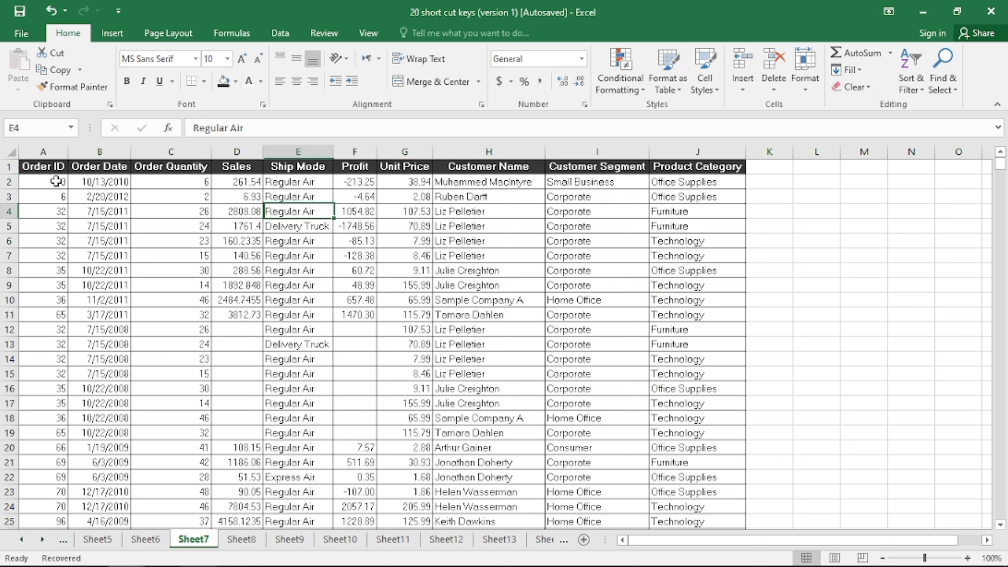
pyautogui.press('Home')
pyautogui.press('Up')
pyautogui.press('Up')
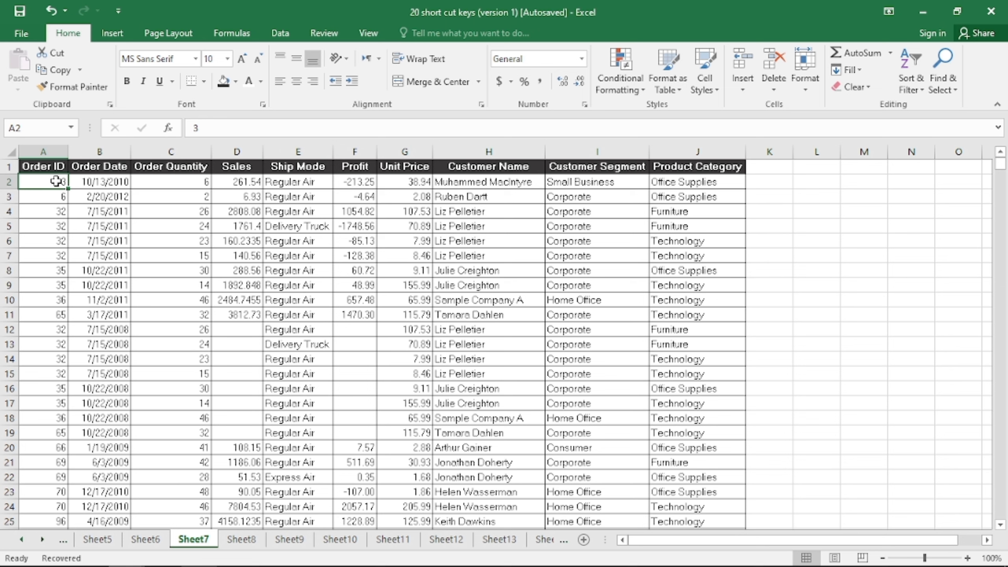
pyautogui.press('F8')
pyautogui.press('Right')
pyautogui.press('Right')
pyautogui.press('Right')
pyautogui.press('Right')
pyautogui.press('Right')
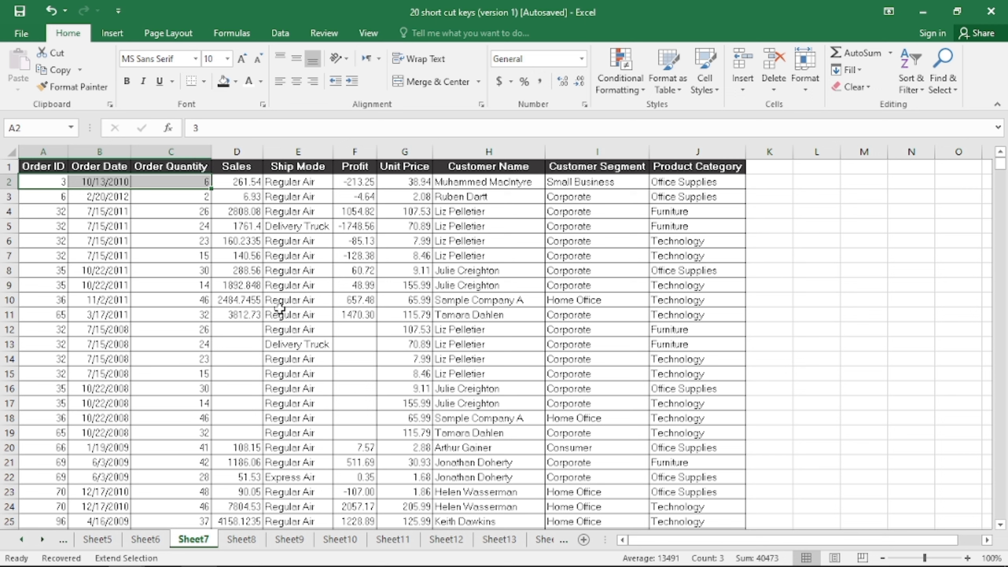
pyautogui.press('Right')
pyautogui.press('Right')
pyautogui.press('Right')
pyautogui.press('Right')
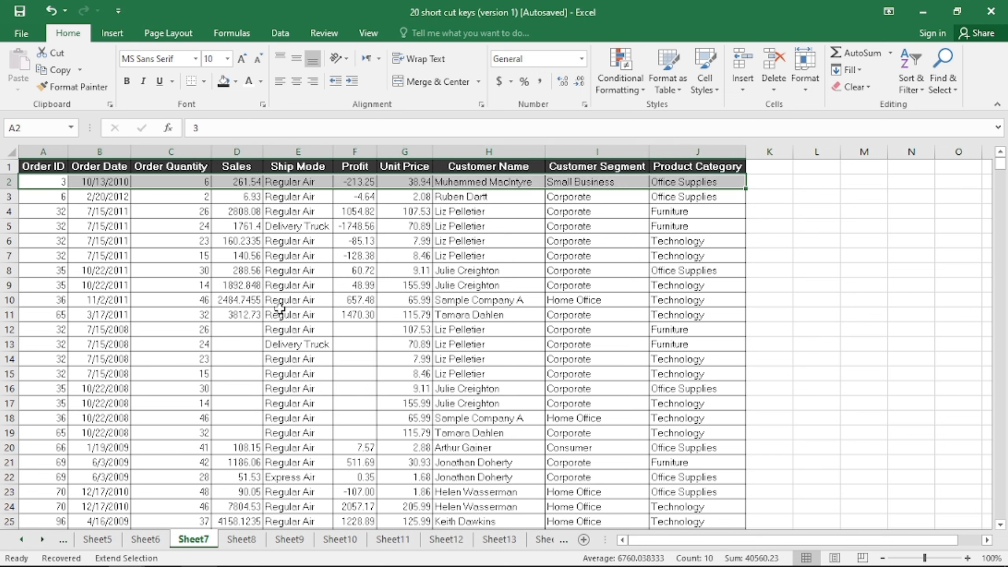
pyautogui.press('Down')
pyautogui.press('Down')
pyautogui.press('Down')
pyautogui.press('Down')
pyautogui.press('Down')
pyautogui.press('Down')
pyautogui.press('Down')
pyautogui.press('Down')
pyautogui.press('Down')
pyautogui.press('Down')
pyautogui.press('Down')
pyautogui.press('Down')
pyautogui.press('Down')
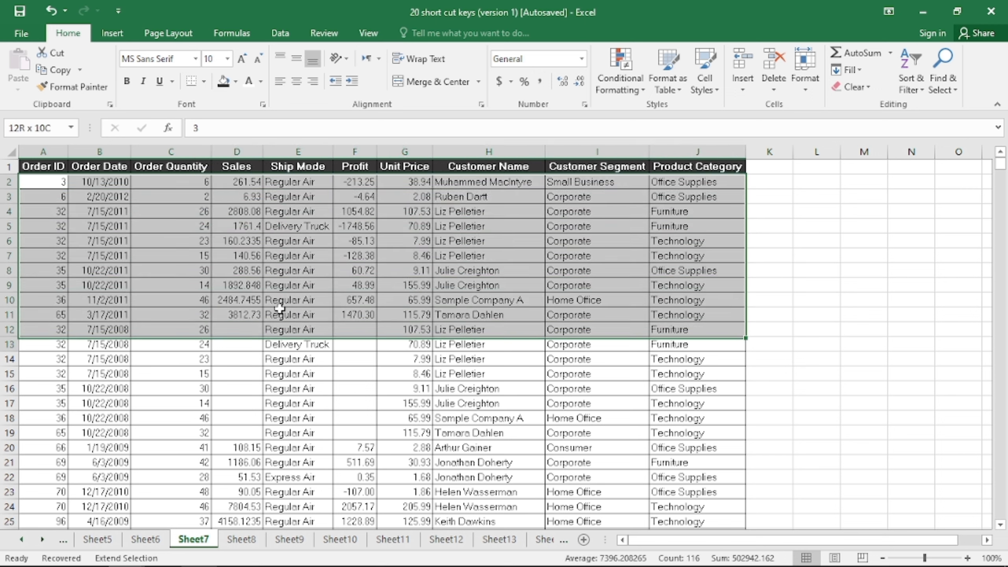
pyautogui.press('Left')
pyautogui.press('Left')
pyautogui.press('Up')
pyautogui.press('Up')
pyautogui.press('Up')
pyautogui.press('Up')
pyautogui.press('Up')
pyautogui.press('Up')
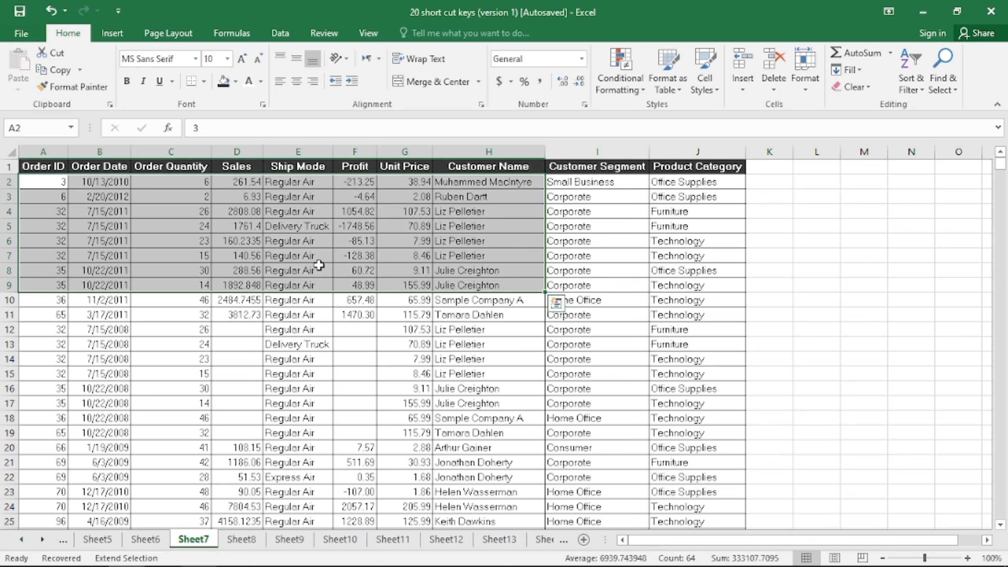
pyautogui.press('F8')
pyautogui.click(38, 188)
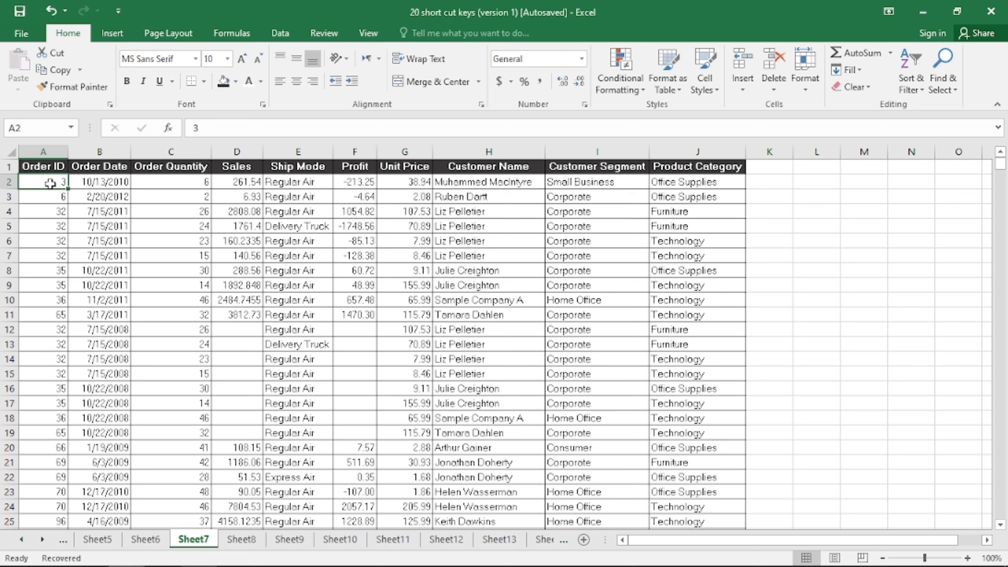
pyautogui.press('F8')
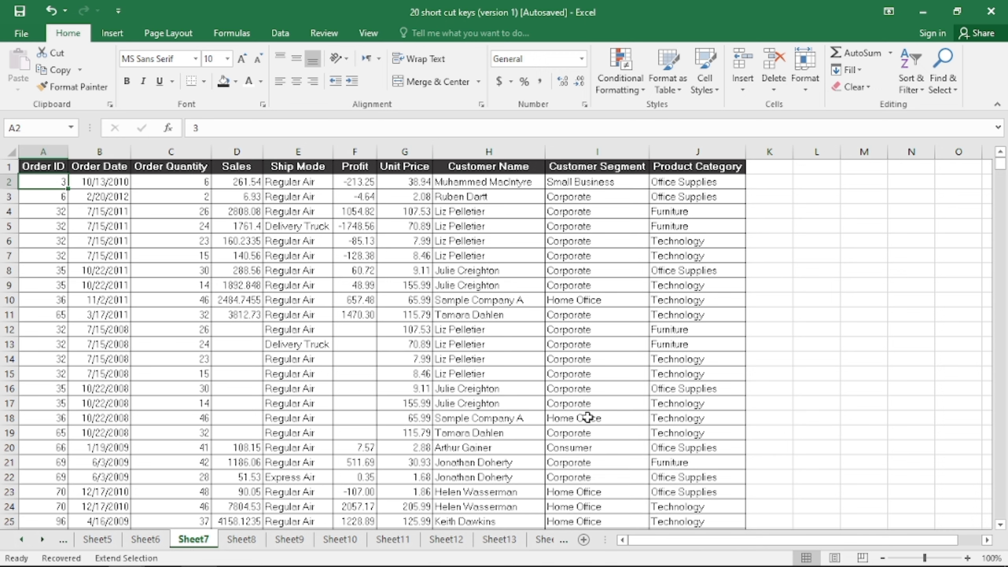
pyautogui.click(705, 490)
pyautogui.click(697, 375)
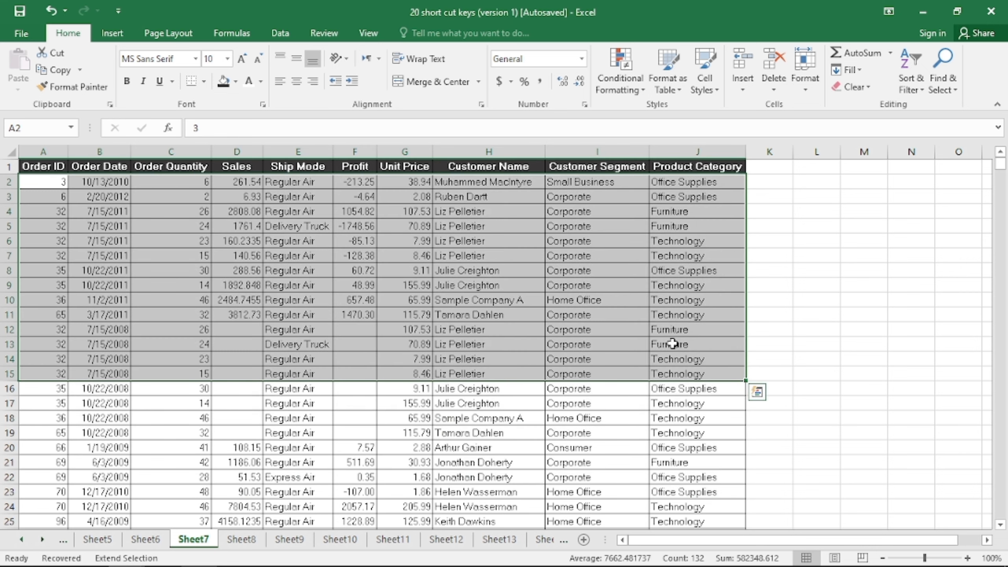
pyautogui.click(616, 332)
pyautogui.click(408, 328)
pyautogui.click(647, 472)
pyautogui.click(697, 510)
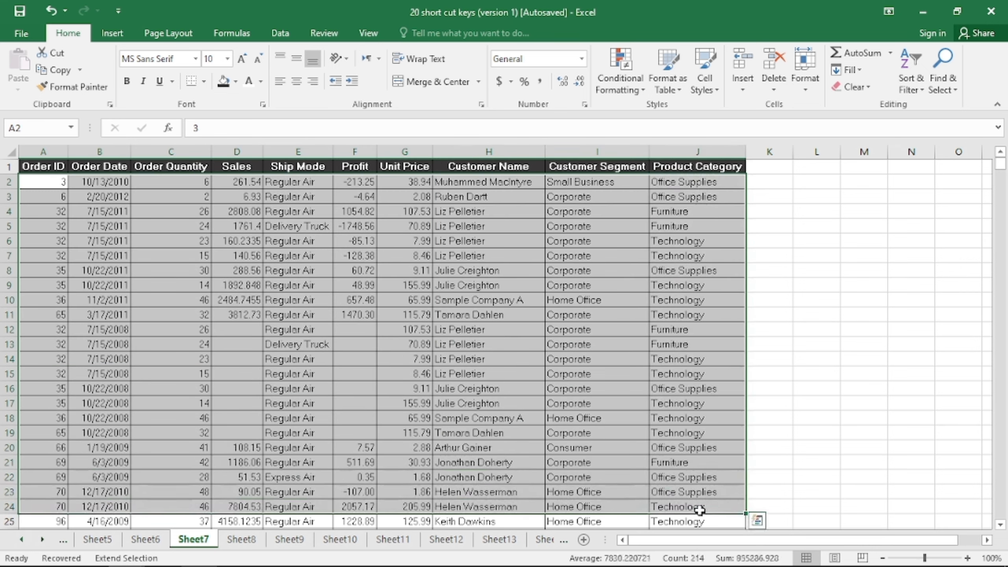
pyautogui.press('F8')
pyautogui.click(350, 343)
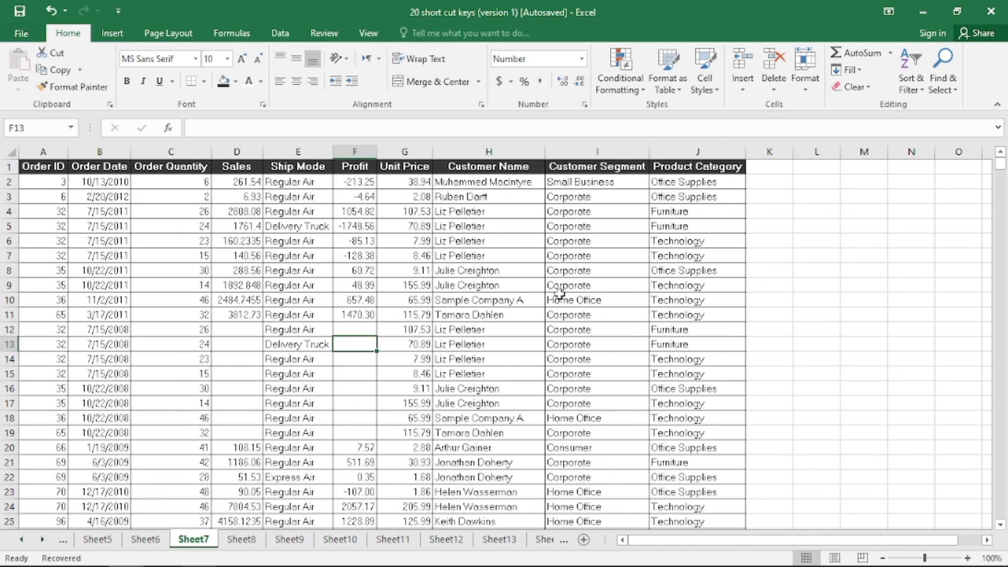
# Restore the workbook window and resize it wider and taller with Ctrl+F8 and arrow keys
pyautogui.click(957, 14)
pyautogui.hotkey('ctrl', 'F8')
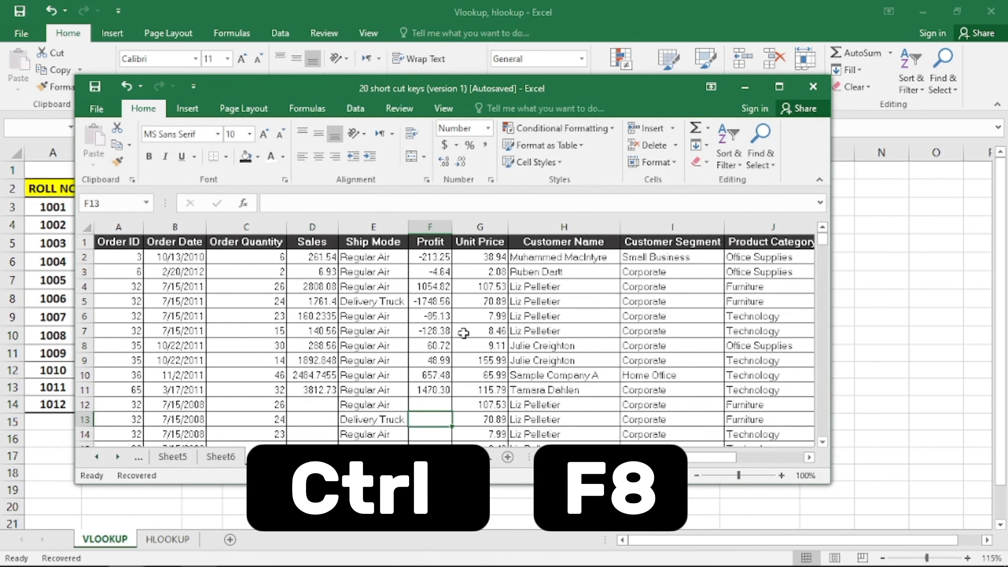
pyautogui.hotkey('ctrl', 'F8')
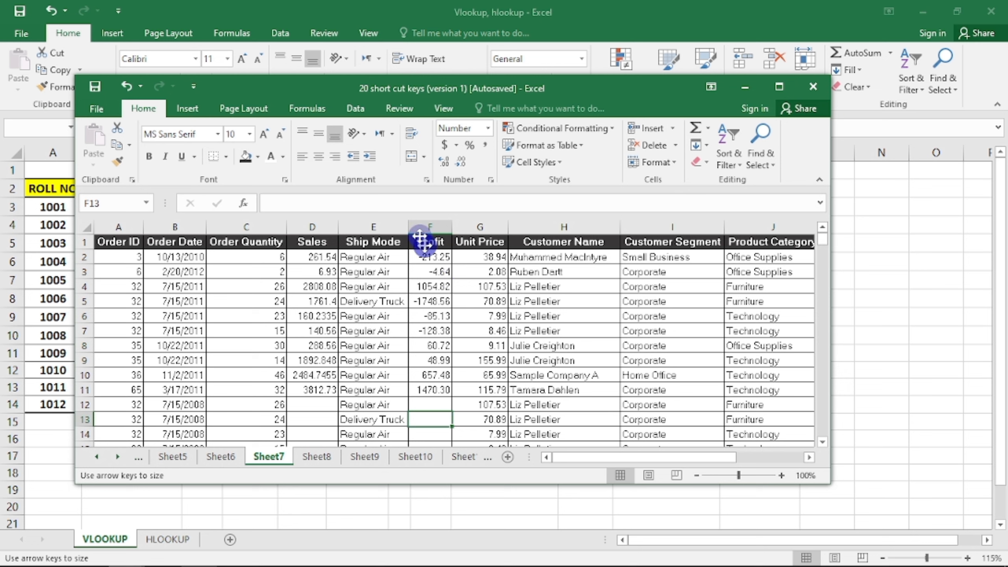
pyautogui.press('Right')
pyautogui.press('Right')
pyautogui.press('Right')
pyautogui.press('Right')
pyautogui.press('Right')
pyautogui.press('Right')
pyautogui.press('Right')
pyautogui.press('Right')
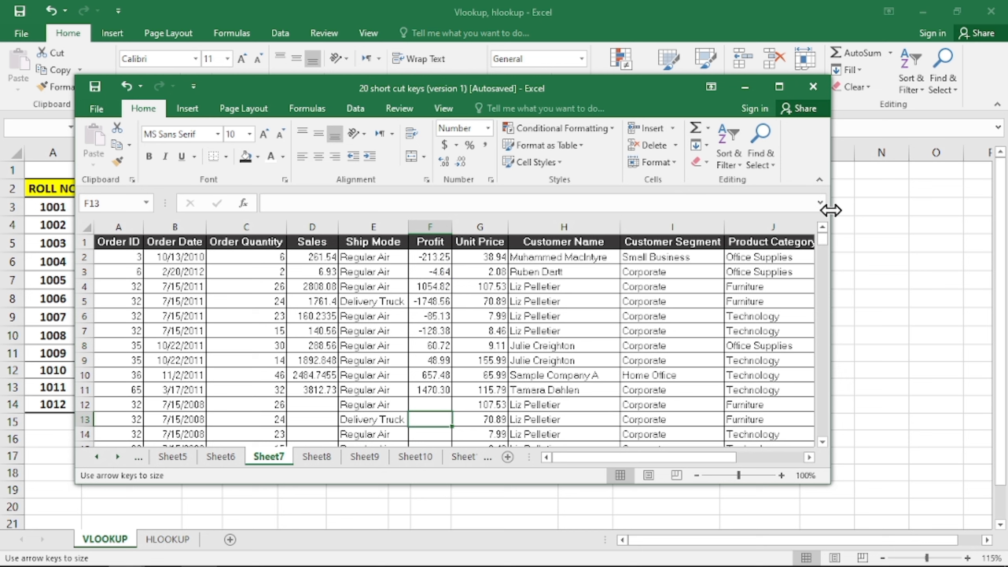
pyautogui.press('Right')
pyautogui.press('Right')
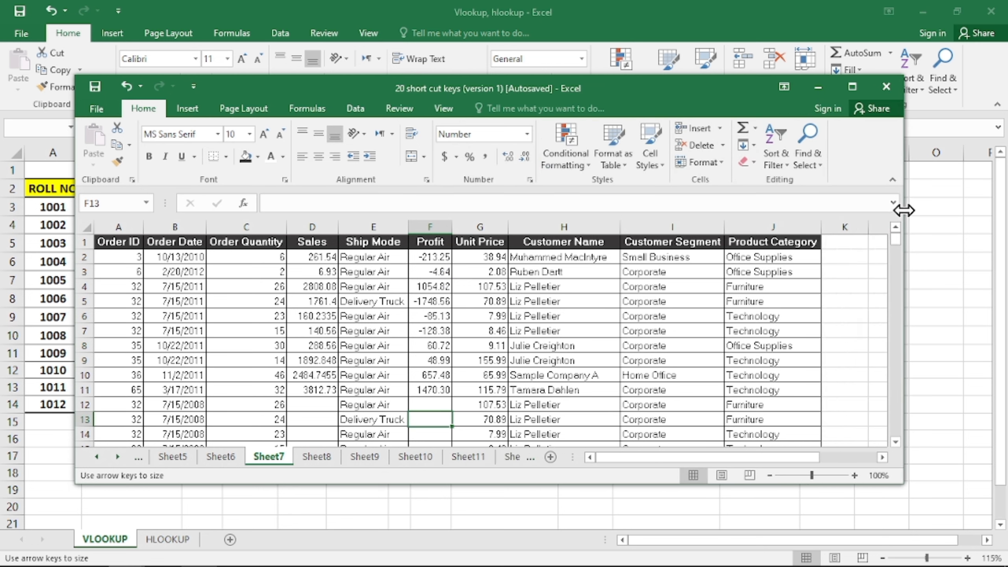
pyautogui.press('Down')
pyautogui.press('Down')
pyautogui.press('Down')
pyautogui.press('Down')
pyautogui.press('Up')
pyautogui.press('Up')
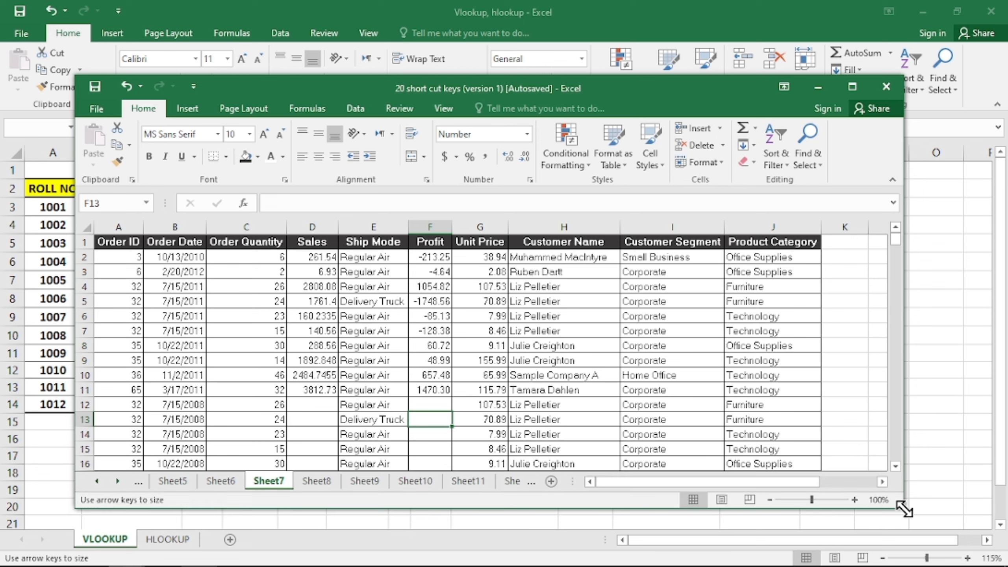
pyautogui.press('Down')
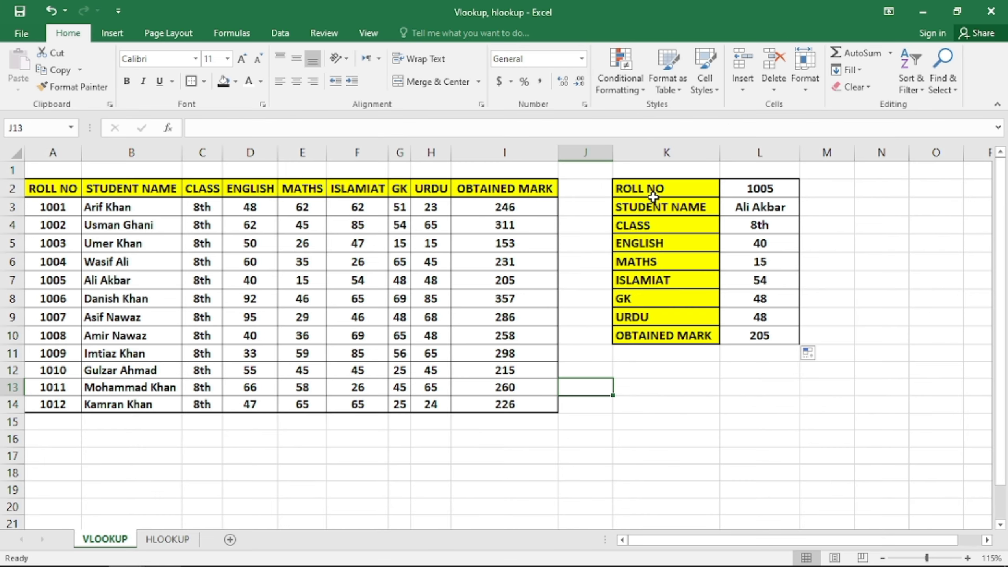
pyautogui.press('F9')
pyautogui.press('ctrl')
pyautogui.press('ctrl')
pyautogui.click(760, 207)
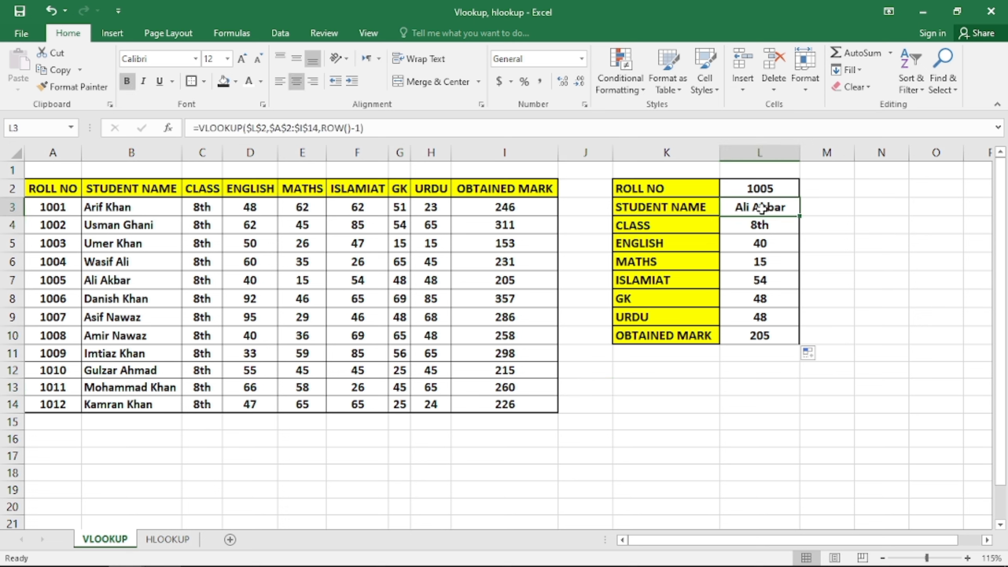
pyautogui.doubleClick(761, 207)
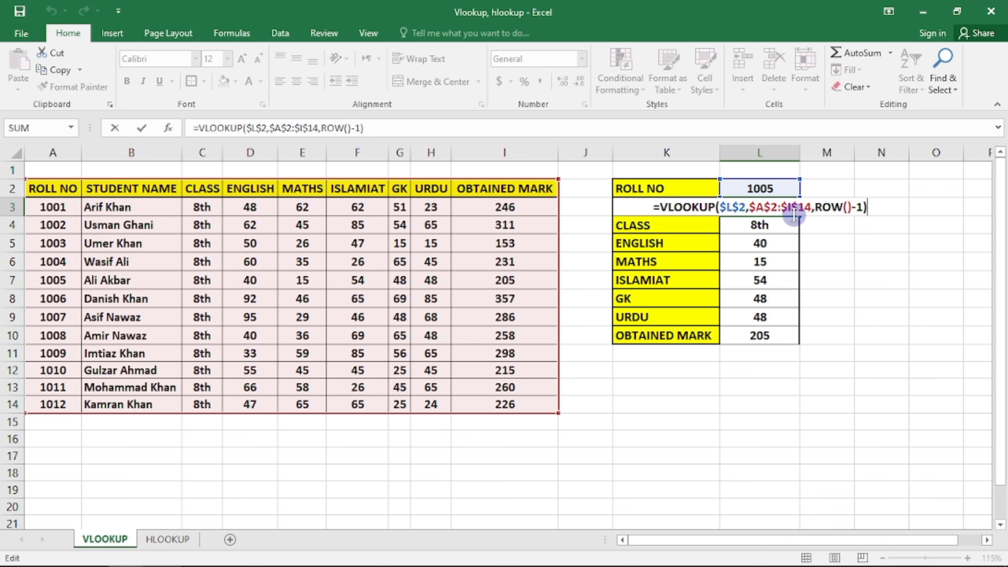
pyautogui.moveTo(812, 210); pyautogui.dragTo(749, 217)
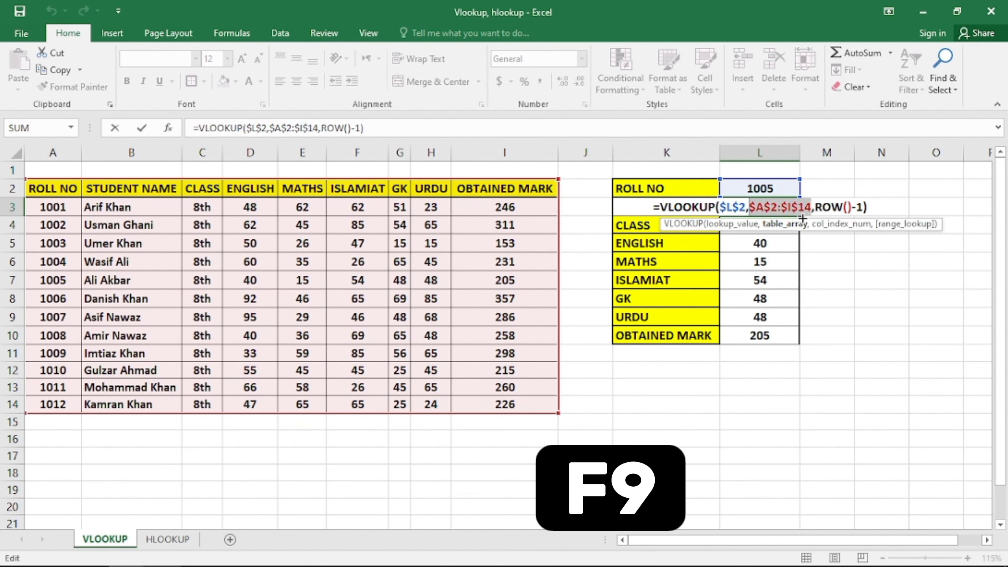
pyautogui.press('F9')
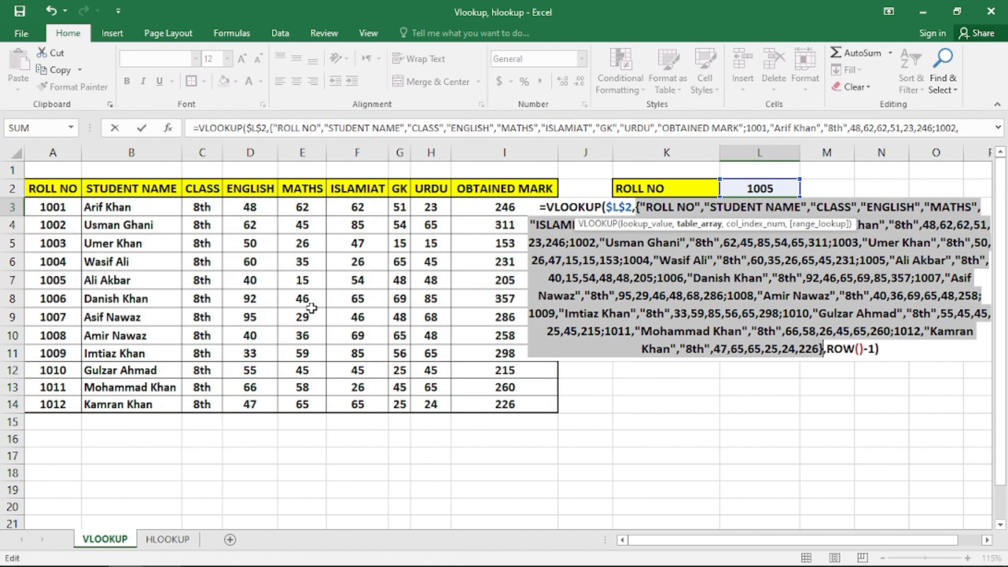
# Evaluate ROW() inside L3's VLOOKUP formula with F9, then discard the result with Esc
pyautogui.press('Escape')
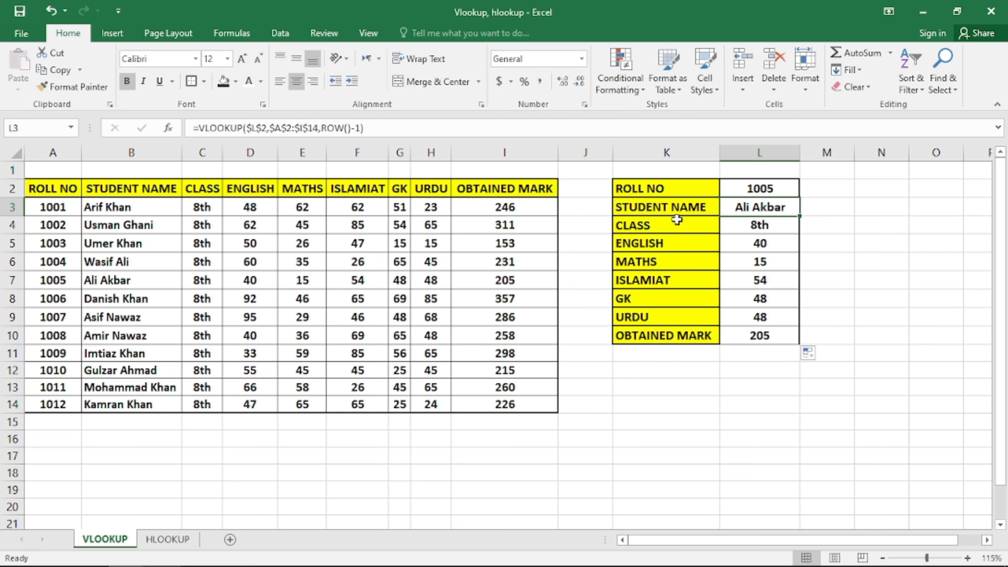
pyautogui.doubleClick(757, 210)
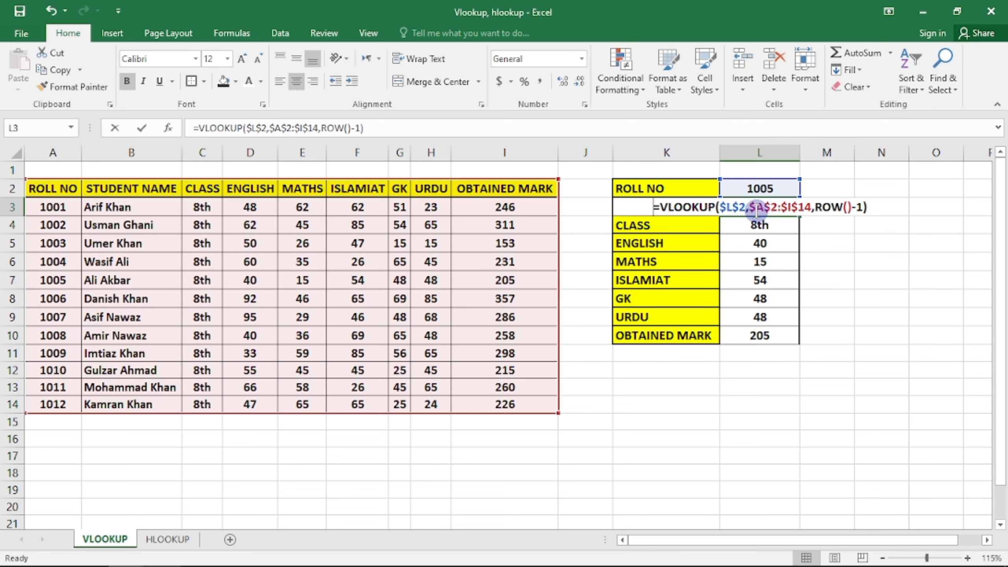
pyautogui.click(834, 209)
pyautogui.click(848, 208)
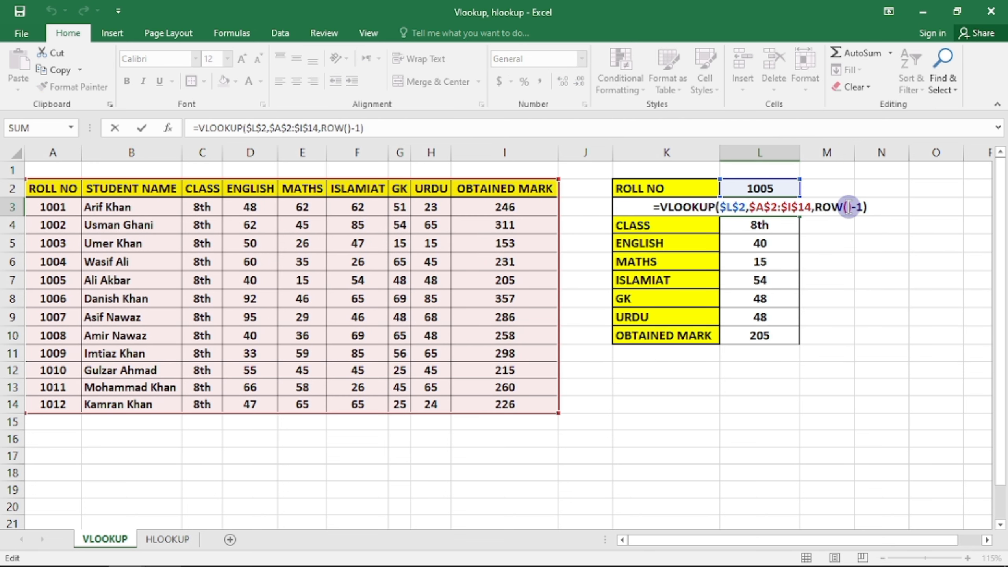
pyautogui.moveTo(852, 208); pyautogui.dragTo(817, 211)
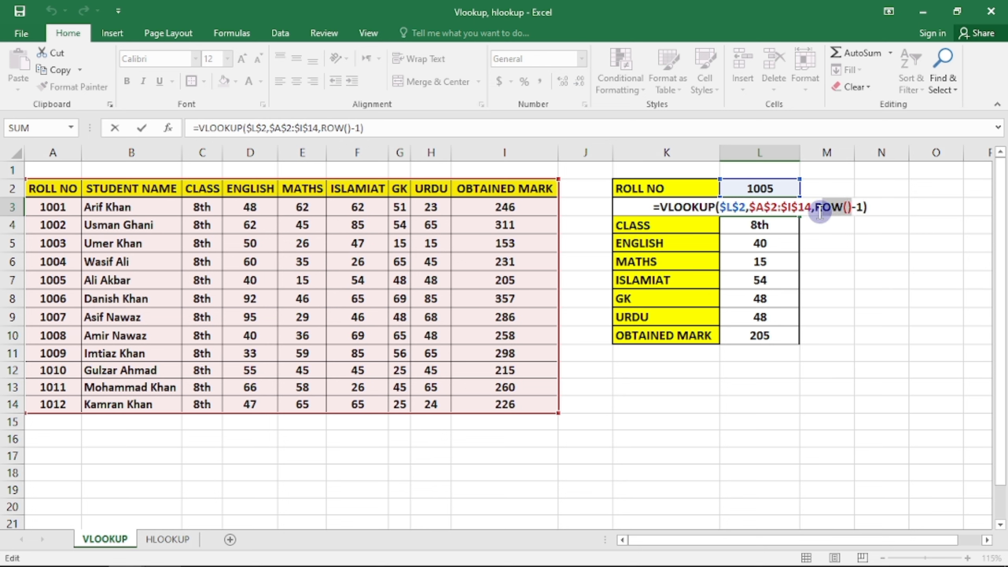
pyautogui.press('F9')
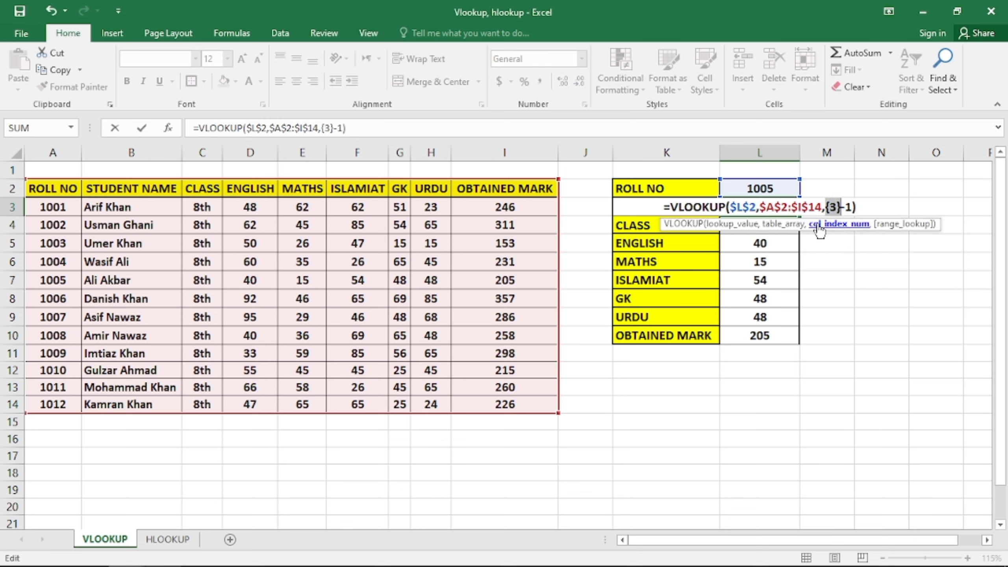
pyautogui.press('Escape')
pyautogui.click(864, 276)
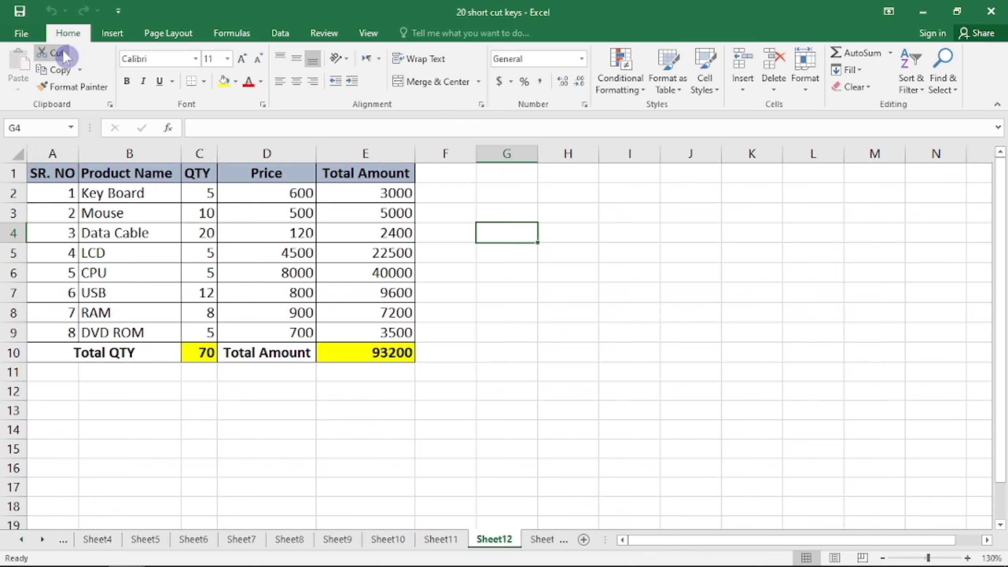
# Show and hide the KeyTips, then toggle the window between restored and maximized with Ctrl+F10
pyautogui.press('alt')
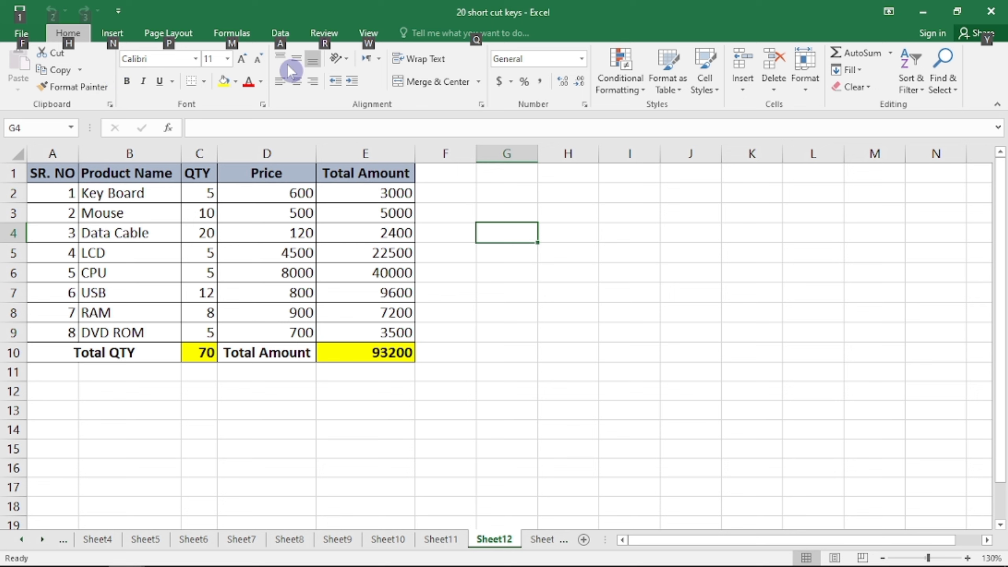
pyautogui.hotkey('ctrl', 'F10')
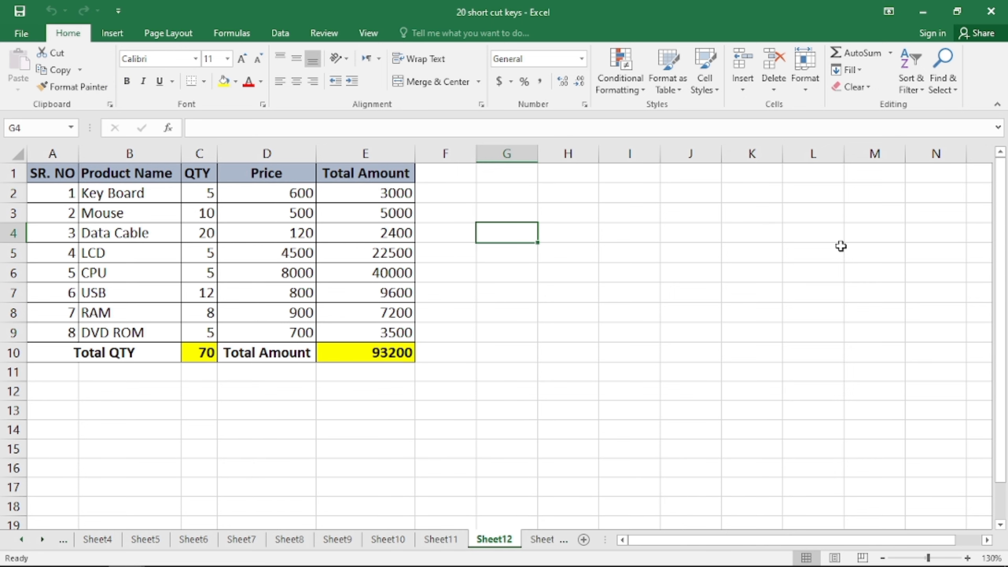
pyautogui.hotkey('ctrl', 'F10')
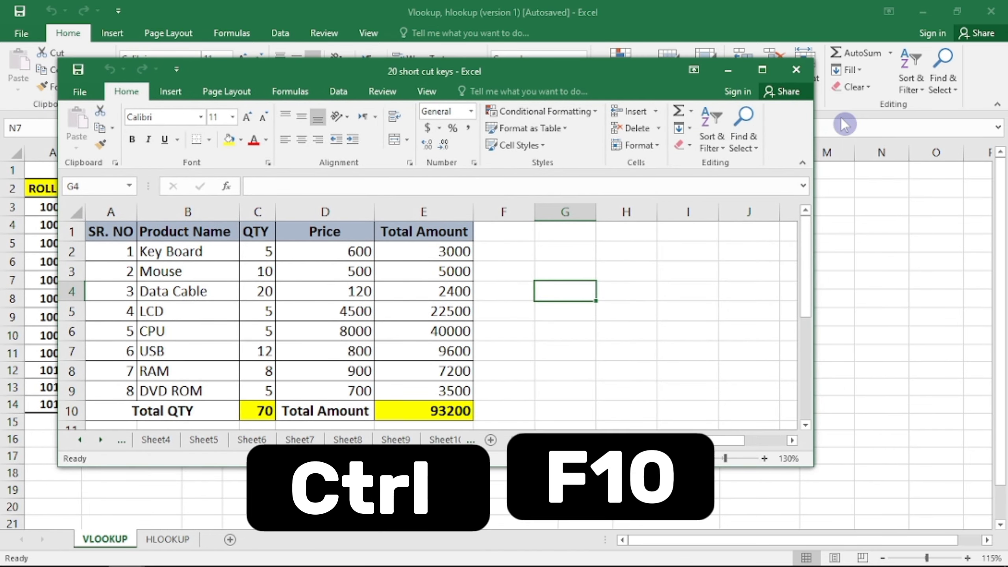
pyautogui.hotkey('ctrl', 'F10')
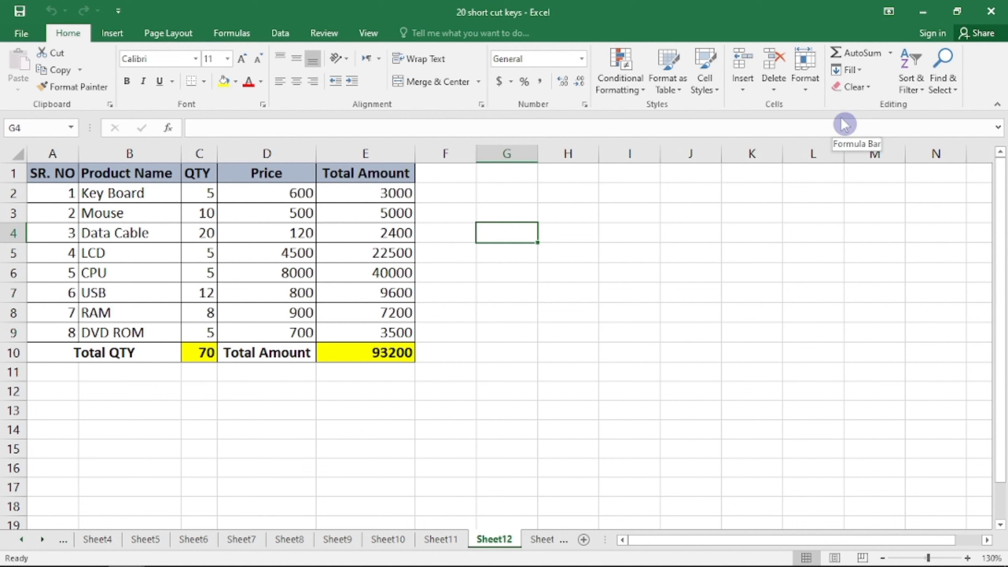
pyautogui.hotkey('ctrl', 'F10')
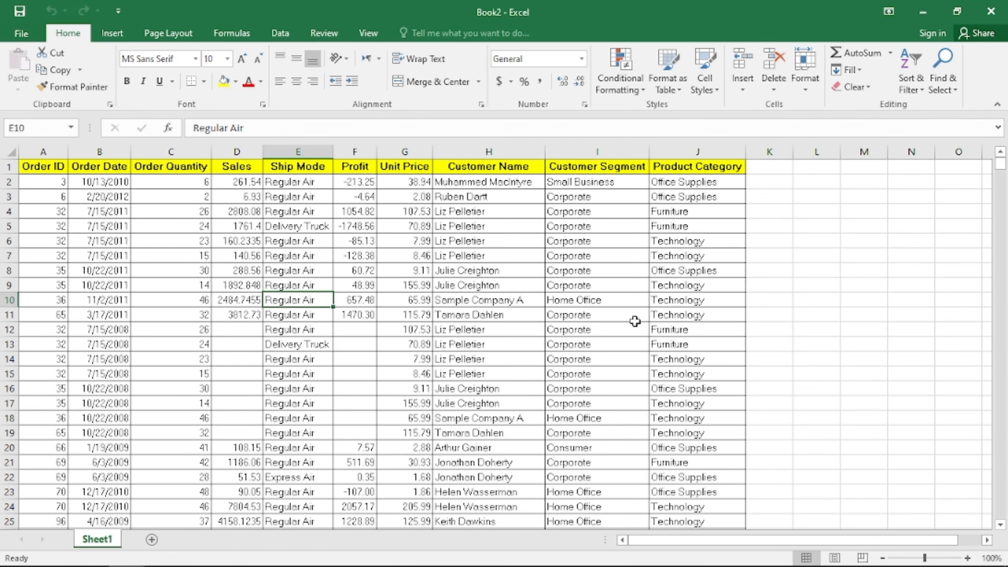
# Chart A1:G13 on a dark-styled Chart4 sheet with F11, then add a blank Macro2 sheet
pyautogui.press('F11')
pyautogui.click(313, 295)
pyautogui.click(312, 257)
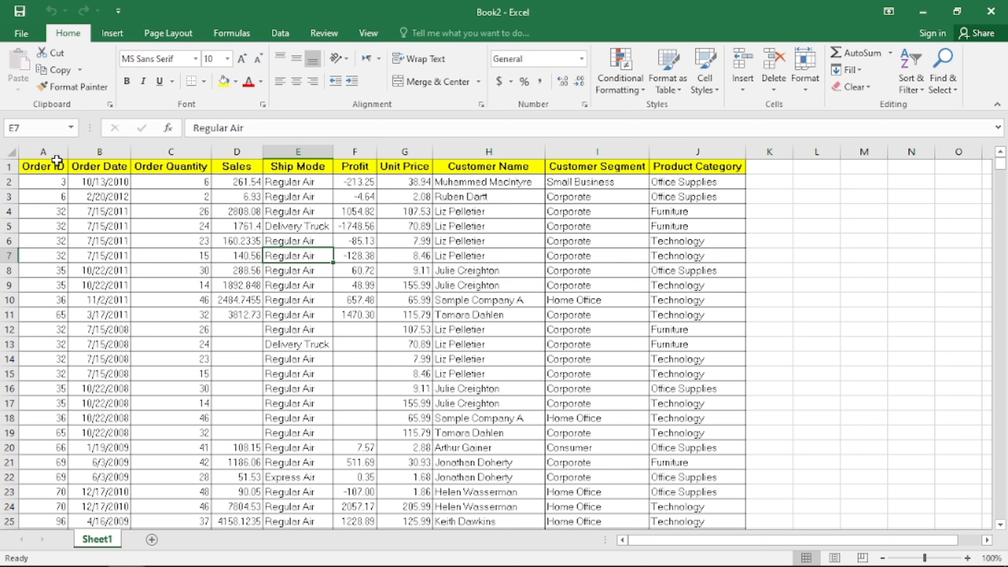
pyautogui.moveTo(41, 164); pyautogui.dragTo(397, 342)
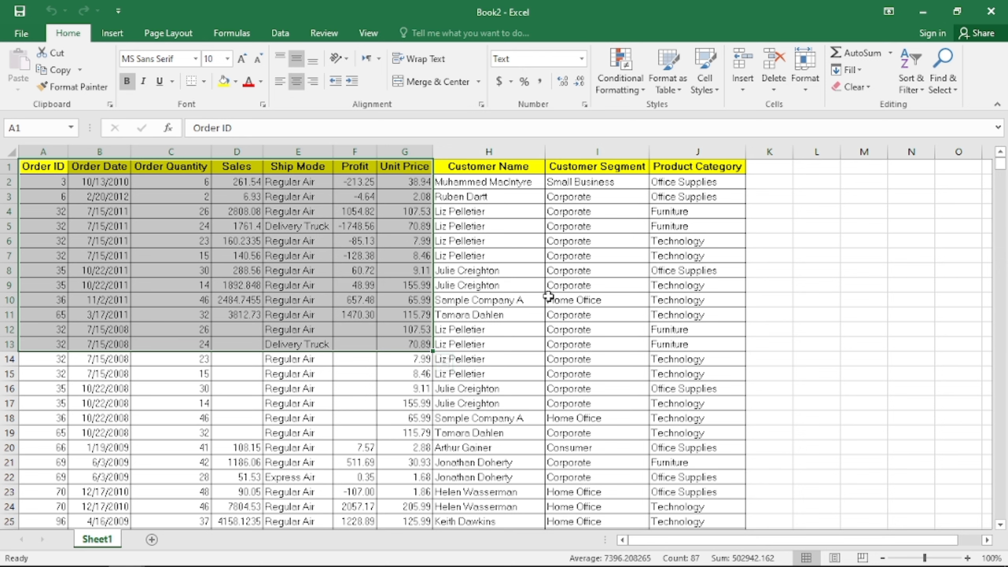
pyautogui.press('F11')
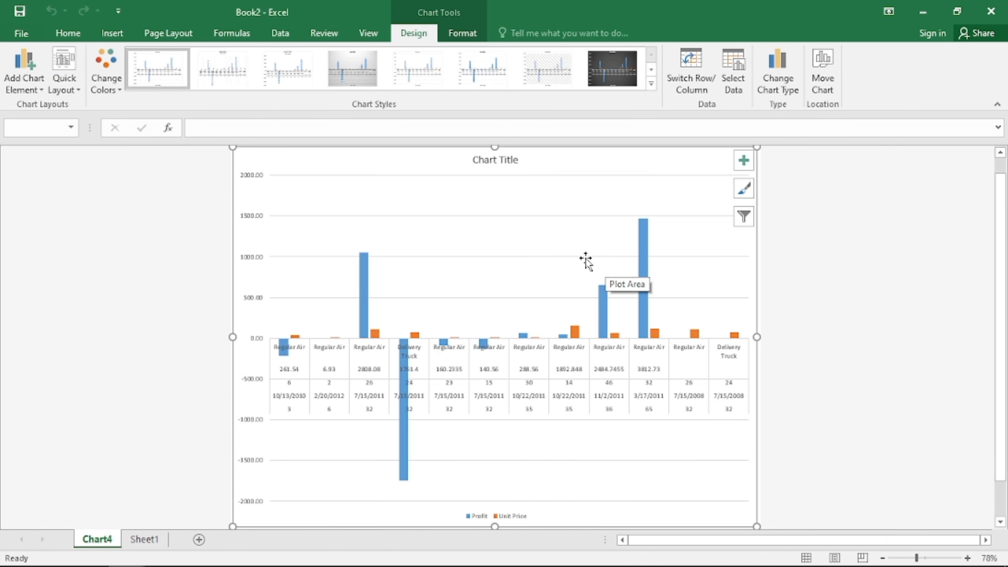
pyautogui.click(618, 77)
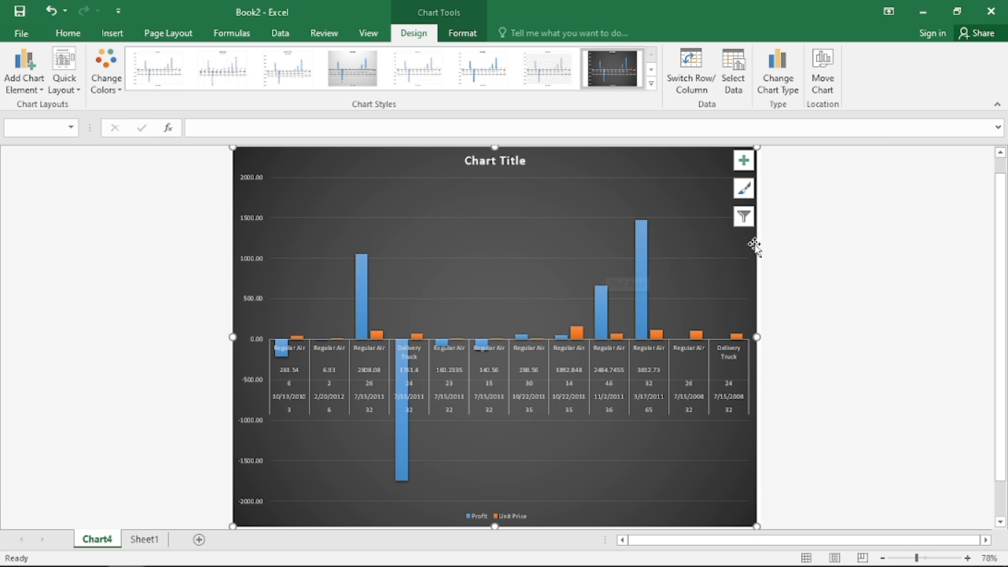
pyautogui.click(646, 295)
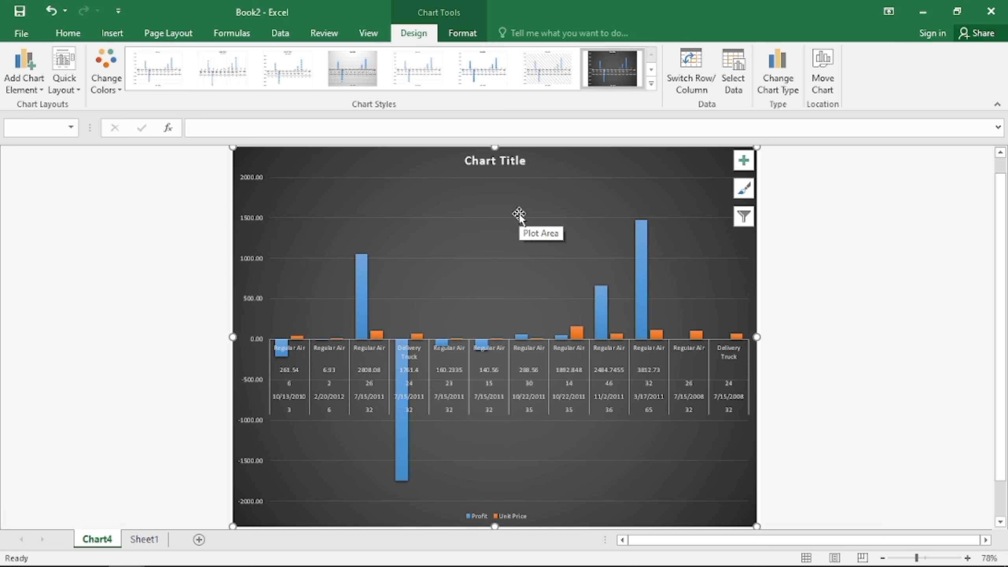
pyautogui.hotkey('ctrl', 'F11')
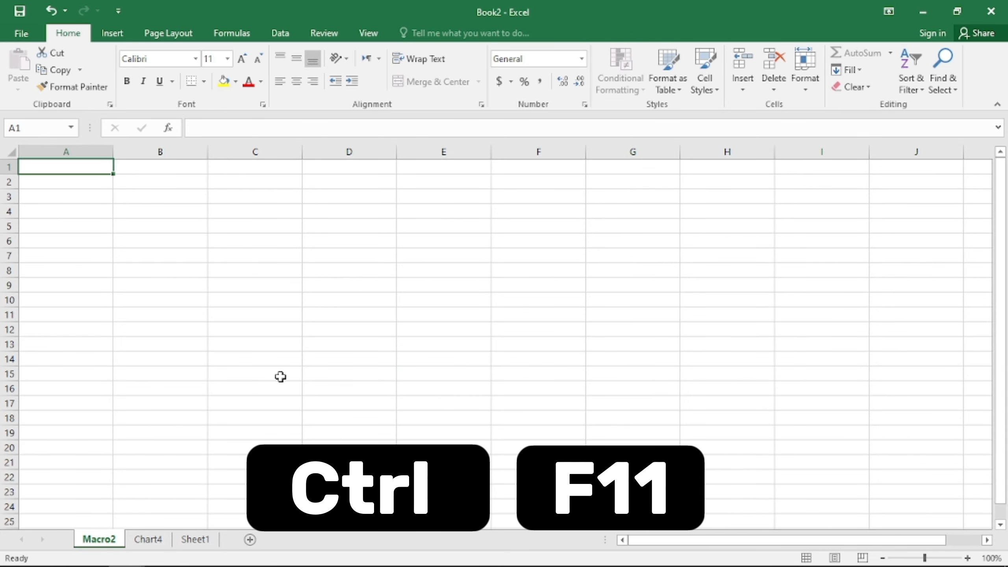
# Insert a blank Macro3 sheet with Ctrl+F11 and return to the 20 short cut keys workbook
pyautogui.hotkey('ctrl', 'F11')
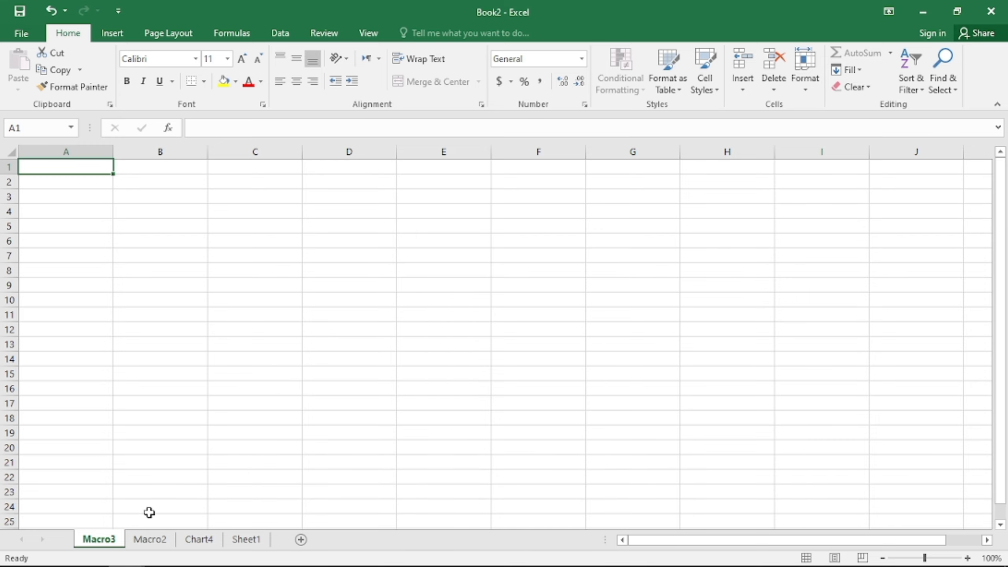
pyautogui.click(107, 542)
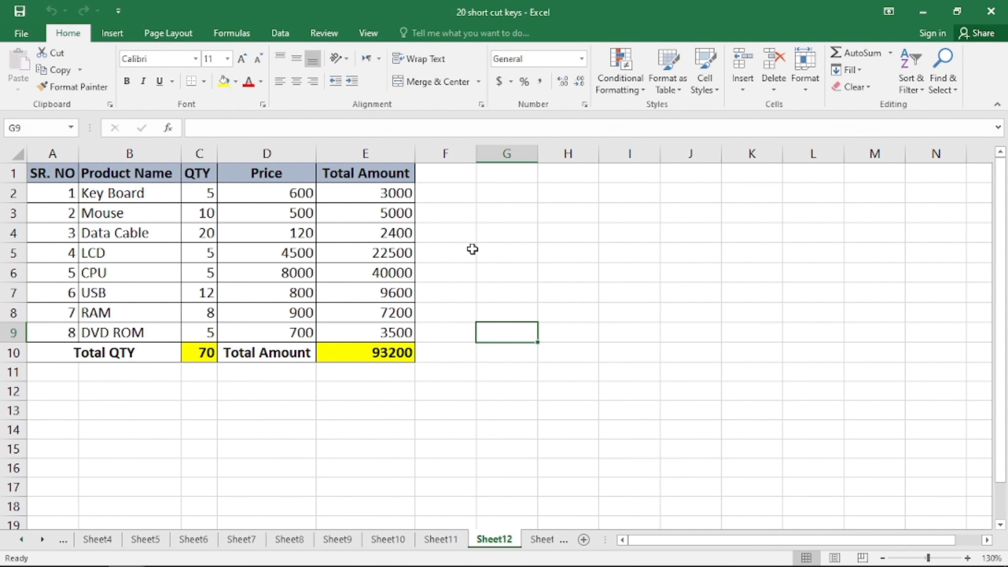
pyautogui.press('F12')
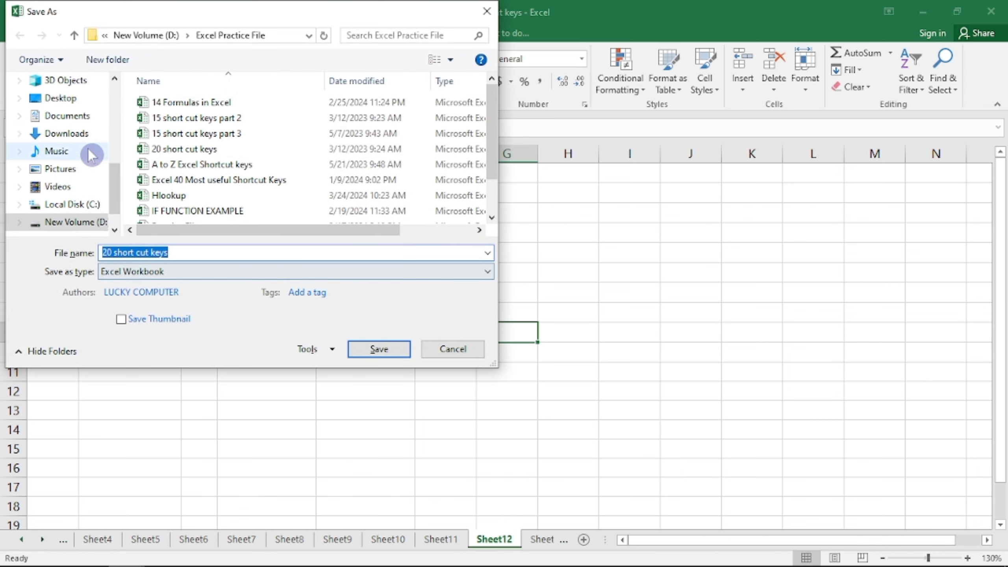
pyautogui.click(65, 116)
pyautogui.click(64, 100)
pyautogui.click(66, 133)
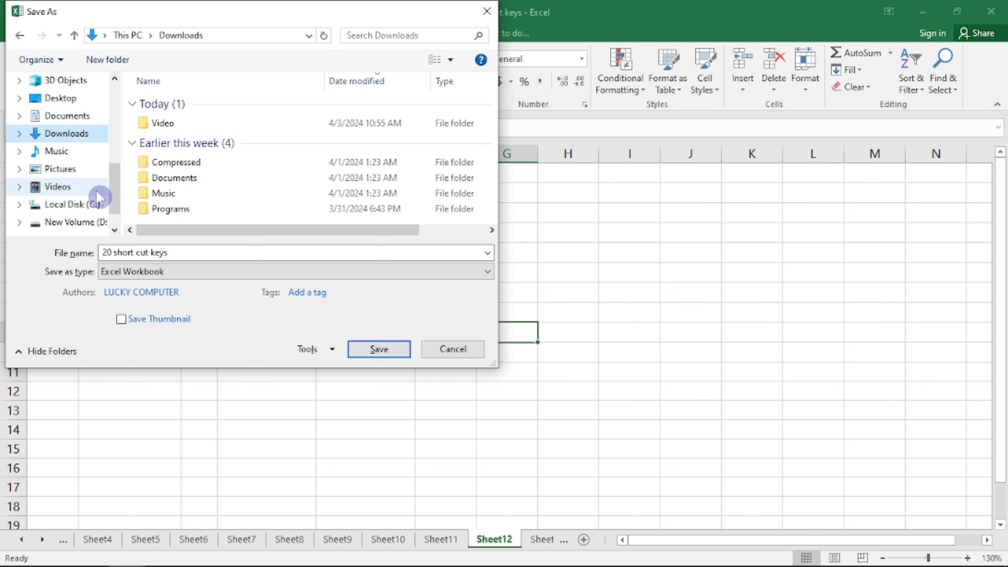
pyautogui.click(58, 187)
pyautogui.click(446, 351)
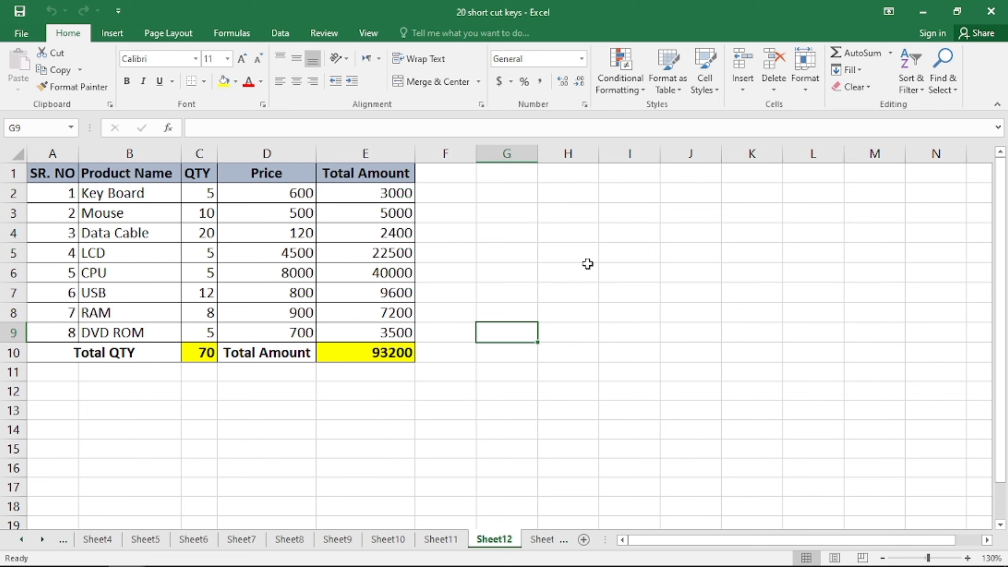
pyautogui.hotkey('ctrl', 'F12')
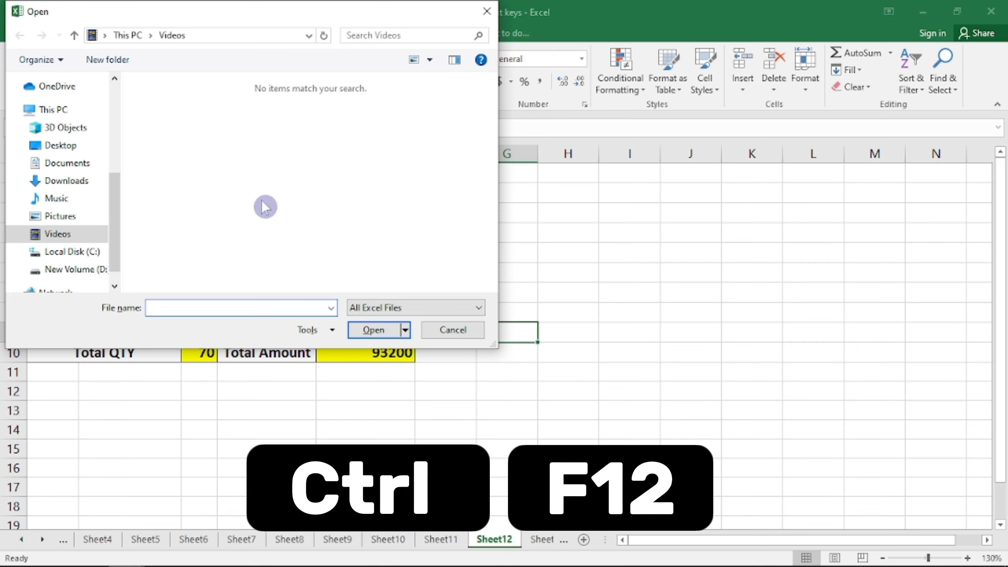
pyautogui.click(57, 216)
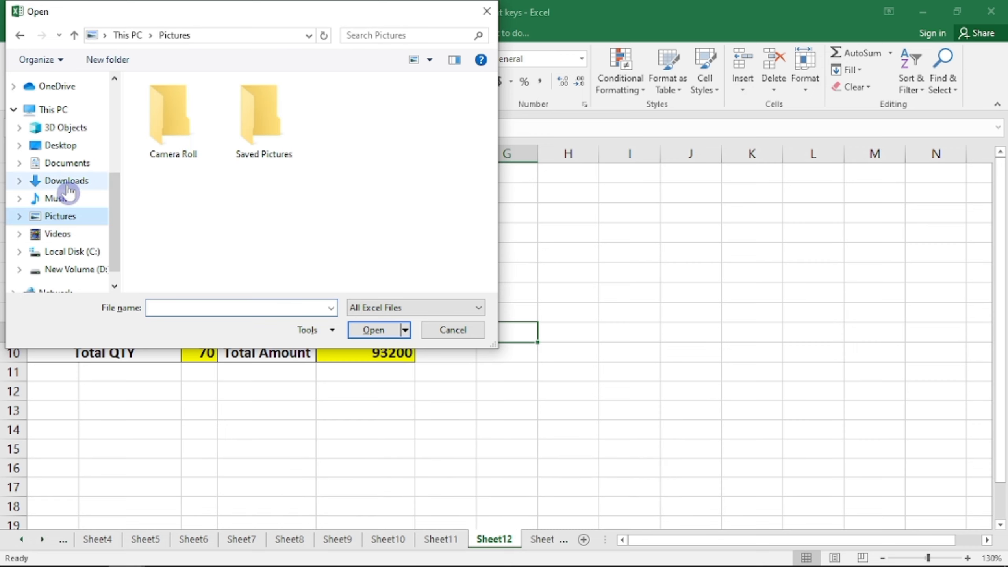
pyautogui.click(65, 163)
pyautogui.click(78, 145)
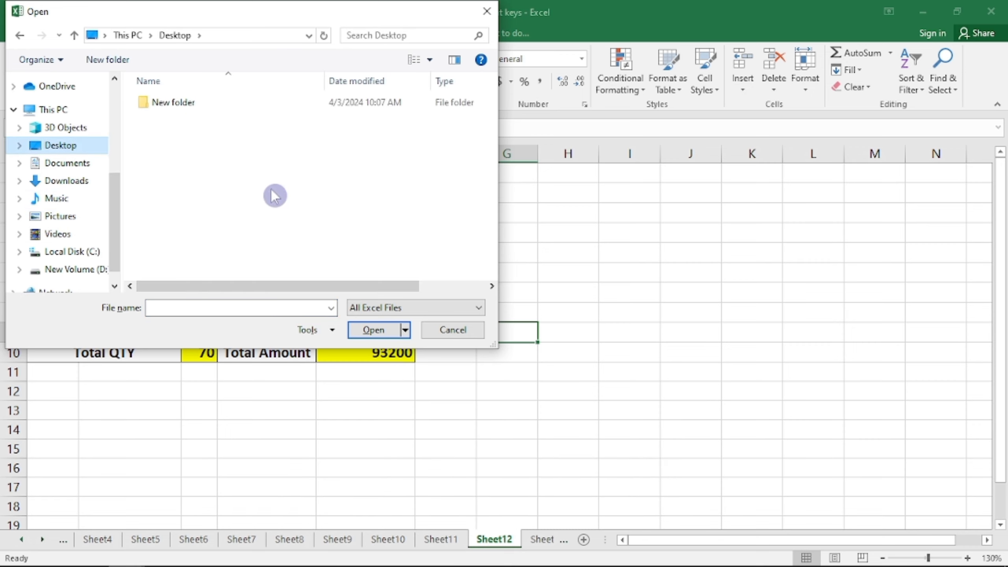
pyautogui.click(452, 330)
pyautogui.click(581, 274)
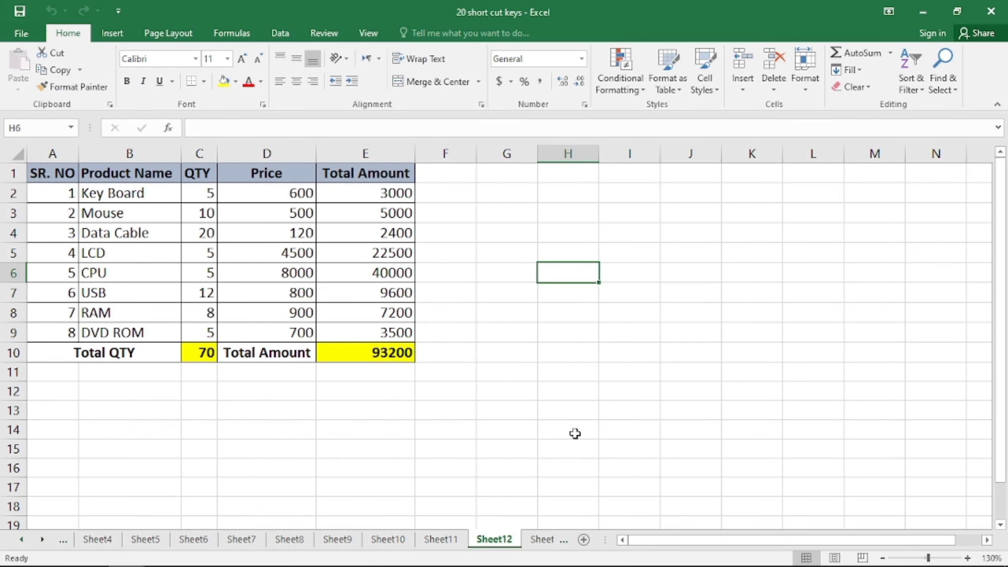
pyautogui.click(393, 395)
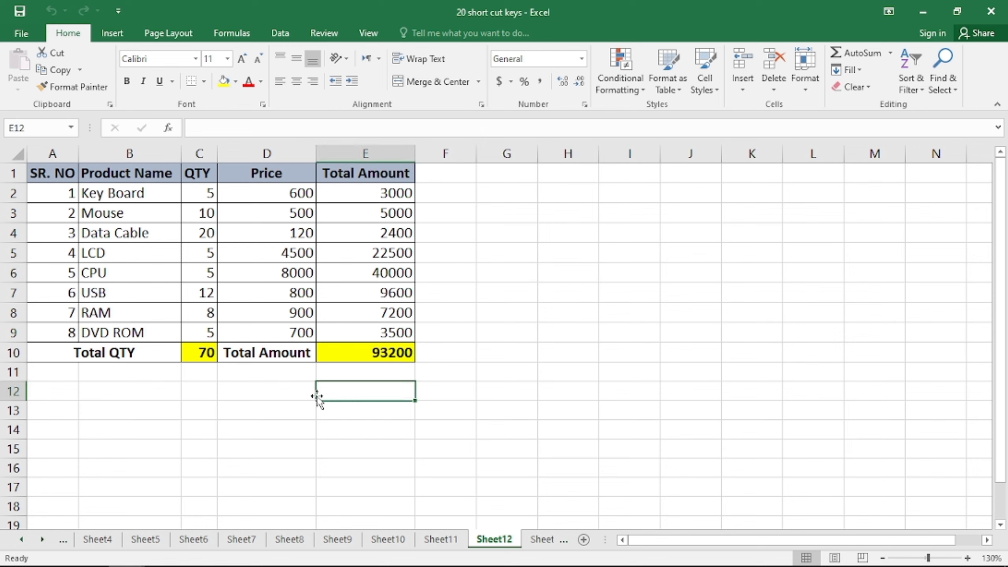
pyautogui.click(234, 394)
pyautogui.click(178, 388)
pyautogui.click(210, 380)
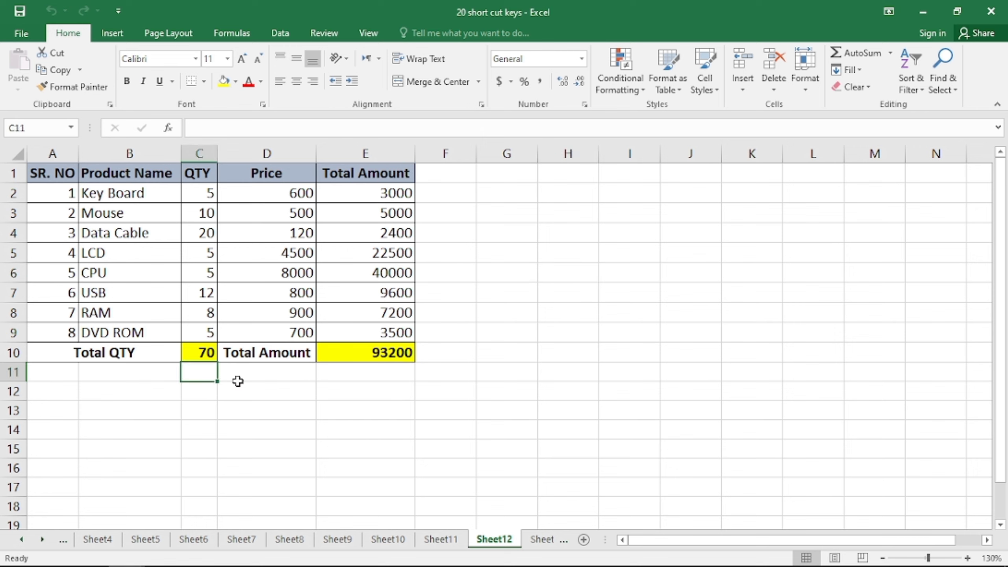
pyautogui.click(291, 393)
pyautogui.click(454, 374)
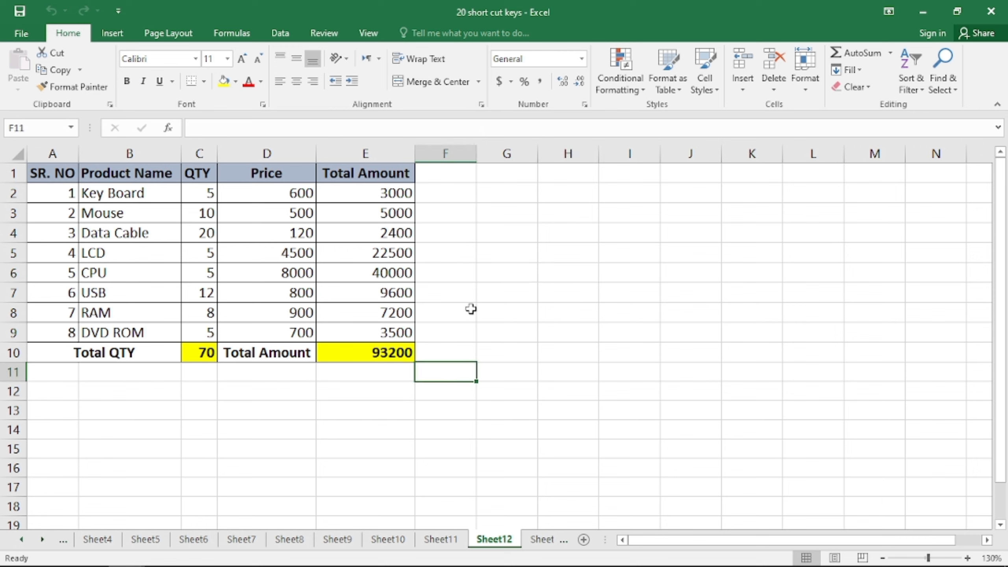